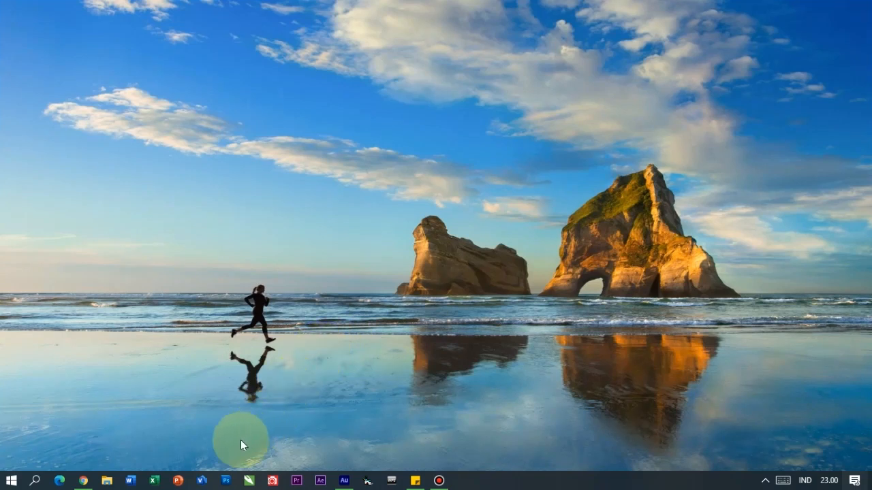
Step: Open Visio and display the account page with its product information
left_click(202, 483)
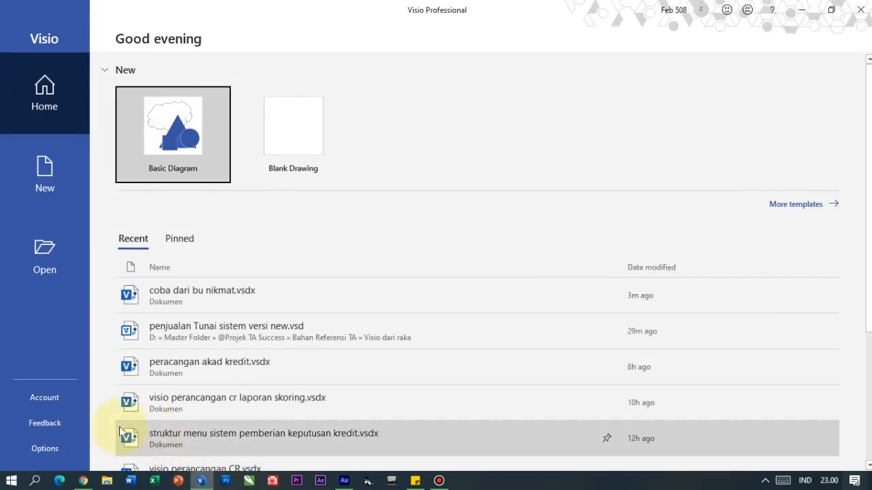
left_click(60, 405)
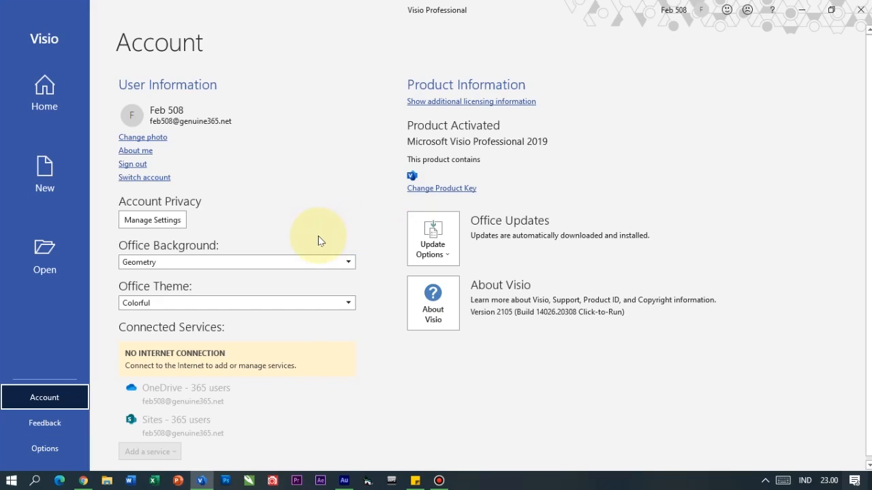
Step: Switch to Chrome and examine the prices and contents of the Visio Paket 1 and Visio Paket 2 subscription plans
left_click(83, 481)
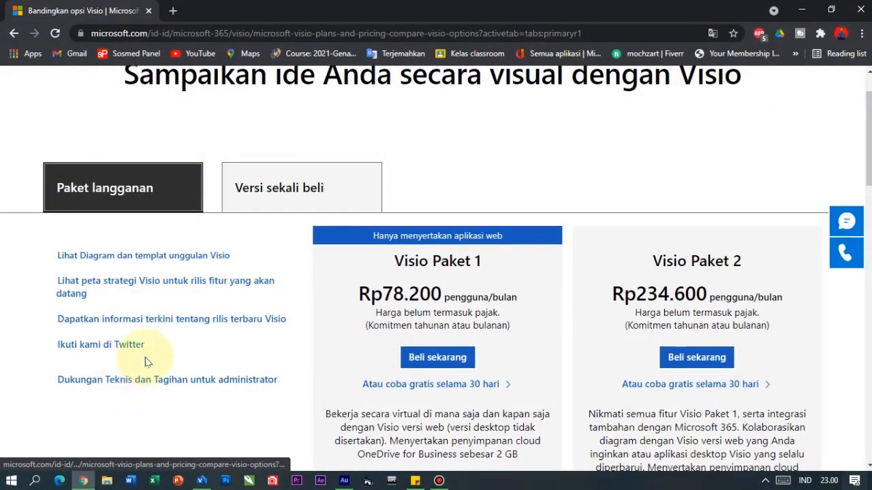
scroll(146, 353, "up", 1)
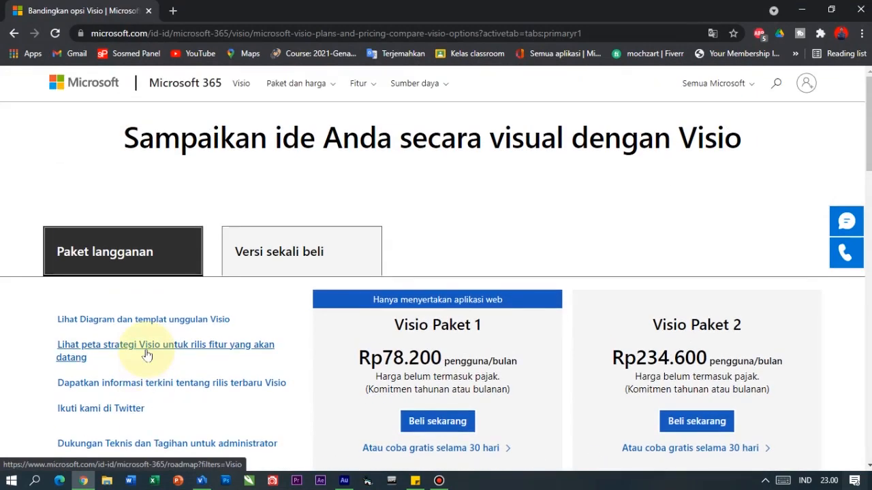
scroll(146, 354, "down", 3)
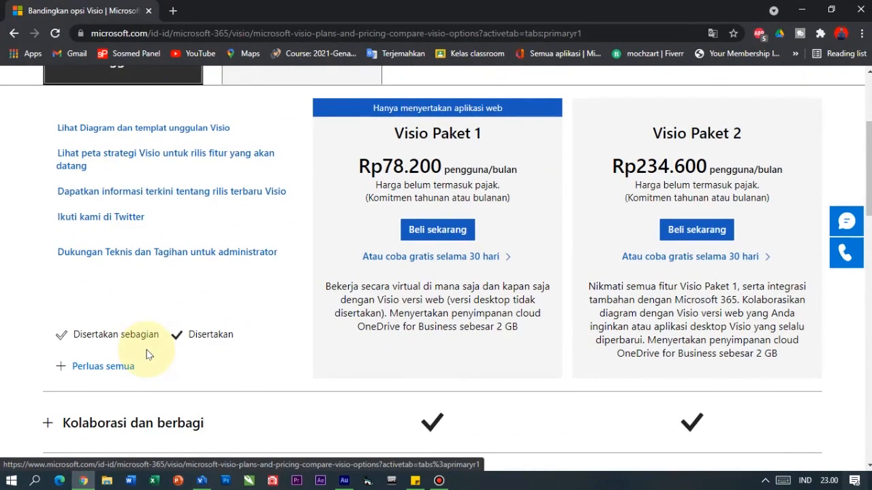
scroll(237, 308, "up", 1)
scroll(237, 308, "up", 1)
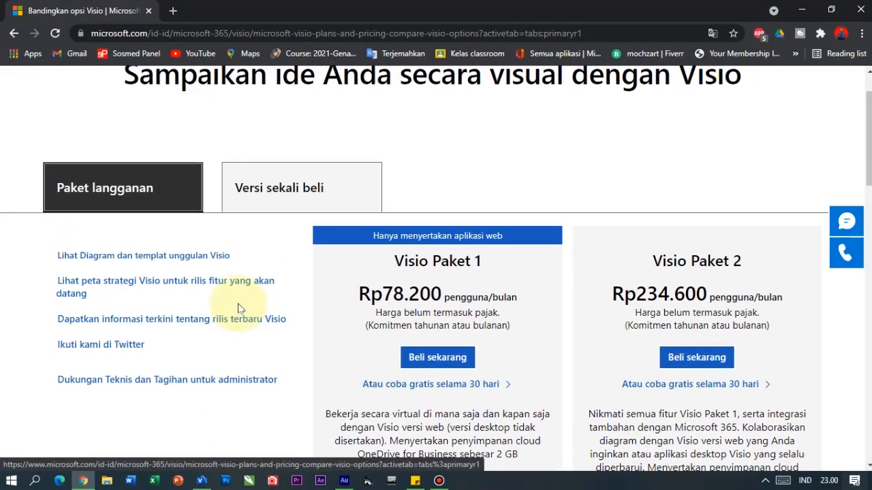
scroll(476, 272, "down", 2)
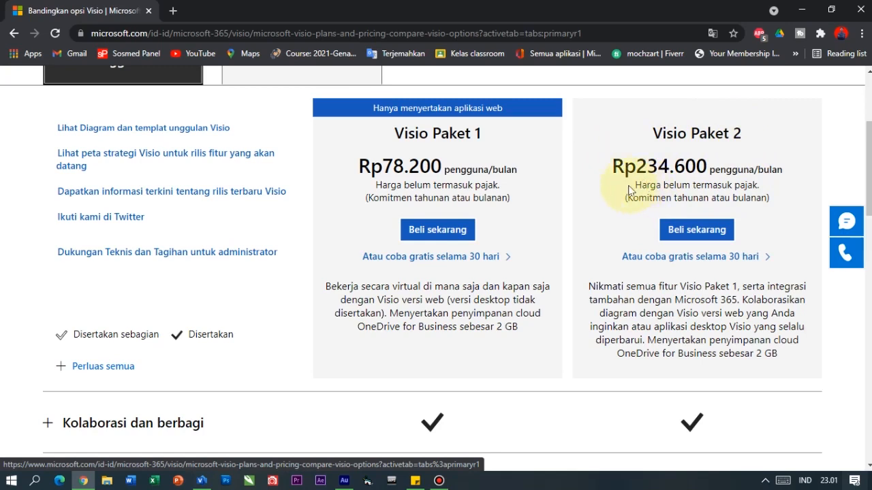
scroll(500, 180, "up", 1)
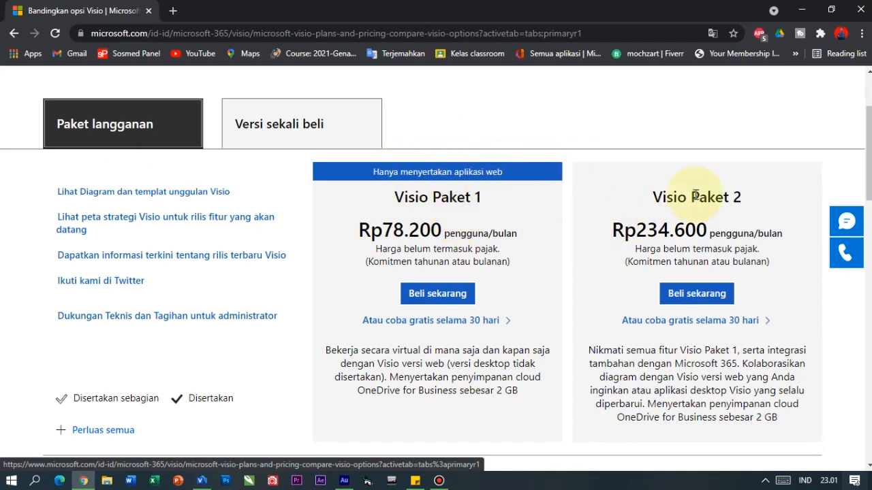
scroll(695, 196, "down", 1)
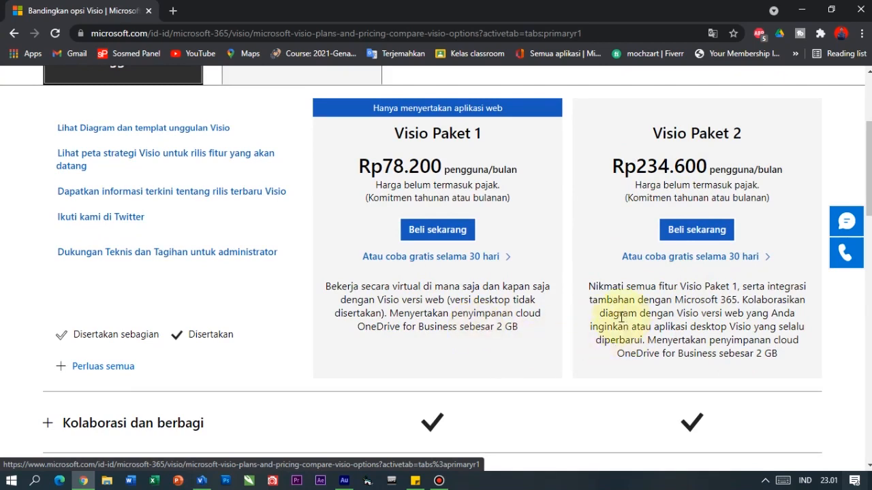
scroll(477, 334, "up", 3)
scroll(267, 321, "down", 1)
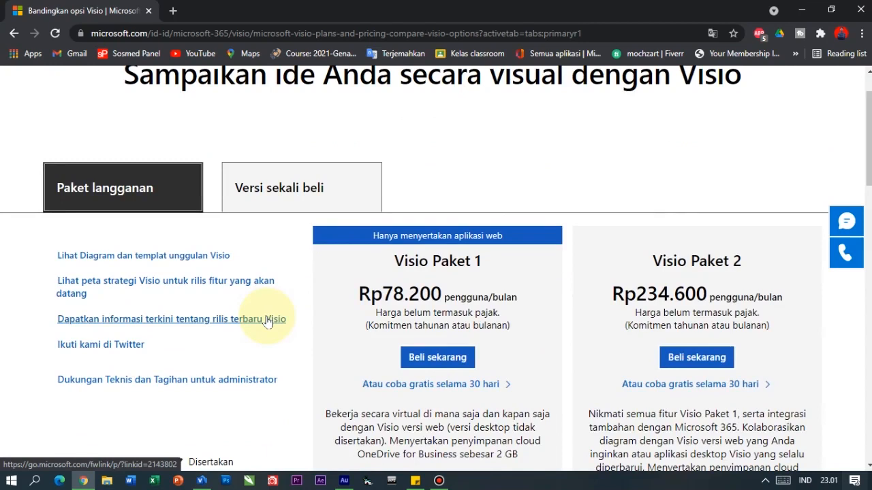
Step: Examine the one-time purchase versions of Visio, return to the subscription plans and minimize the browser
left_click(248, 192)
scroll(334, 297, "down", 1)
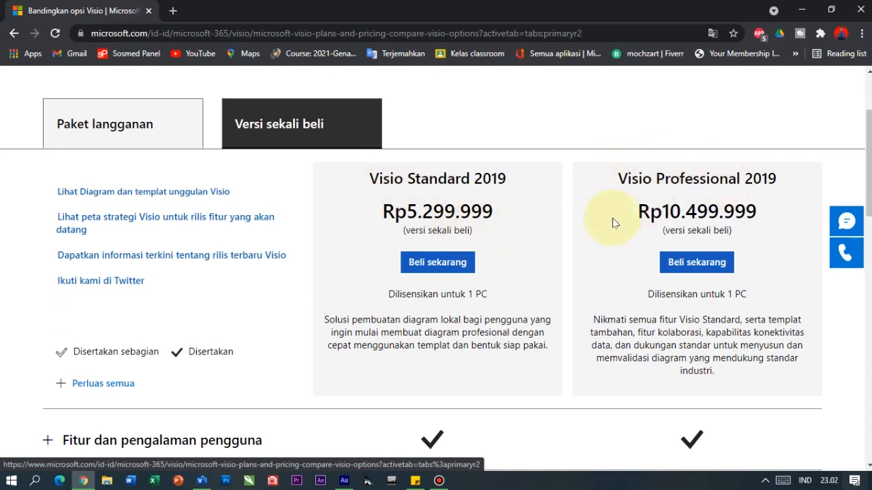
left_click(157, 136)
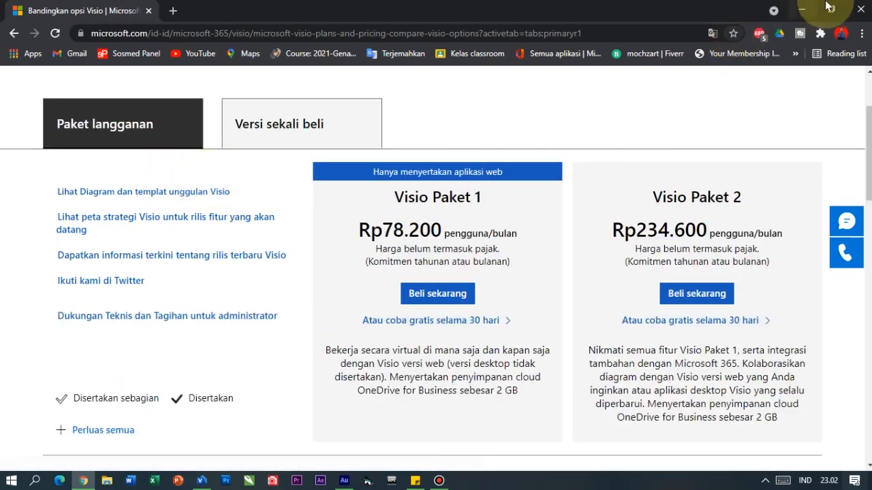
left_click(805, 7)
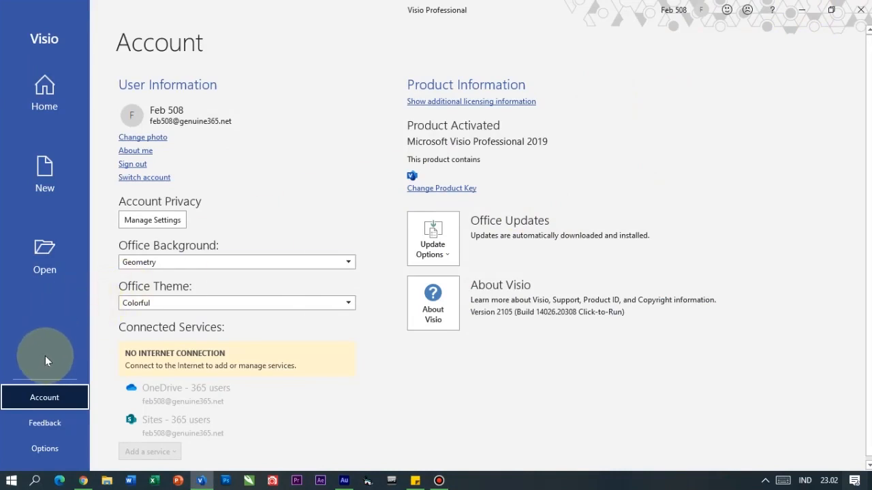
Step: Create a new blank drawing using metric units
left_click(43, 177)
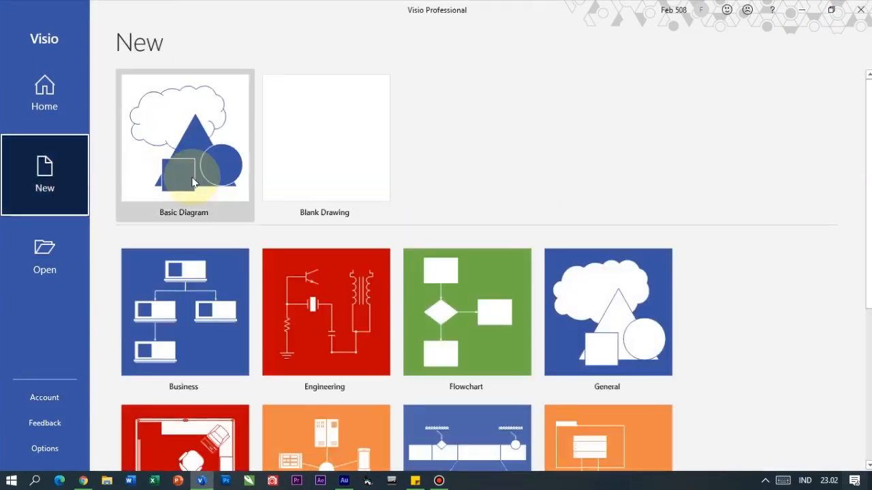
left_click(43, 103)
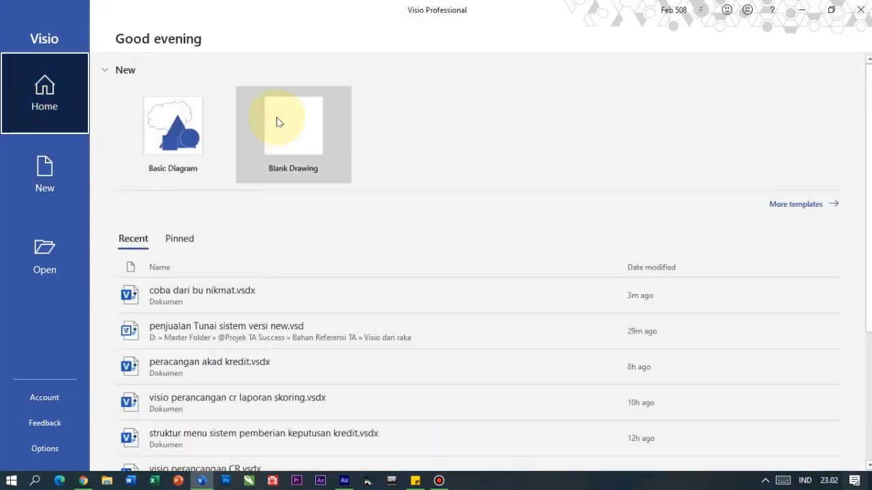
left_click(292, 132)
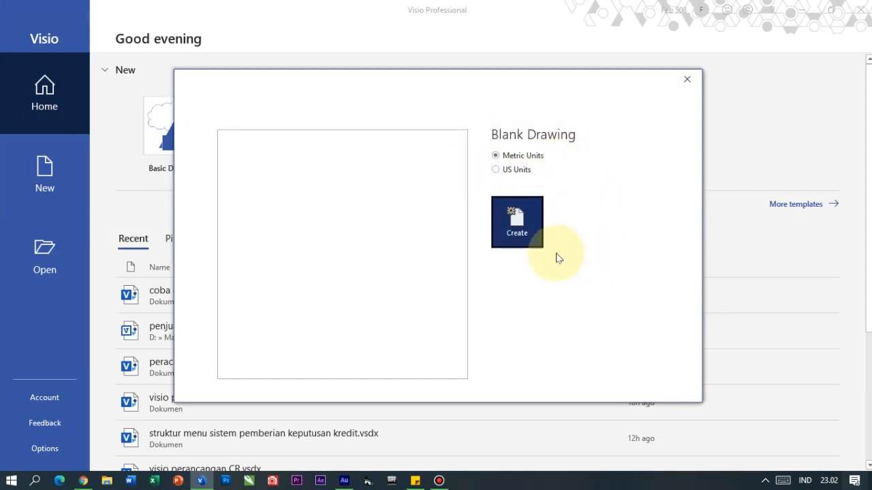
left_click(523, 229)
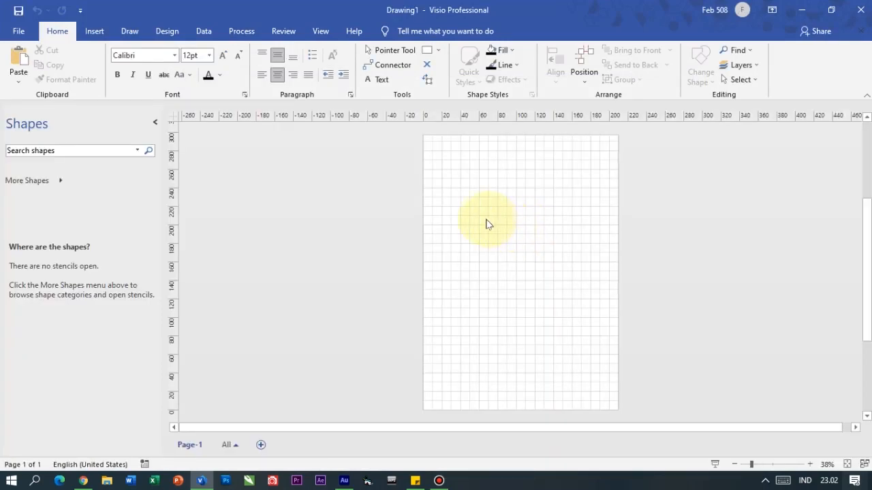
scroll(282, 241, "up", 2)
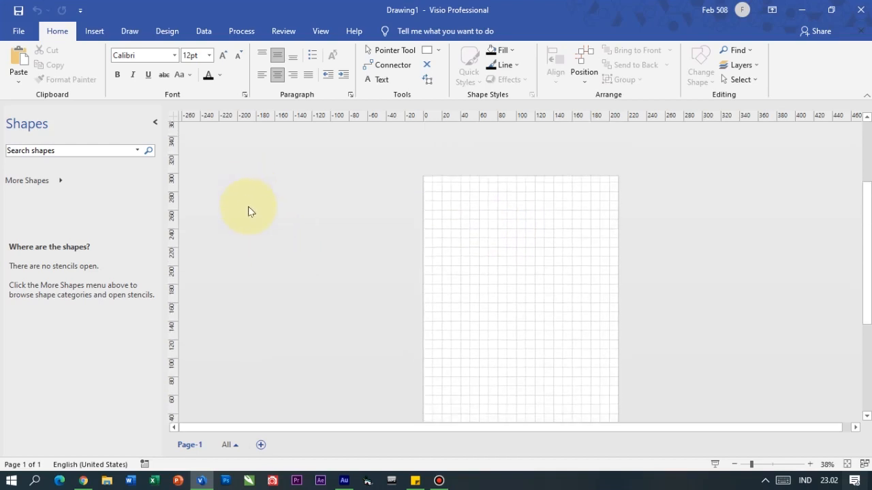
scroll(306, 243, "up", 4)
scroll(369, 286, "down", 4)
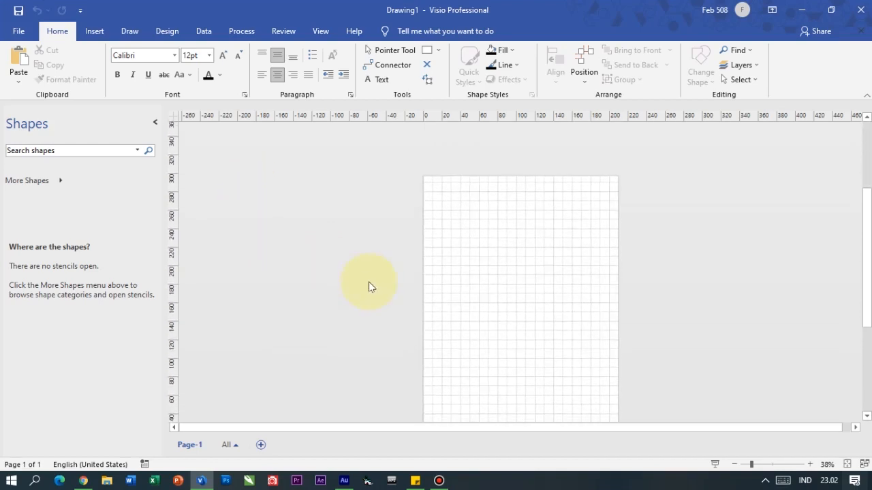
scroll(368, 286, "down", 2)
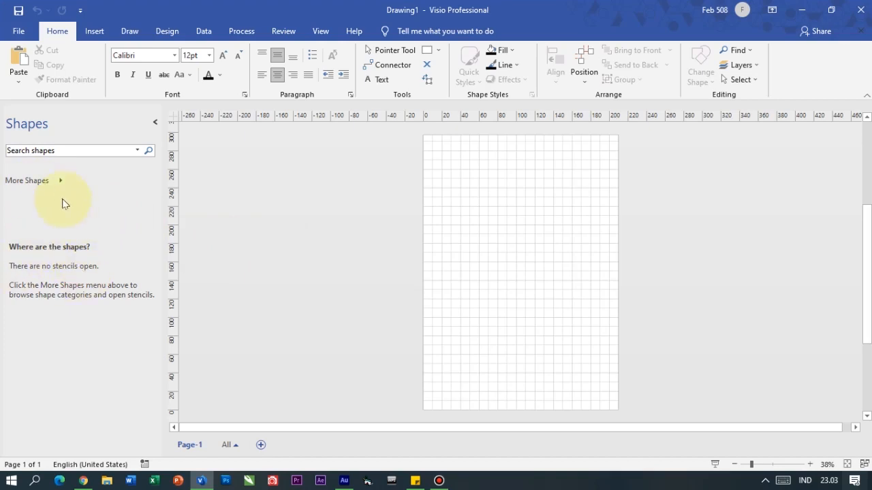
Step: Load the Basic Flowchart Shapes and Basic Shapes stencils, then display the Basic Flowchart Shapes stencil
left_click(45, 184)
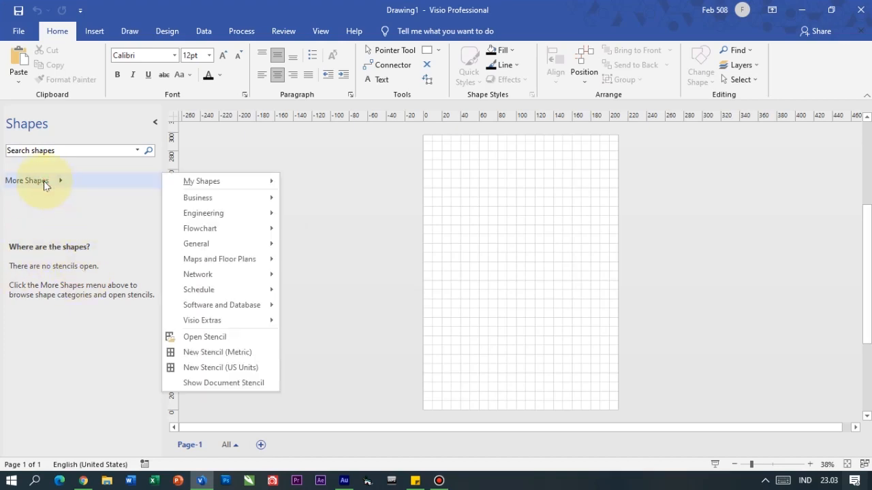
mouse_move(217, 230)
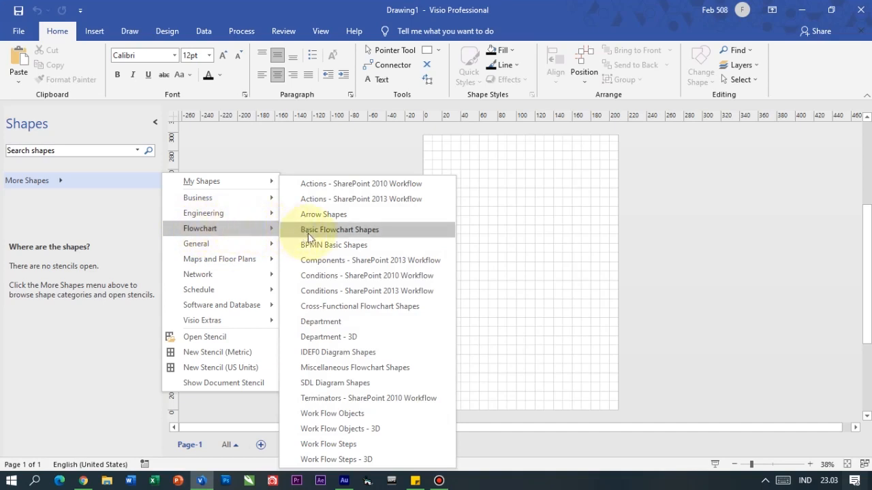
left_click(326, 231)
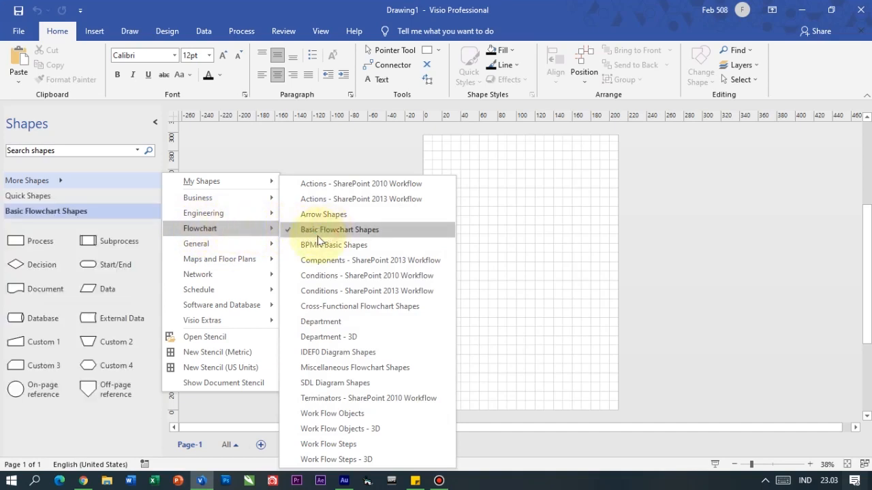
left_click(251, 145)
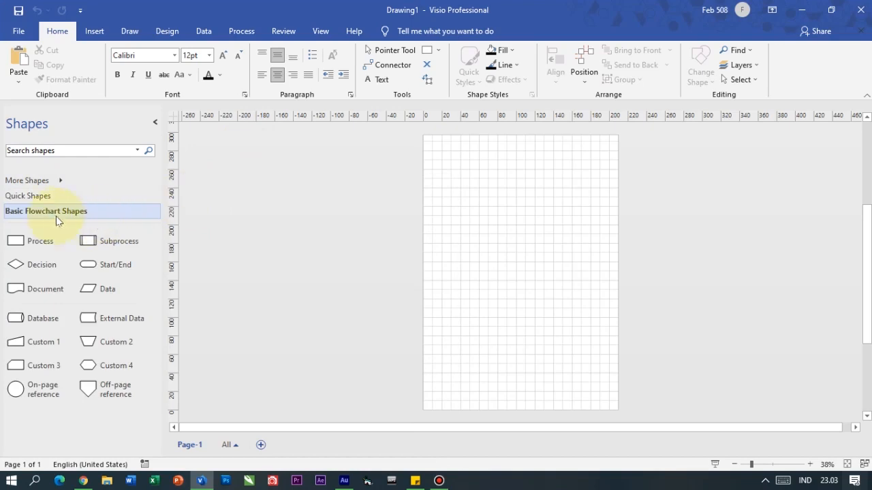
left_click(29, 183)
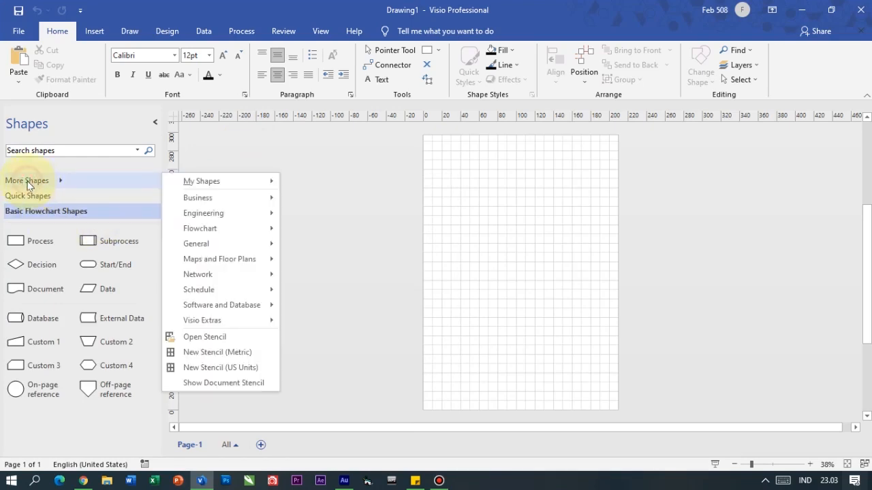
mouse_move(229, 245)
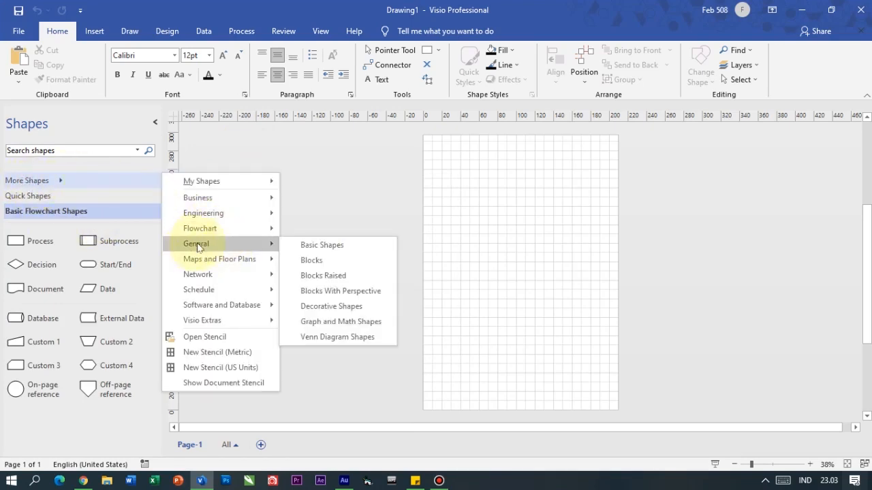
left_click(309, 248)
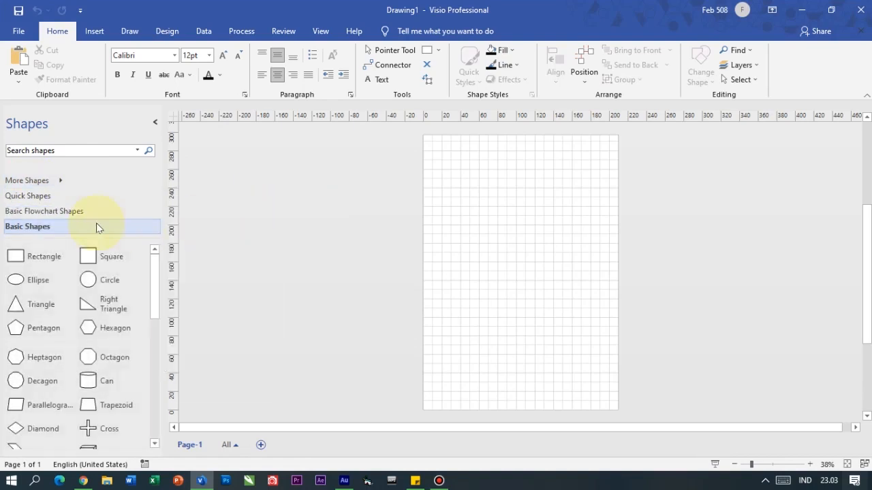
left_click(42, 210)
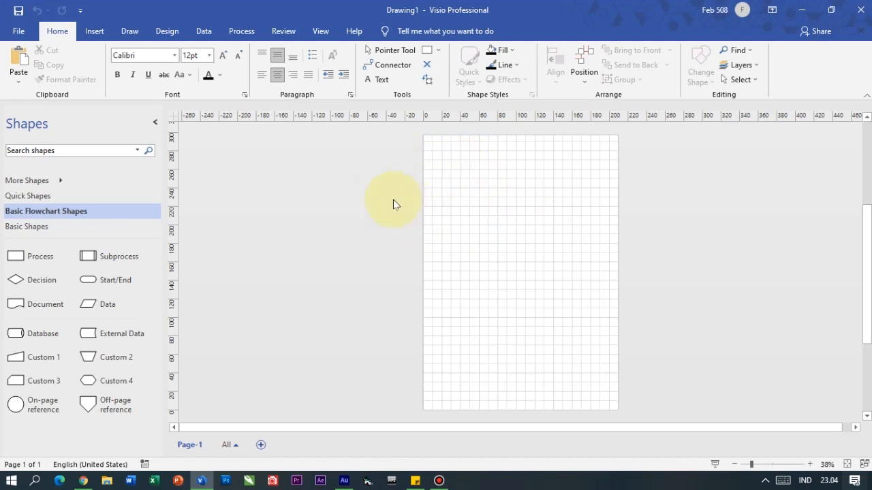
Step: Insert a rectangular container with a full-width heading bar, using the second style in the gallery's second row
left_click(98, 30)
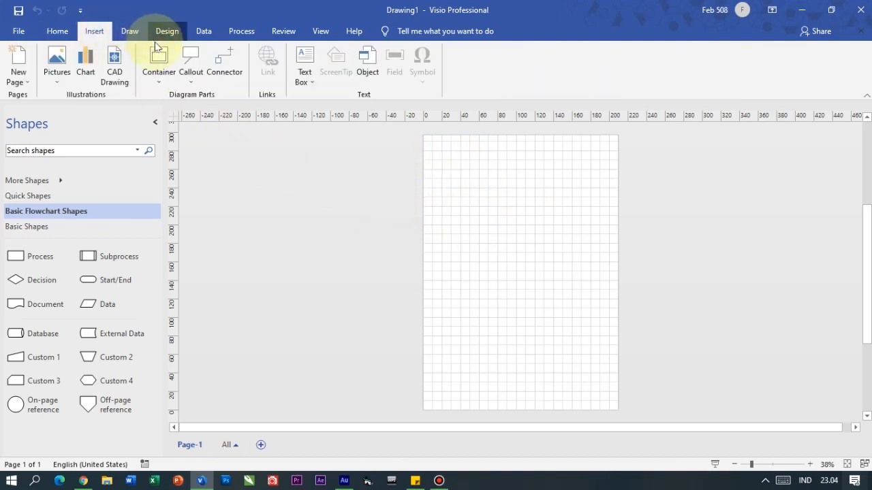
left_click(58, 31)
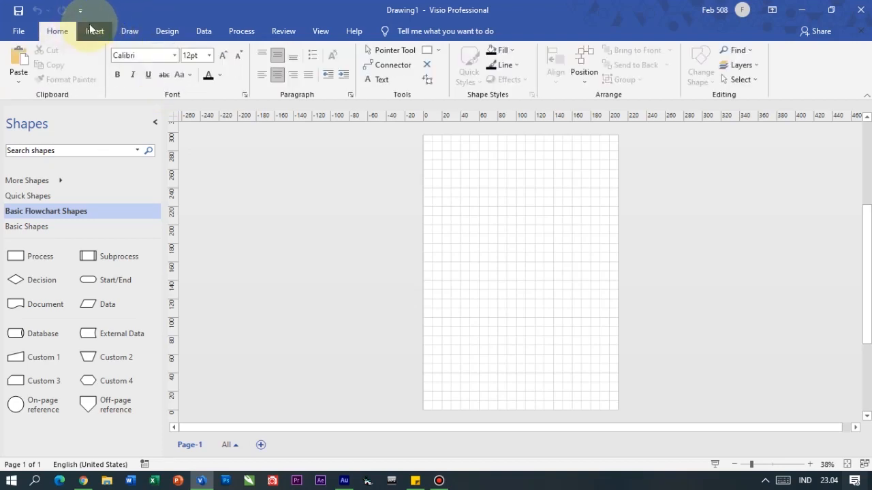
left_click(92, 28)
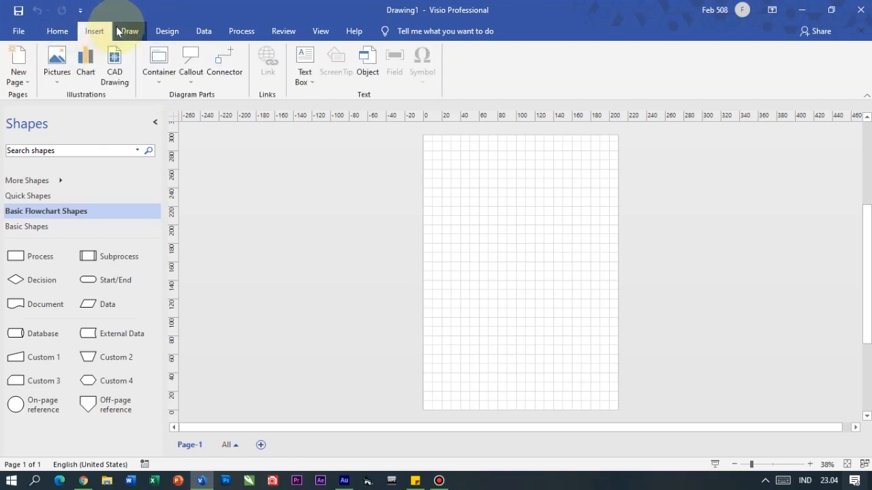
left_click(162, 72)
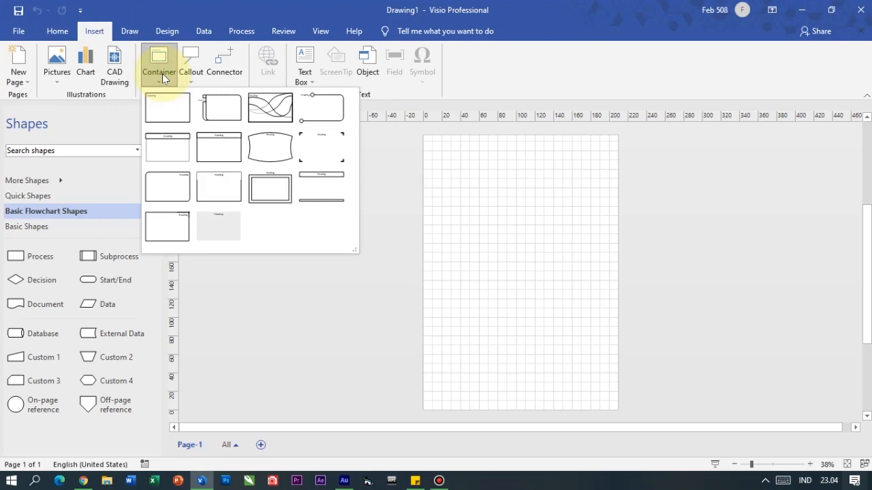
left_click(227, 152)
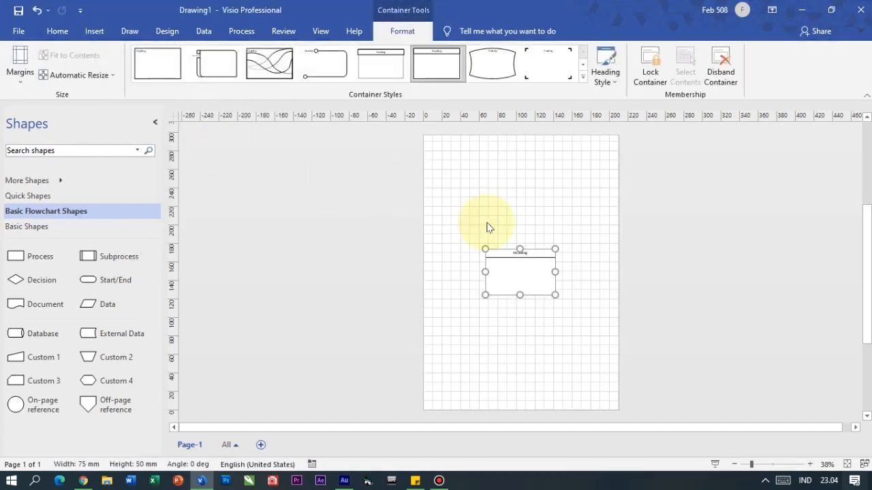
Step: Move the container to the page's upper-left corner, with its left side flush against the page edge
scroll(535, 256, "up", 3)
left_click_drag(516, 263, 375, 195)
scroll(379, 204, "up", 3)
left_click(384, 312)
left_click_drag(384, 311, 374, 274)
scroll(374, 274, "down", 2)
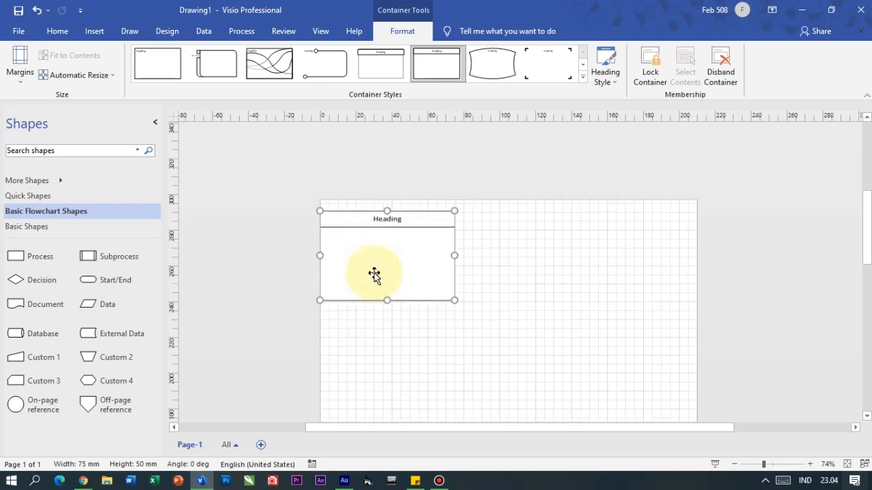
Step: Stretch the container downward along the page to a height of about 284 mm
left_click_drag(387, 239, 387, 388)
scroll(407, 290, "down", 5)
left_click_drag(388, 169, 392, 399)
scroll(401, 338, "up", 10)
scroll(431, 302, "down", 3)
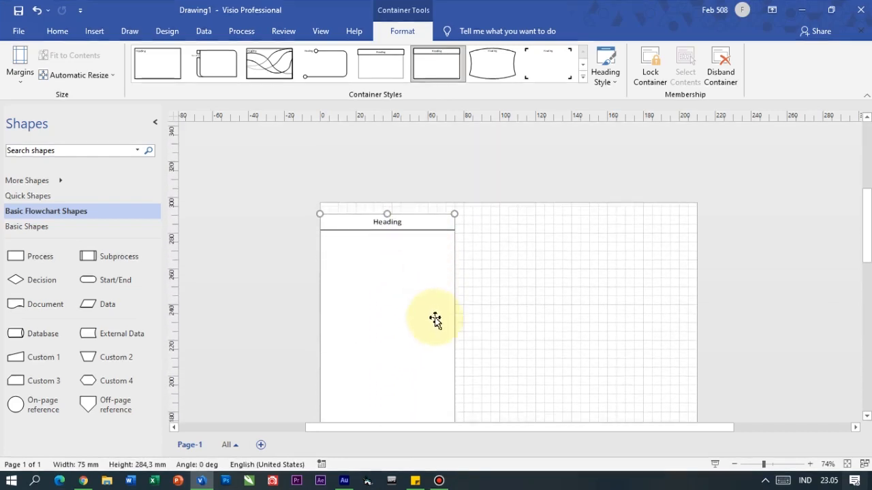
Step: Widen the container to 80 mm by stretching its right edge outward
scroll(435, 320, "down", 4)
left_click_drag(455, 302, 464, 297)
scroll(428, 253, "up", 6)
left_click(522, 184)
left_click(414, 186)
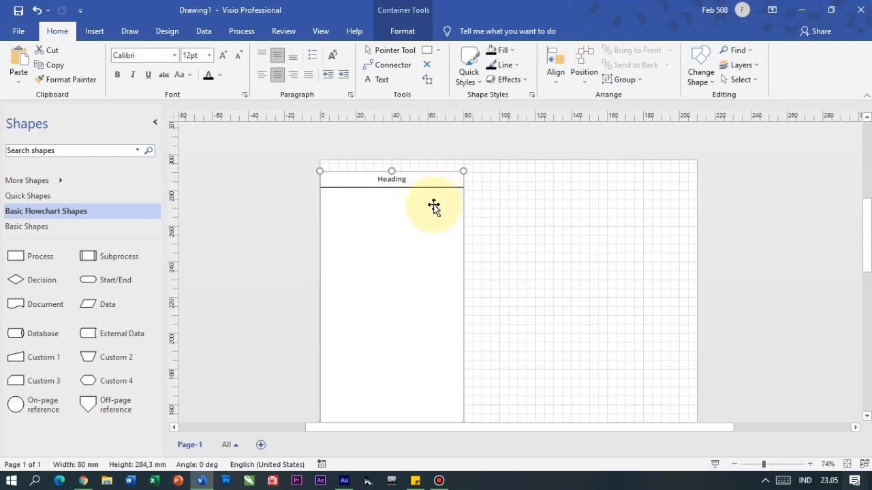
Step: Duplicate the container and place the copy flush against the original's right edge, with the tops aligned
scroll(428, 224, "down", 2)
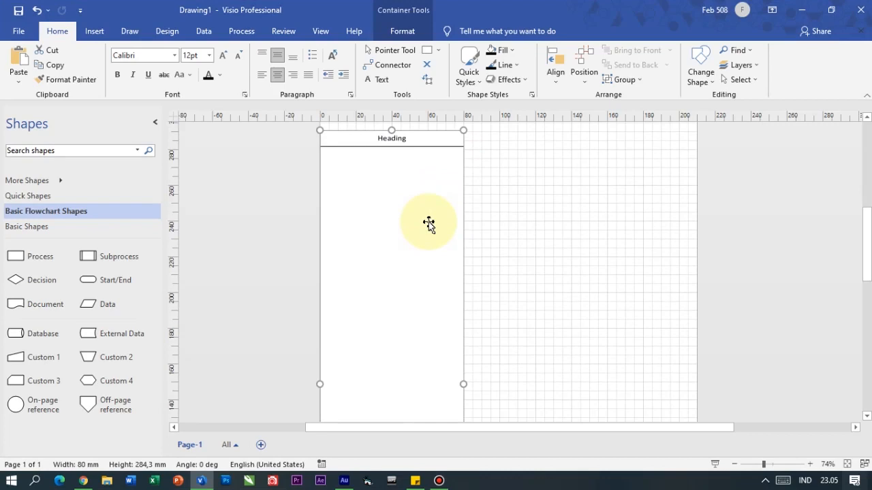
scroll(483, 233, "up", 2)
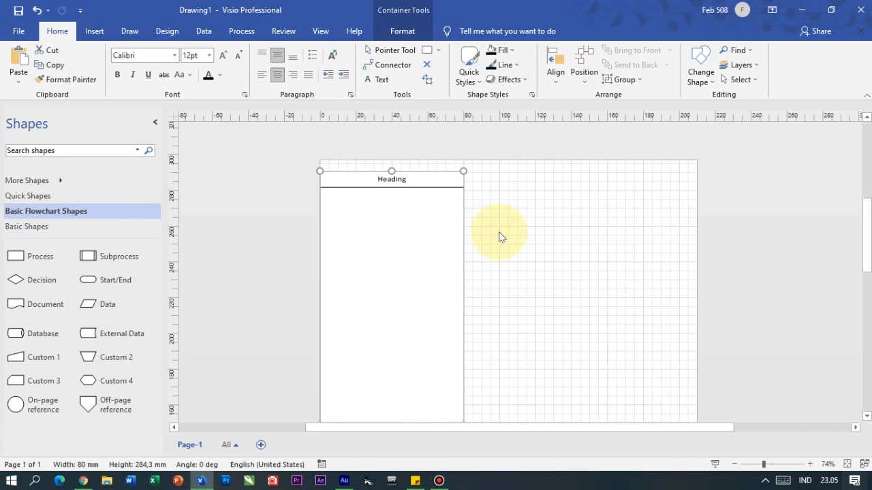
key("ctrl+d")
left_click_drag(455, 236, 576, 212)
left_click(634, 214)
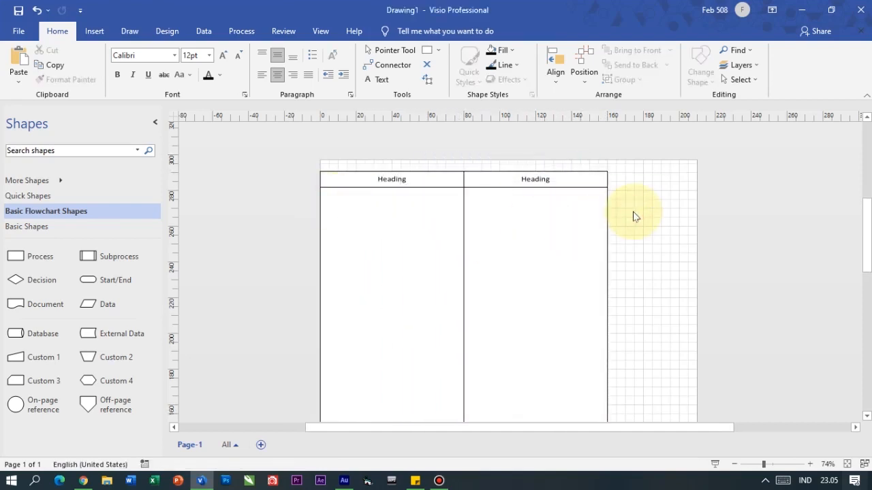
Step: Add a third copy of the container flush against the second one's right edge, with the tops aligned
left_click_drag(584, 428, 649, 427)
left_click(436, 183)
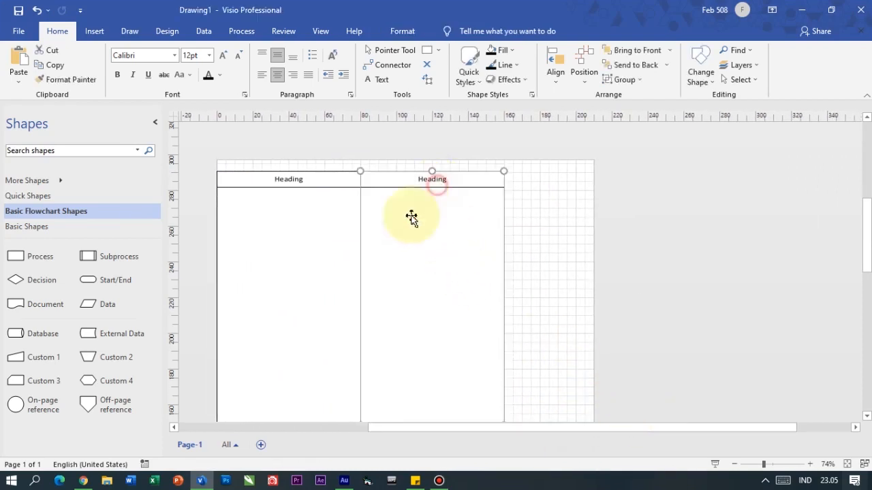
left_click(514, 180)
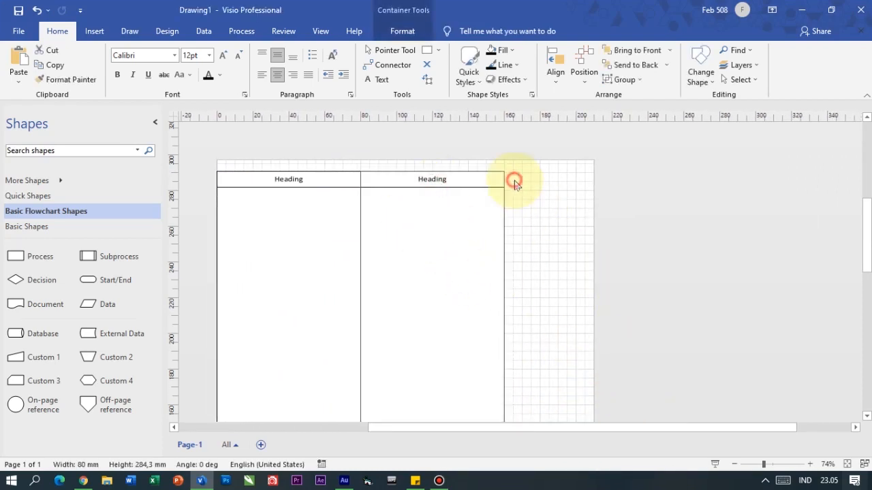
key("ctrl+v")
left_click_drag(515, 180, 572, 317)
left_click(515, 156)
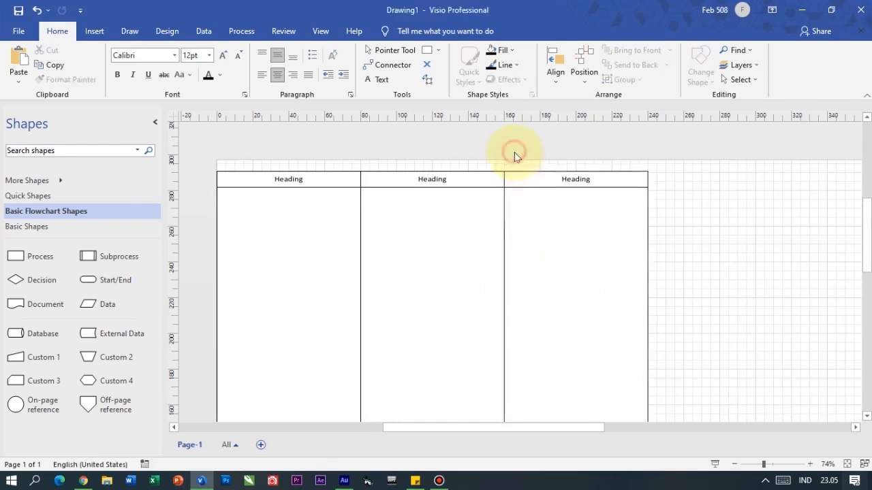
Step: Change the first container's heading to "Admin"
scroll(529, 205, "down", 3)
scroll(528, 215, "down", 2)
scroll(369, 241, "up", 5)
scroll(324, 228, "up", 1)
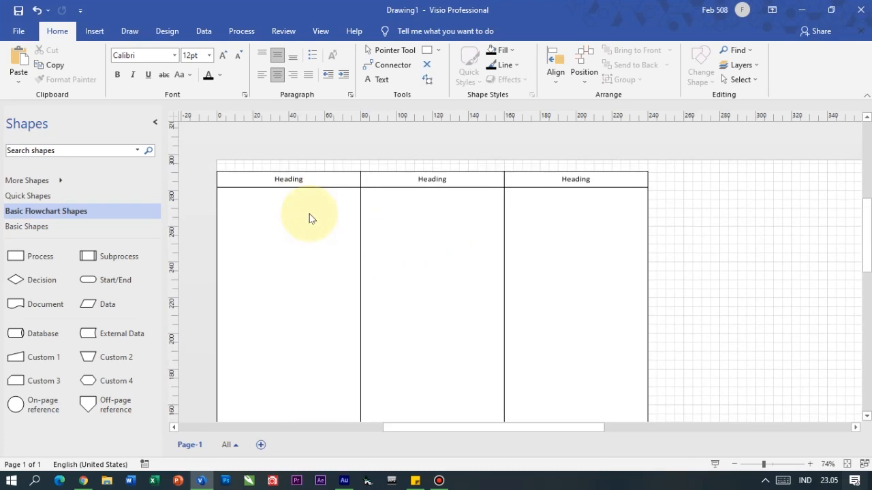
left_click(292, 181)
double_click(328, 182)
type("Admin")
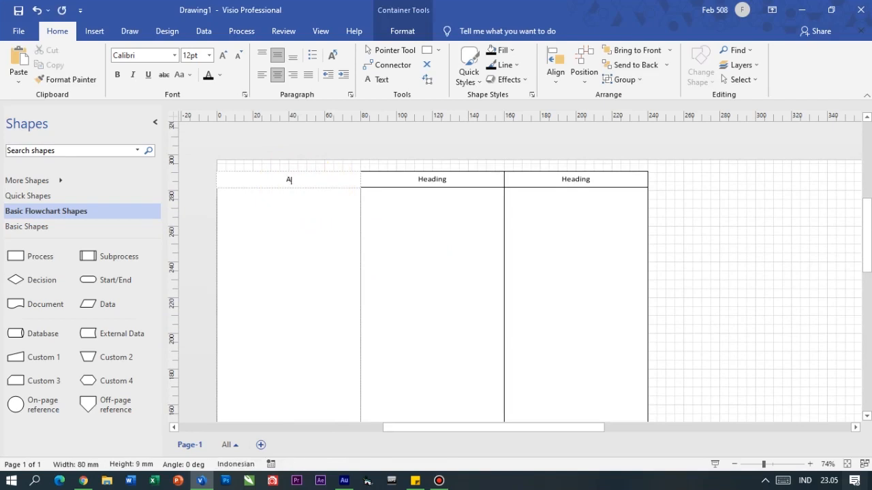
Step: Change the middle container's heading to "Gudang", with a capital G
left_click(418, 179)
double_click(412, 179)
type("gudang")
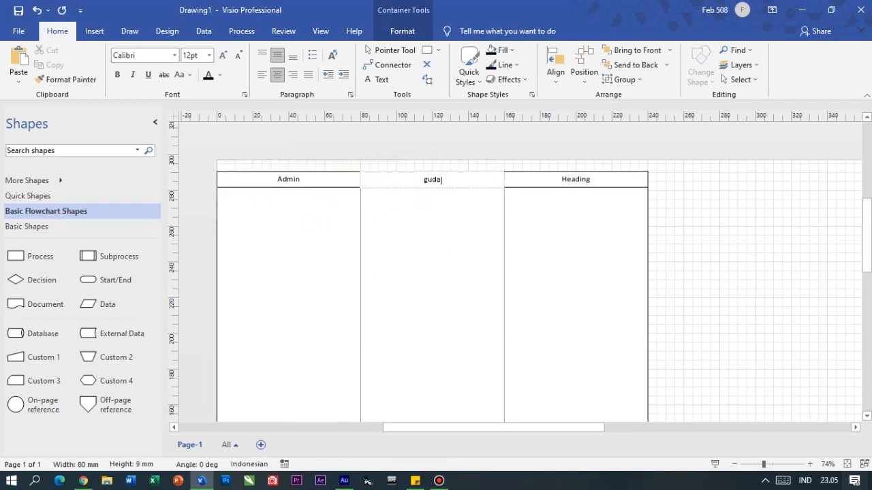
key("BackSpace")
key("BackSpace")
key("BackSpace")
key("BackSpace")
type("Gudang")
Step: Change the third container's heading to "Pemasaran"
double_click(583, 181)
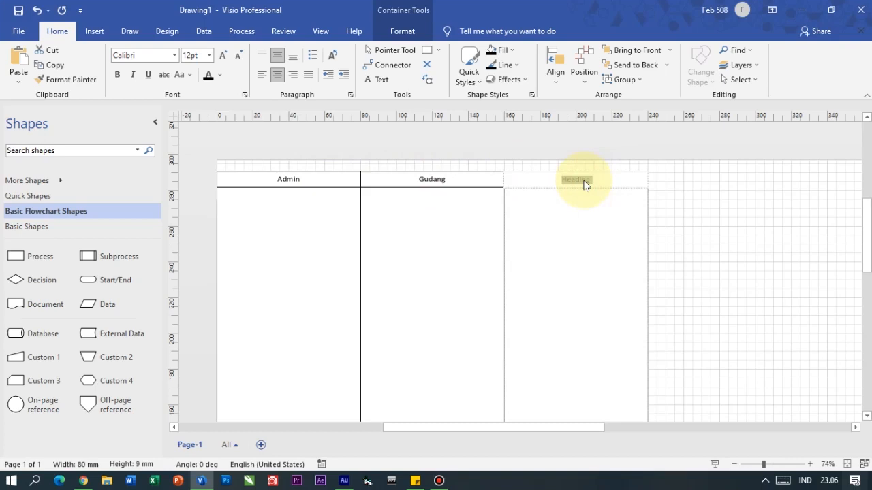
type("Pemasaran")
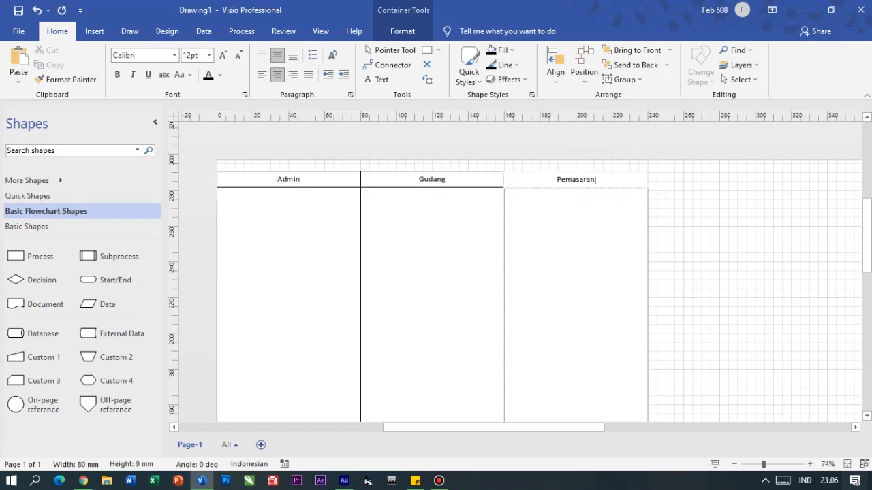
left_click(734, 202)
Step: Place a Start/End shape centred just below the Admin heading and label it "Mulai"
scroll(698, 220, "down", 2)
left_click(580, 430)
left_click_drag(580, 431, 515, 432)
scroll(516, 336, "up", 4)
scroll(504, 325, "down", 1)
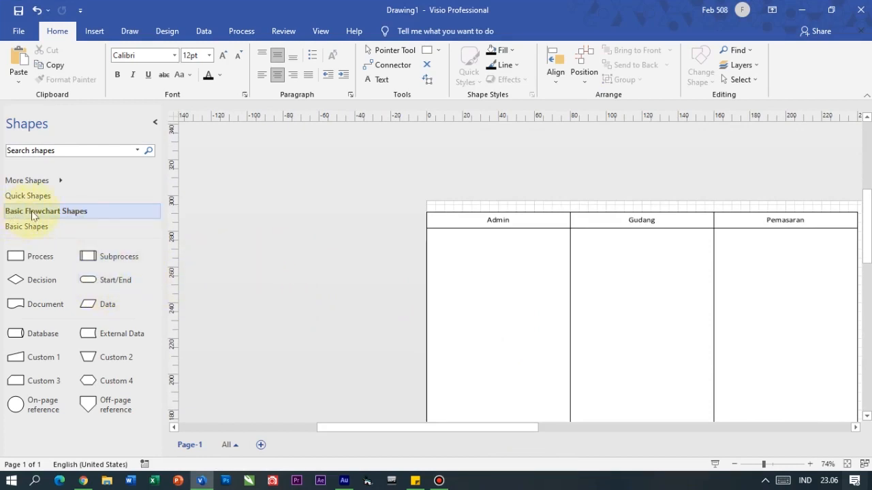
left_click(98, 281)
left_click_drag(99, 282, 494, 249)
left_click(339, 212)
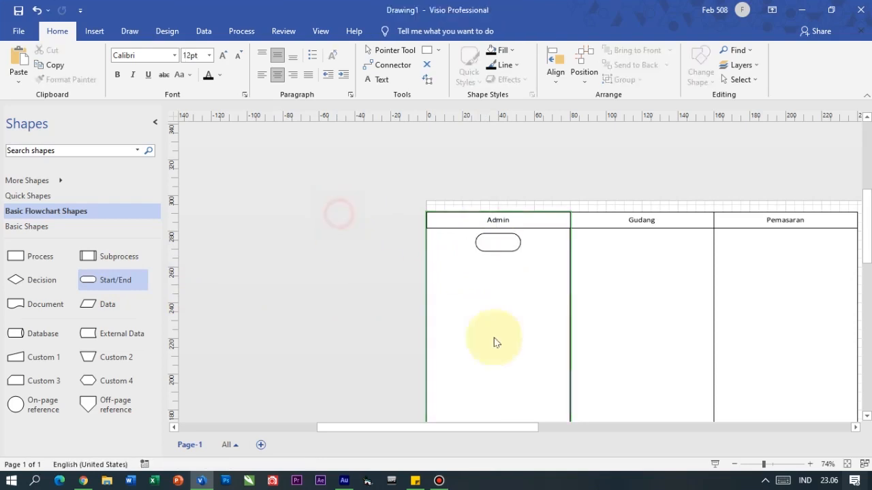
double_click(504, 244)
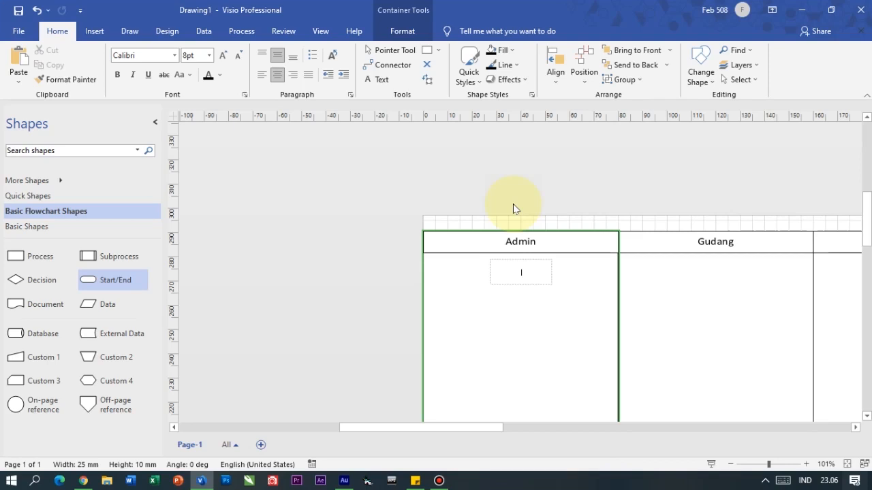
type("Mulai")
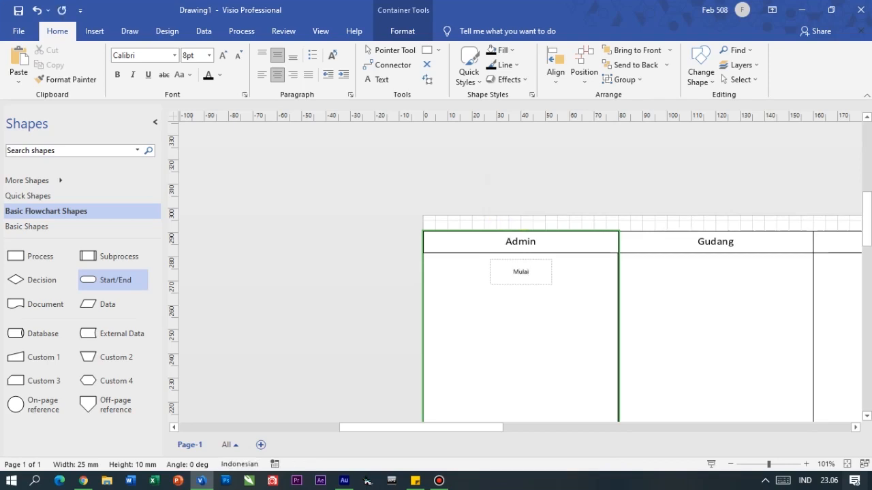
left_click(422, 168)
Step: Place a Document shape centred below the Mulai shape in the Admin column and label it "Surat Order Penjualan"
scroll(481, 255, "down", 1)
scroll(515, 262, "up", 1)
scroll(514, 254, "up", 2, "ctrl")
scroll(500, 256, "up", 1)
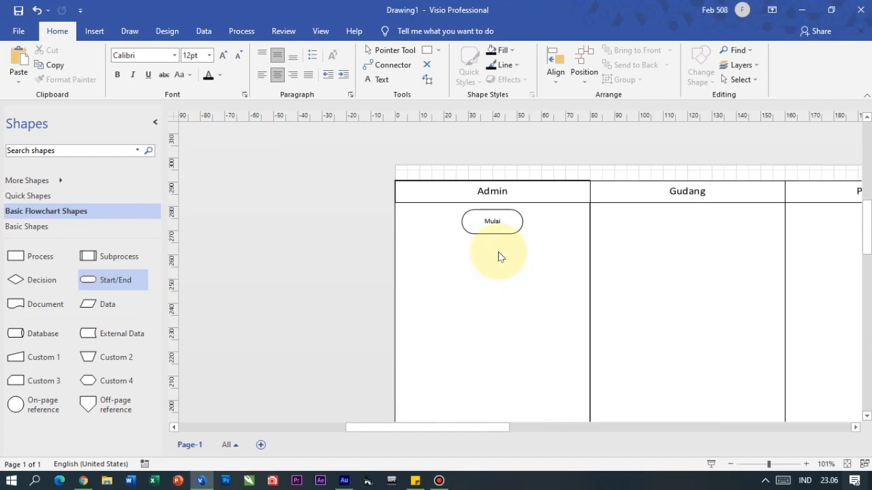
scroll(498, 256, "down", 1)
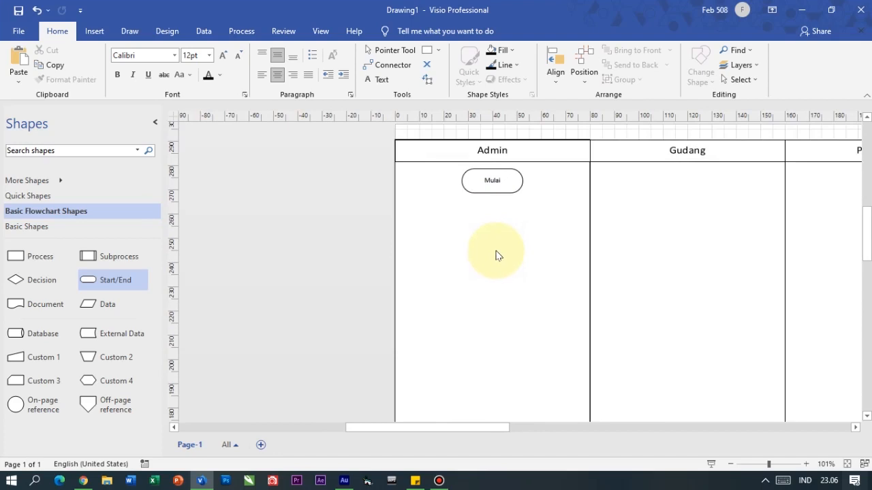
scroll(495, 255, "down", 1)
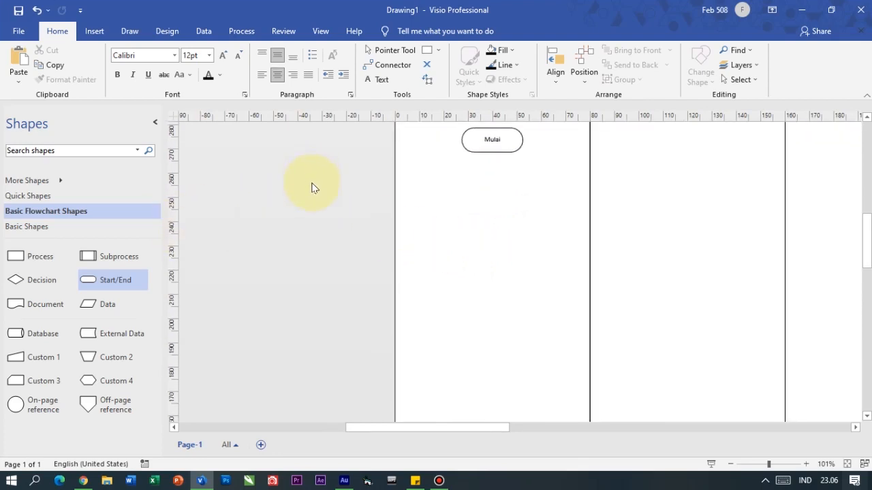
scroll(312, 196, "up", 1)
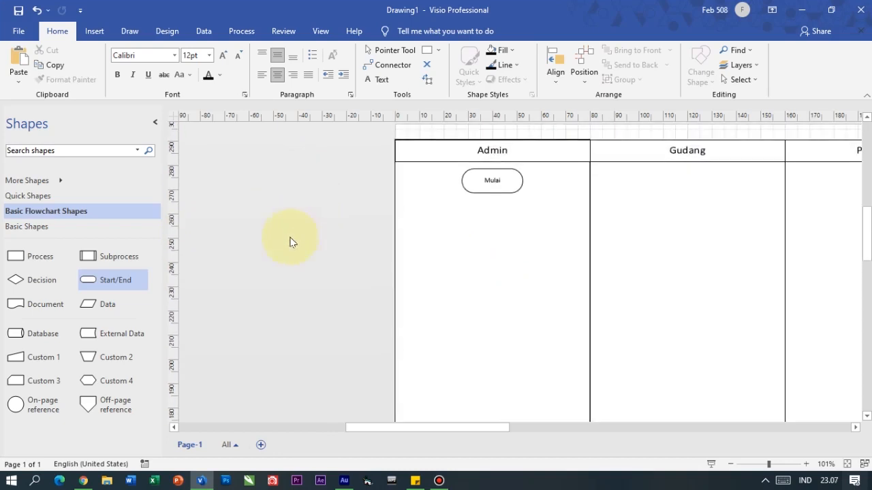
left_click_drag(25, 306, 487, 237)
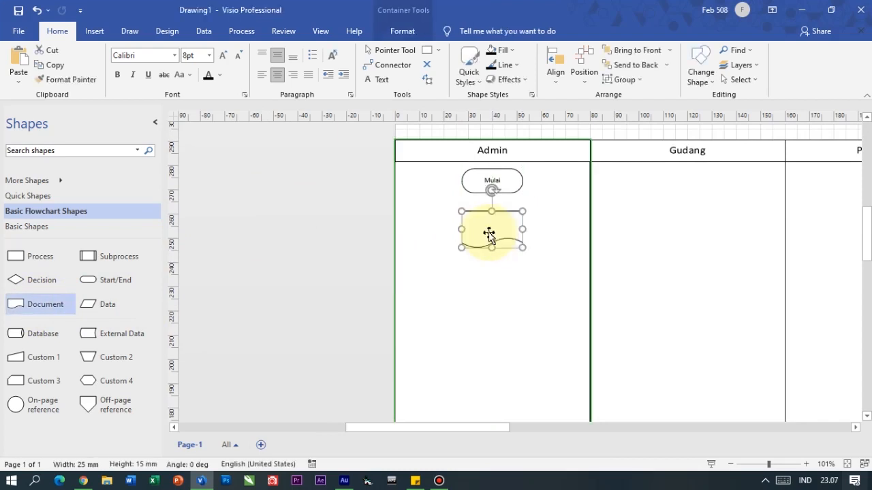
double_click(484, 230)
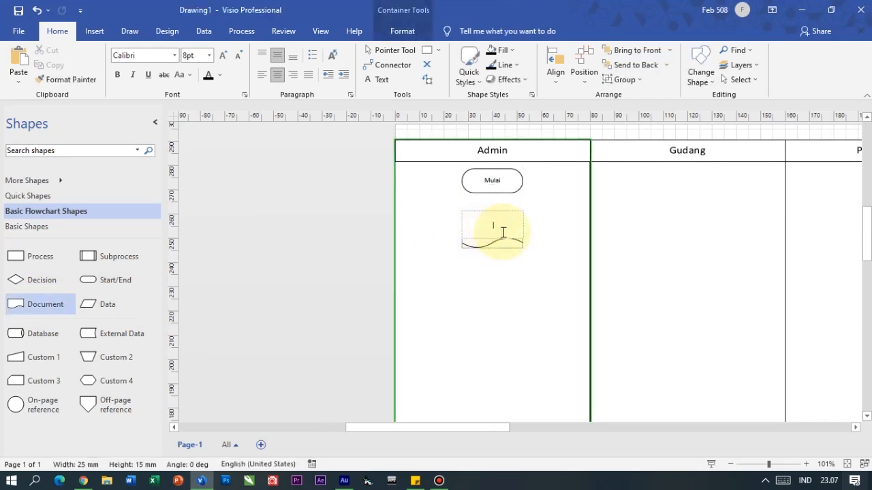
type("Surat Orde")
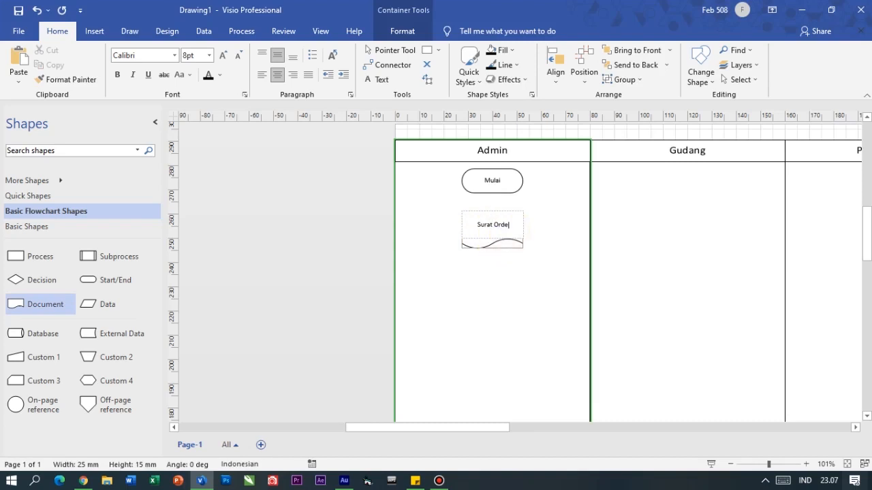
type("r Penjualan")
left_click(319, 271)
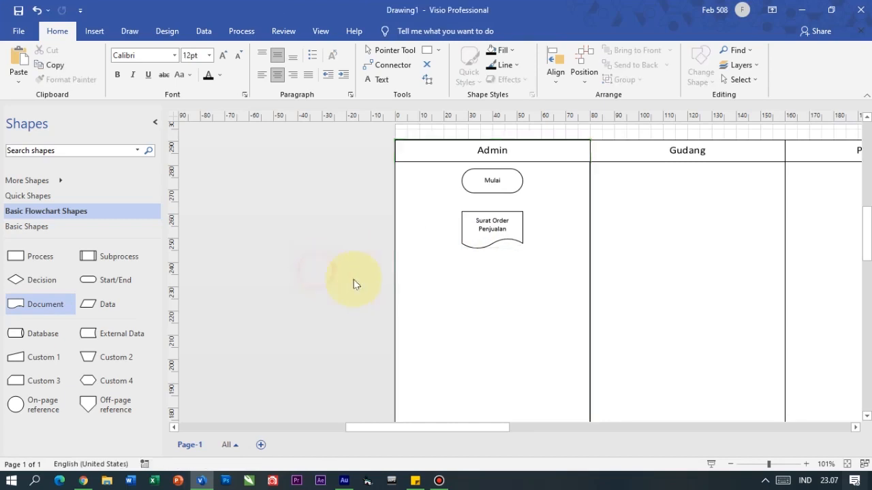
Step: Duplicate the Surat Order Penjualan document and overlap the copy in front of it, offset slightly down and to the right
scroll(481, 248, "down", 1)
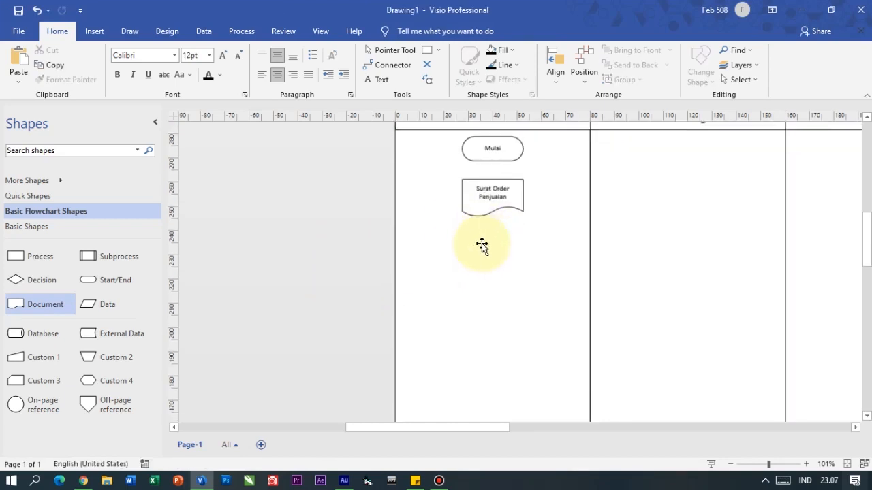
left_click(484, 191)
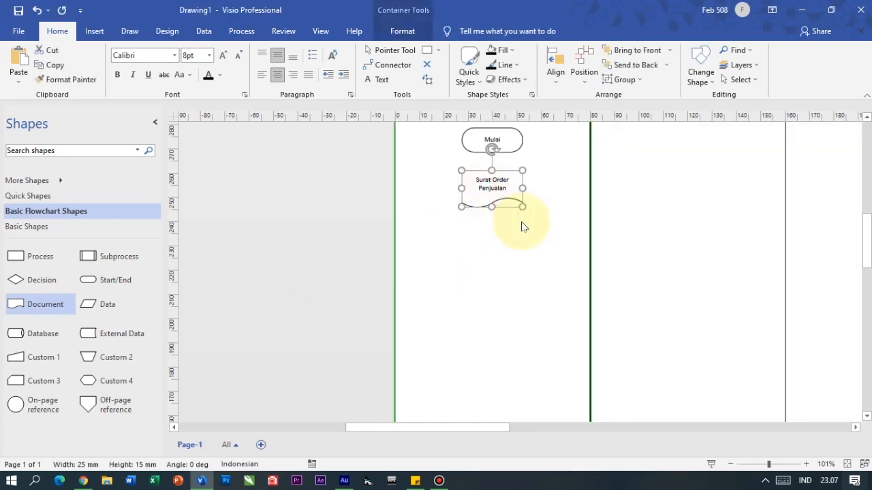
key("ctrl+c")
key("ctrl+v")
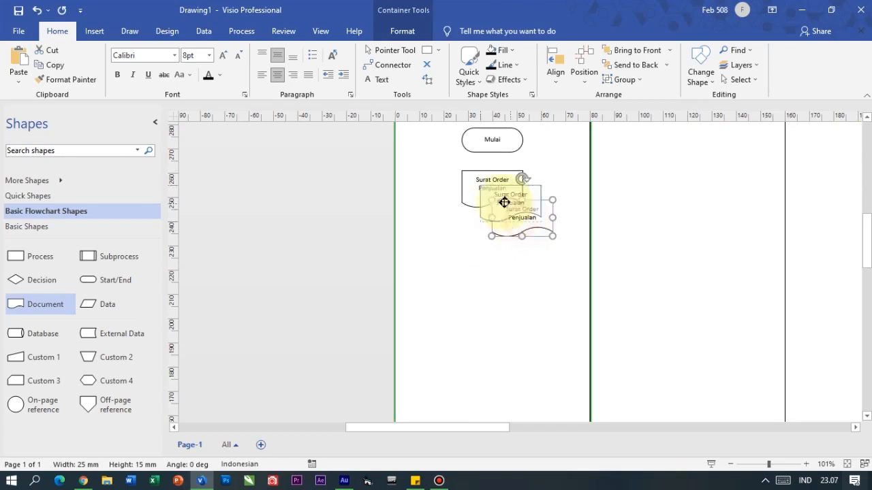
left_click_drag(499, 198, 501, 203)
left_click(340, 195)
Step: Clear the label text from the rear document shape
double_click(469, 188)
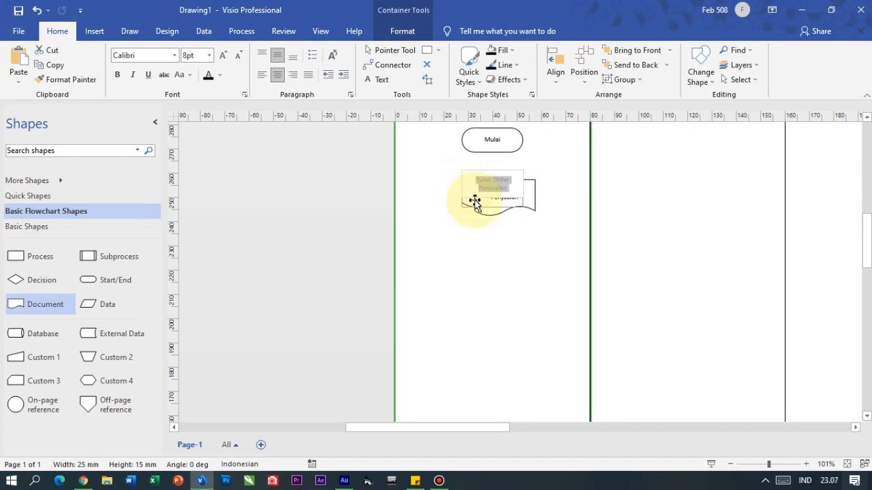
key("Delete")
left_click(244, 228)
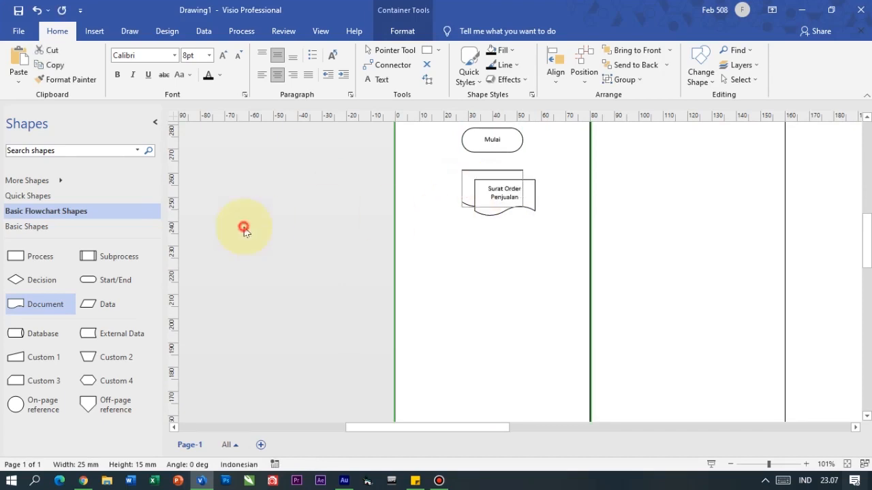
Step: Draw a straight connector from the bottom of the Mulai shape to the top of the rear document, then return to the Pointer Tool
scroll(505, 199, "down", 2)
scroll(505, 199, "up", 2)
scroll(524, 203, "up", 3)
scroll(545, 206, "up", 2)
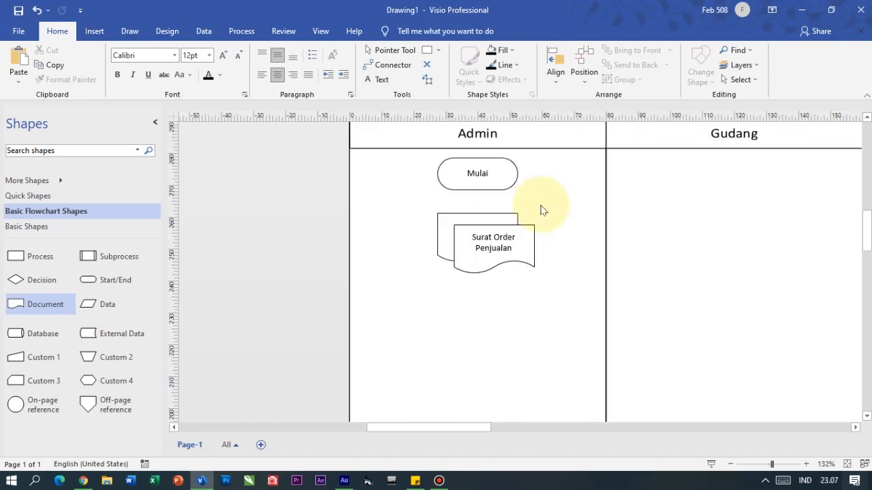
scroll(477, 228, "up", 2)
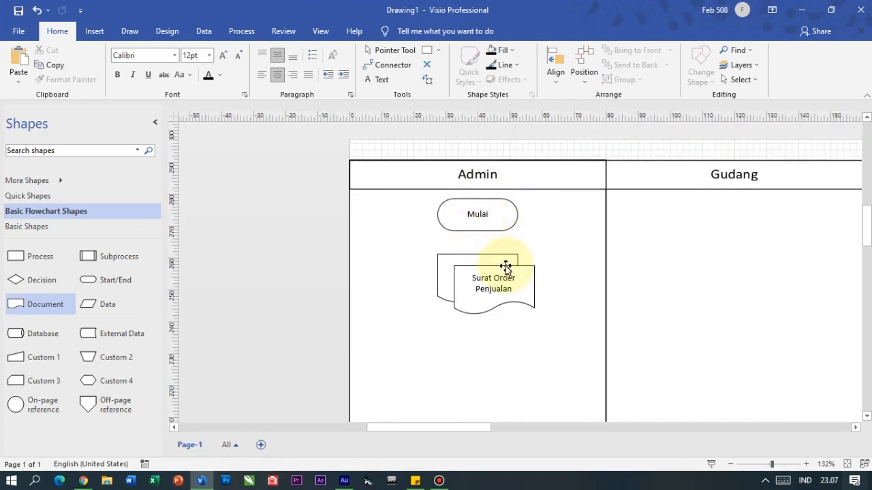
left_click(386, 66)
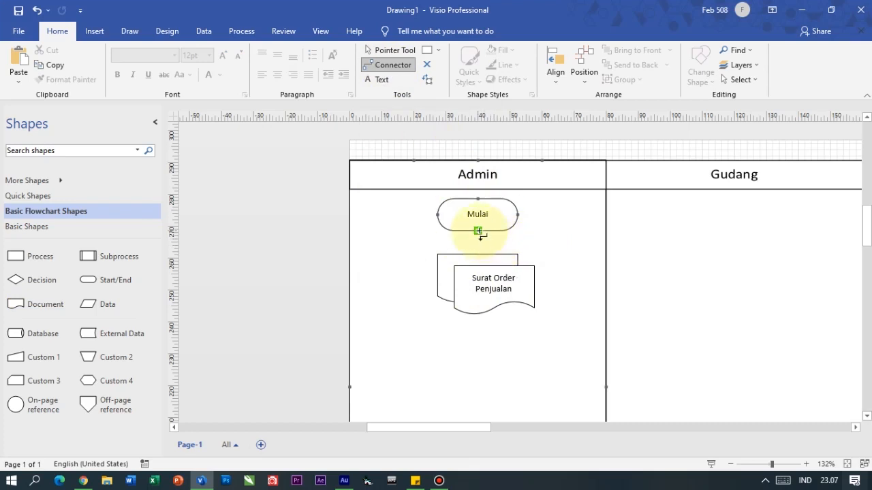
left_click_drag(478, 231, 478, 236)
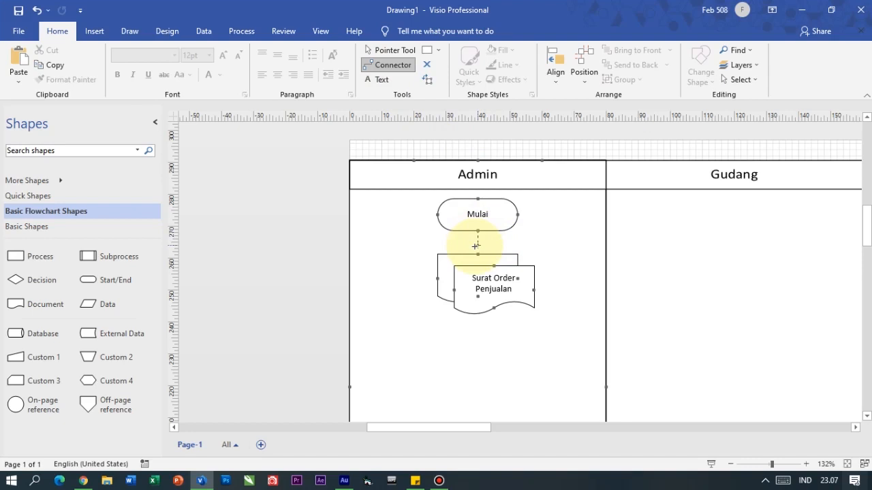
left_click_drag(475, 250, 478, 254)
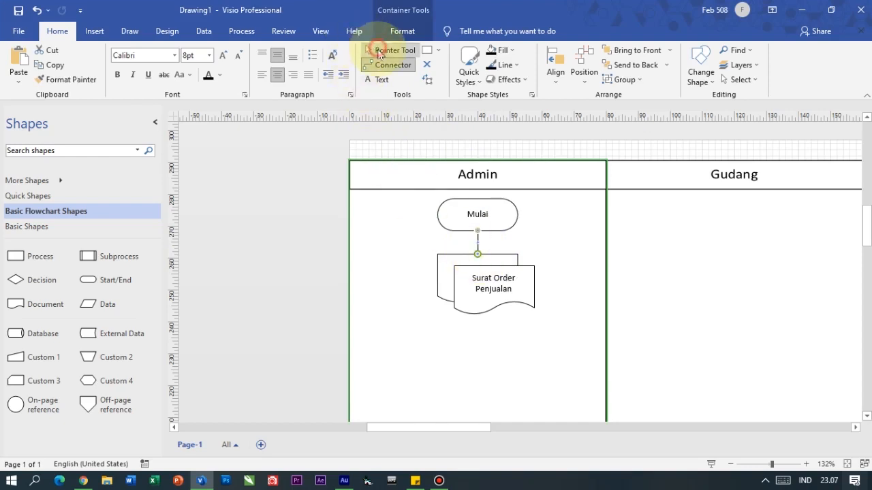
left_click(373, 51)
left_click(317, 198)
scroll(517, 286, "down", 2)
scroll(492, 211, "up", 1)
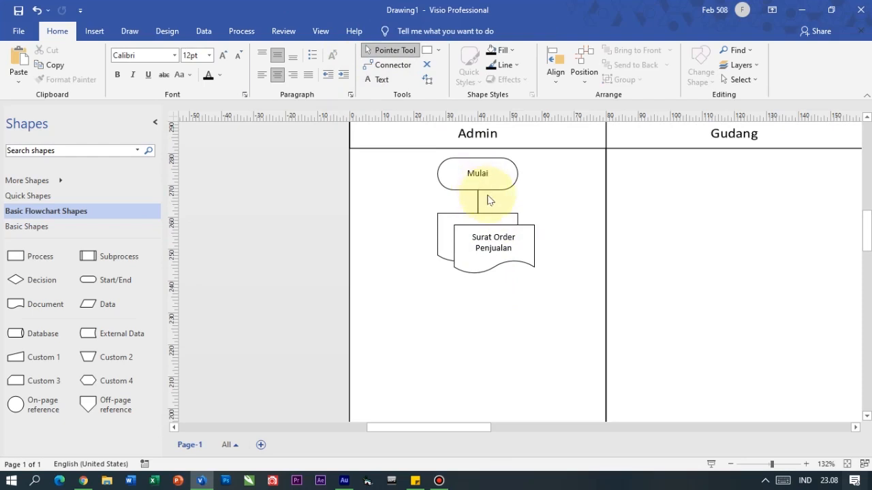
Step: Set end arrow type 04 on the connector running from Mulai to the rear document
scroll(493, 204, "up", 1)
scroll(492, 204, "down", 1)
scroll(493, 204, "down", 1)
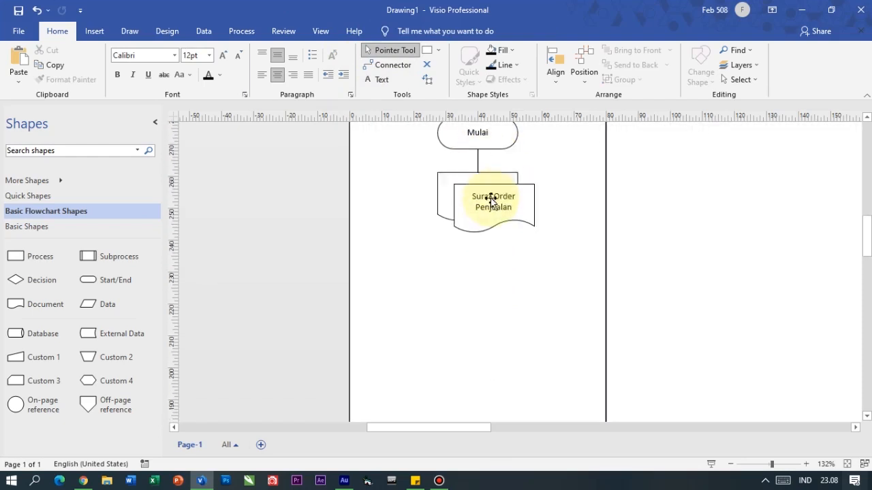
scroll(493, 201, "up", 1)
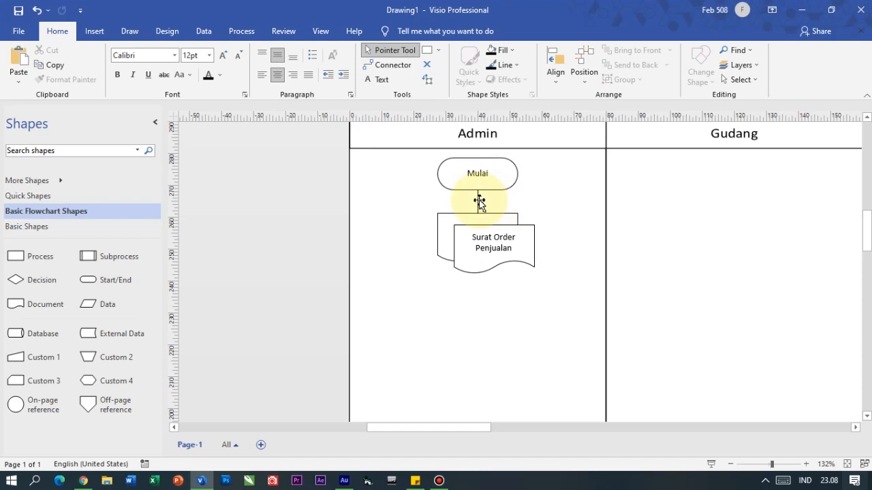
right_click(478, 203)
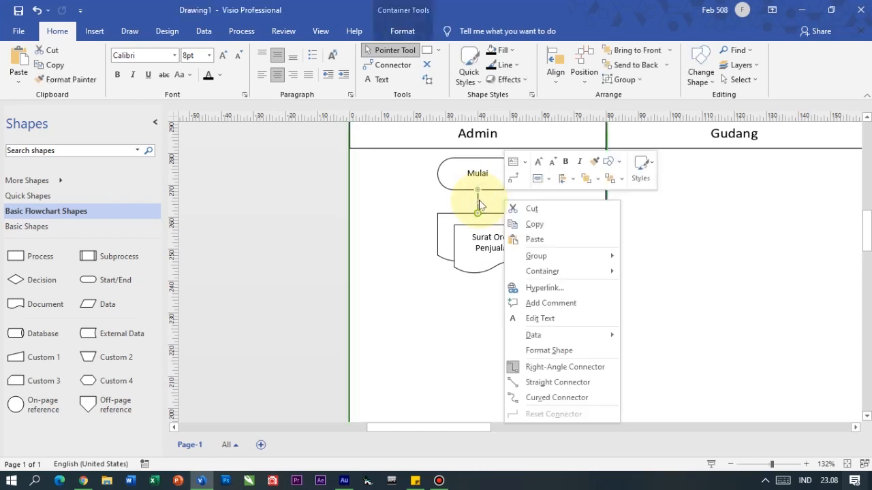
left_click(574, 352)
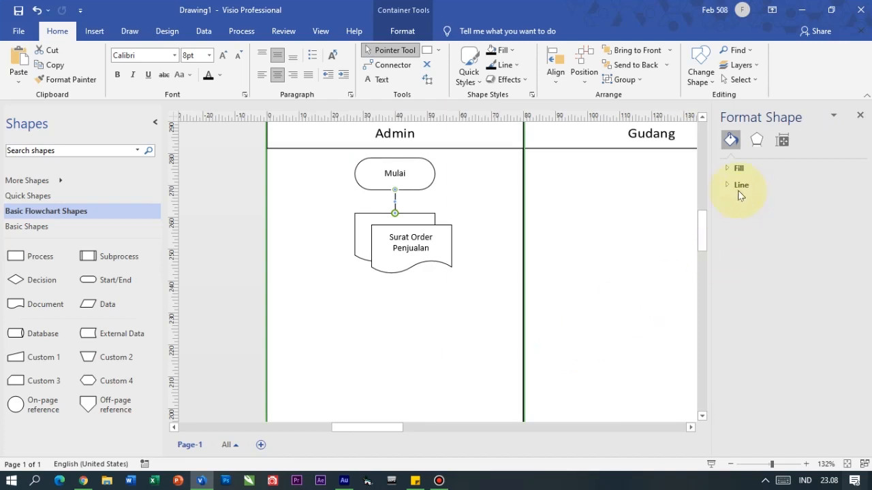
left_click(736, 187)
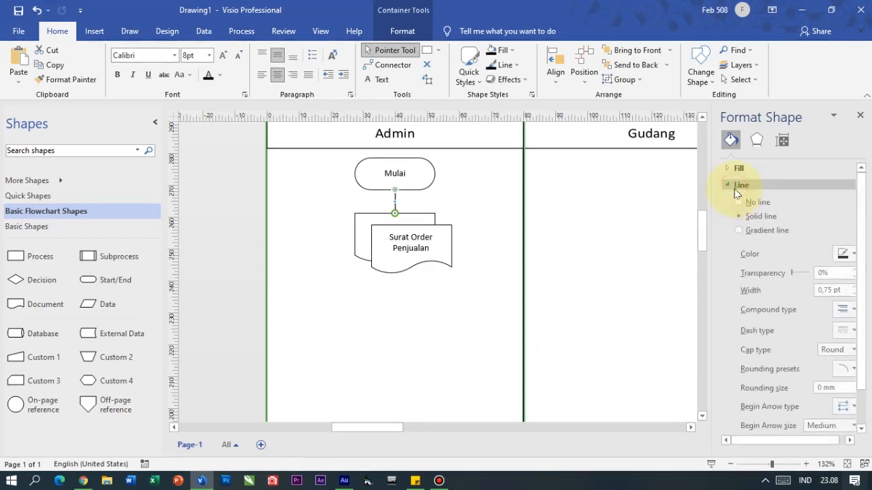
scroll(786, 282, "down", 2)
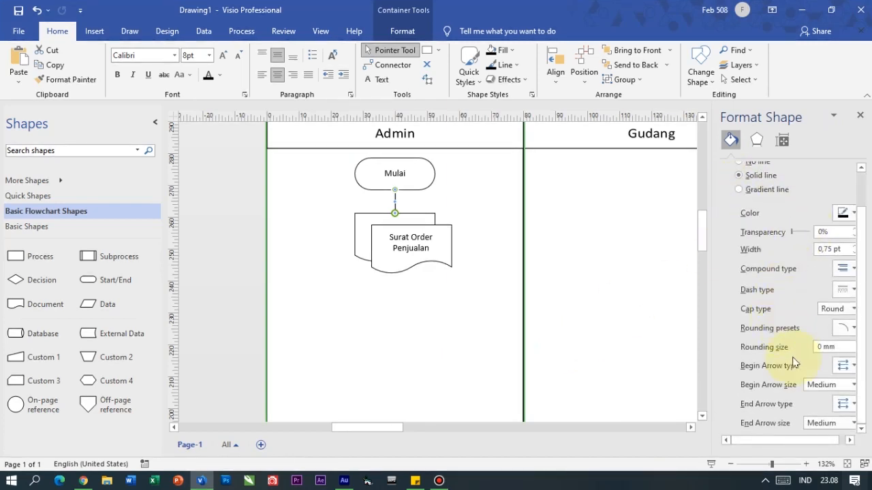
left_click(843, 405)
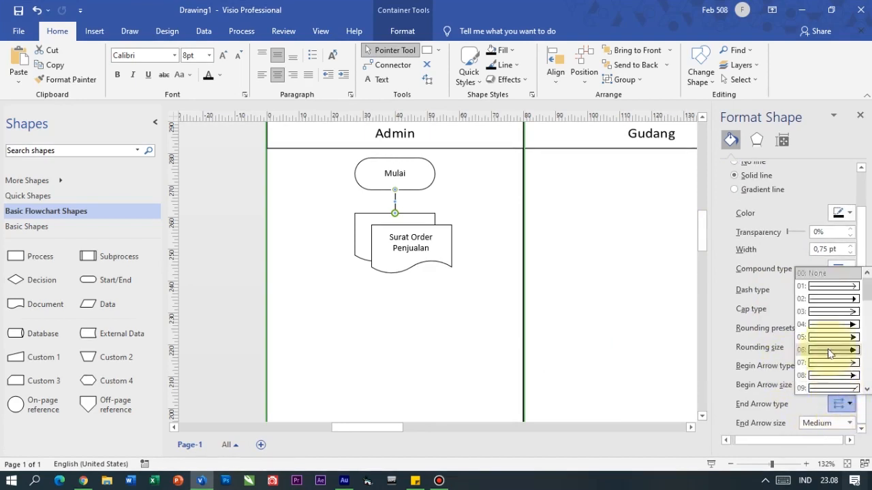
scroll(826, 342, "down", 7)
scroll(827, 344, "up", 4)
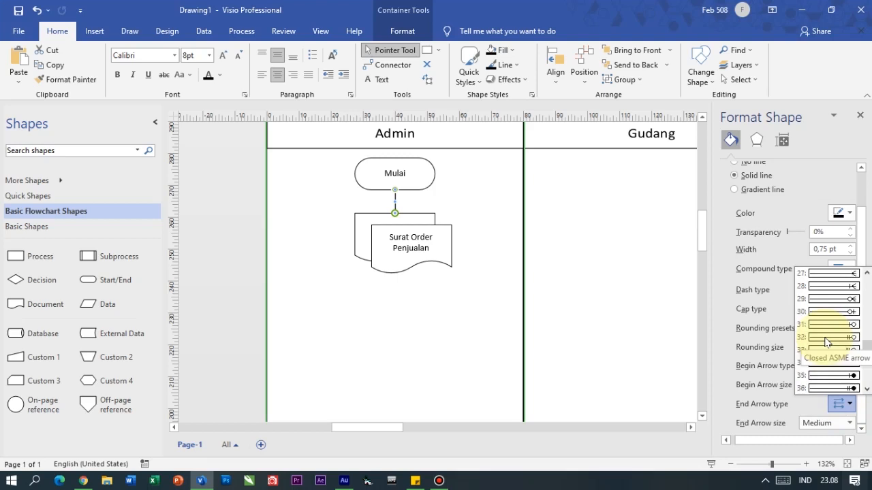
scroll(826, 344, "up", 3)
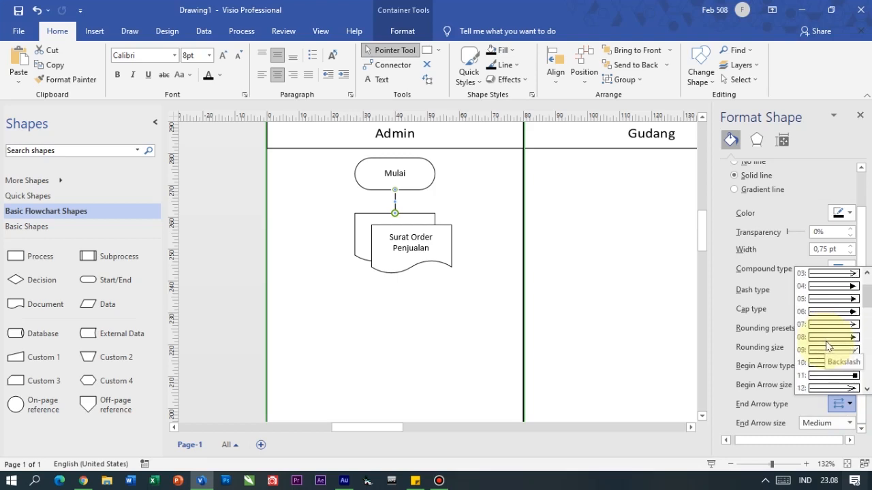
left_click(827, 326)
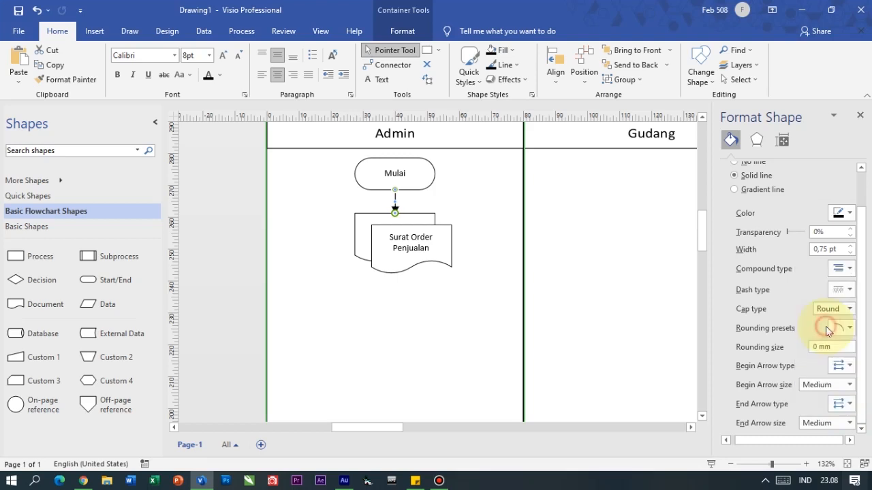
left_click(649, 202)
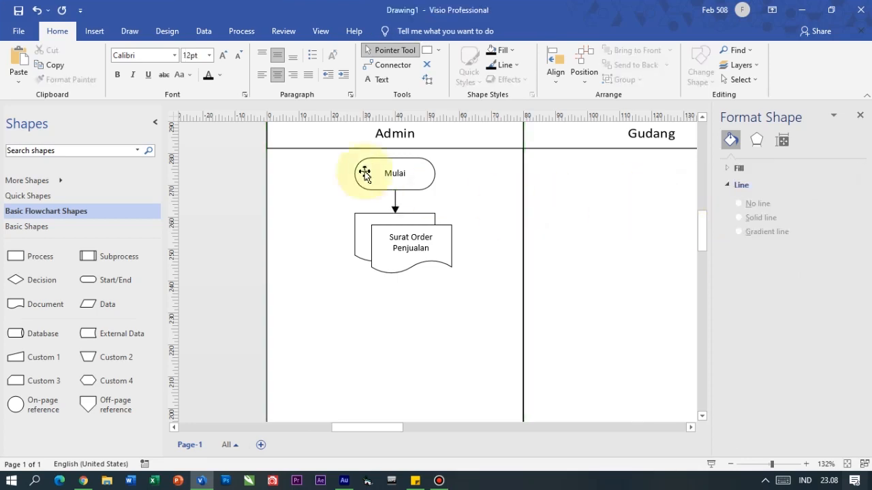
Step: Reverse the Mulai connector's direction by setting its begin arrow to type 04 and its end arrow to None
left_click(395, 200)
scroll(790, 307, "down", 3)
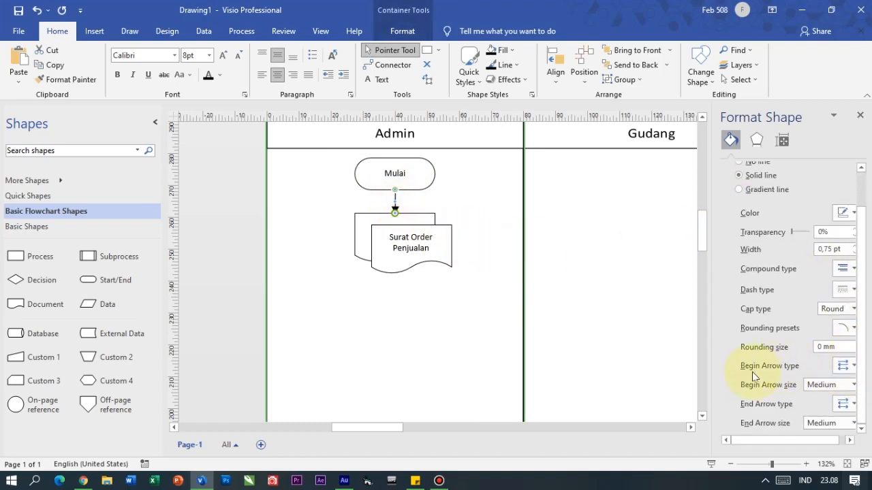
left_click(848, 367)
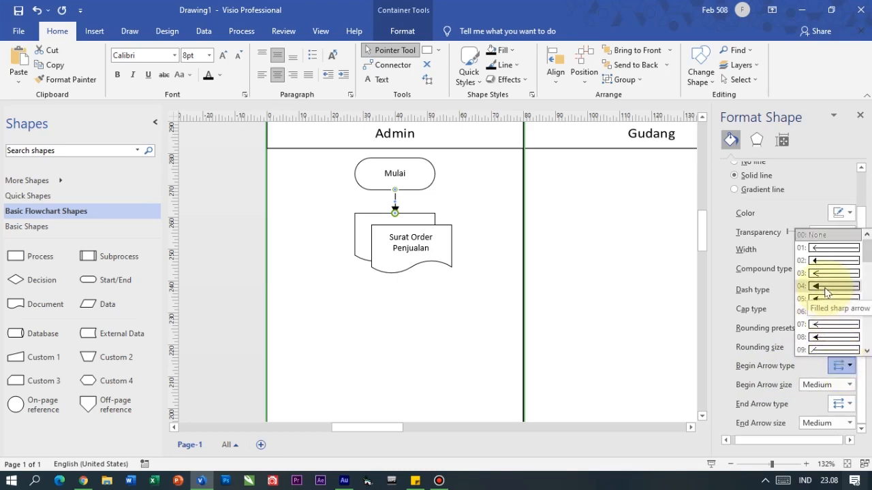
left_click(826, 286)
left_click(844, 406)
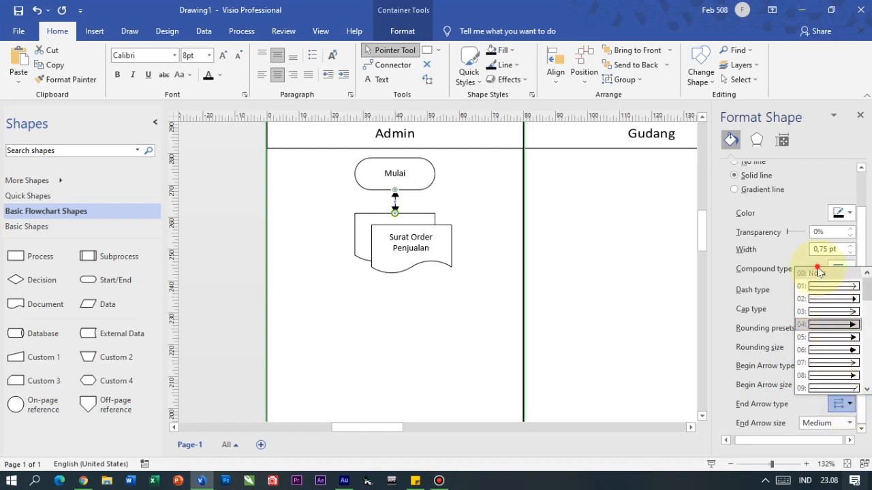
left_click(817, 269)
left_click(613, 228)
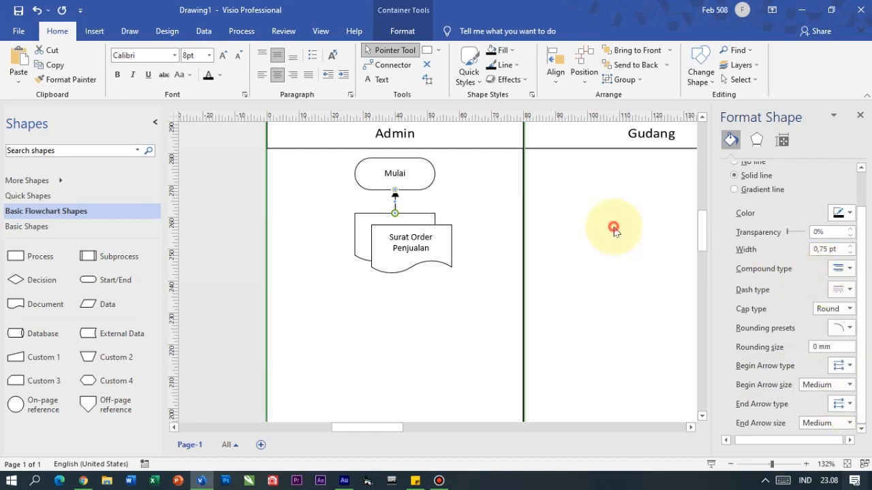
Step: Point the Mulai connector back down with begin arrow None and end arrow type 04, and close the shape formatting options
left_click(400, 199)
scroll(827, 341, "down", 2)
left_click(837, 366)
left_click(815, 234)
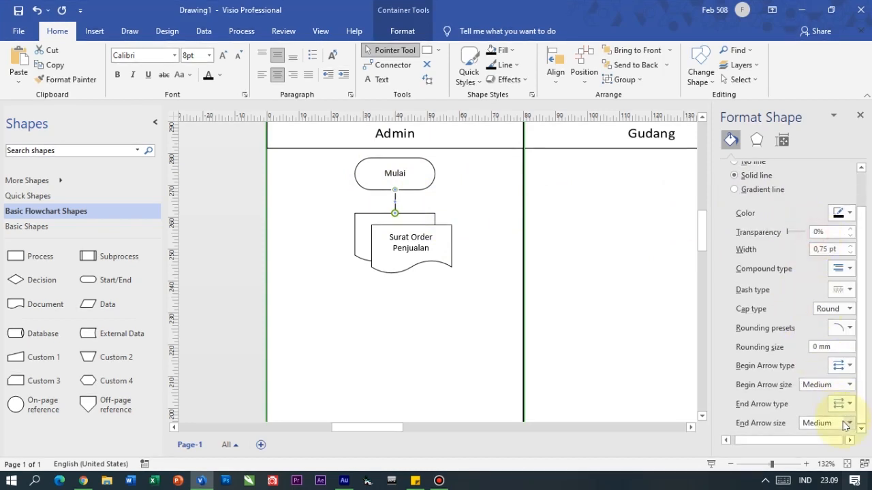
left_click(839, 403)
left_click(834, 327)
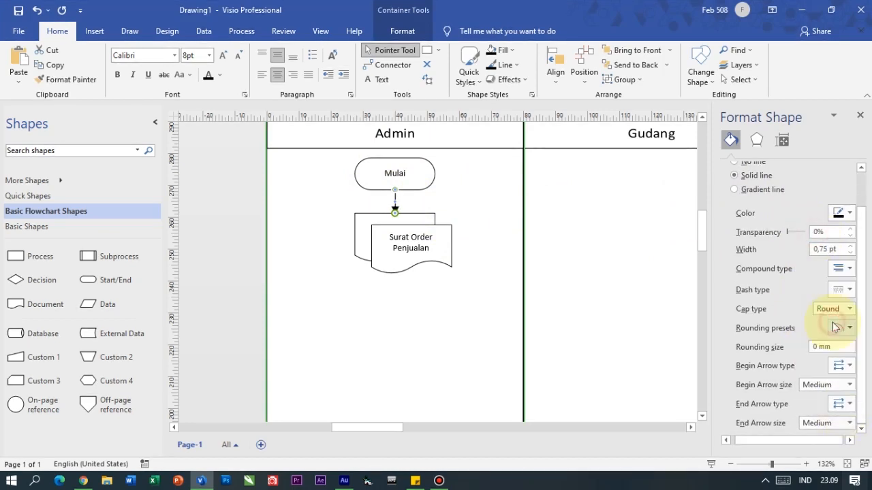
left_click(859, 116)
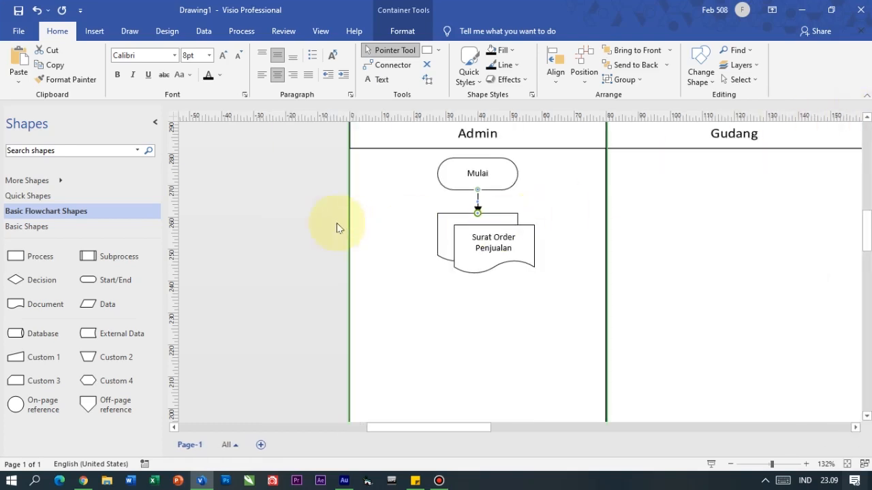
left_click(311, 224)
Step: Place a Custom 2 trapezoid below the stacked documents in the Admin column and label it "Buat Nota Penjualan"
scroll(569, 297, "down", 1)
scroll(565, 295, "up", 3)
scroll(560, 307, "down", 2)
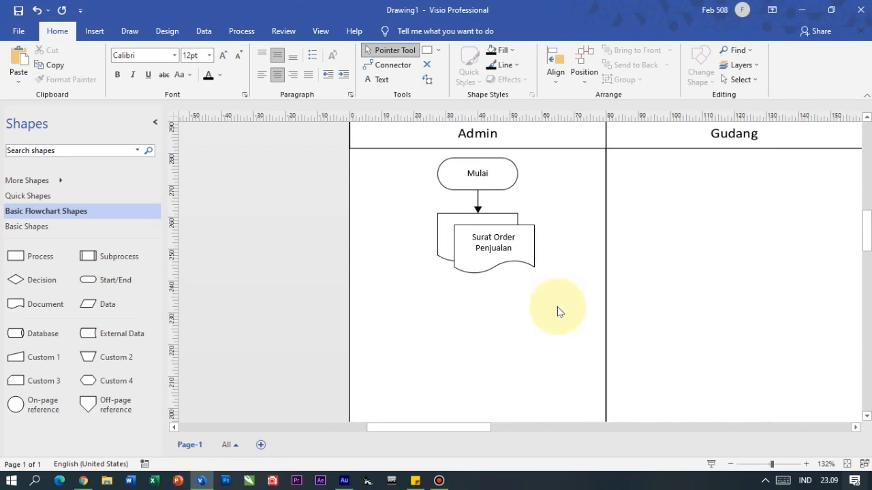
scroll(557, 311, "down", 2)
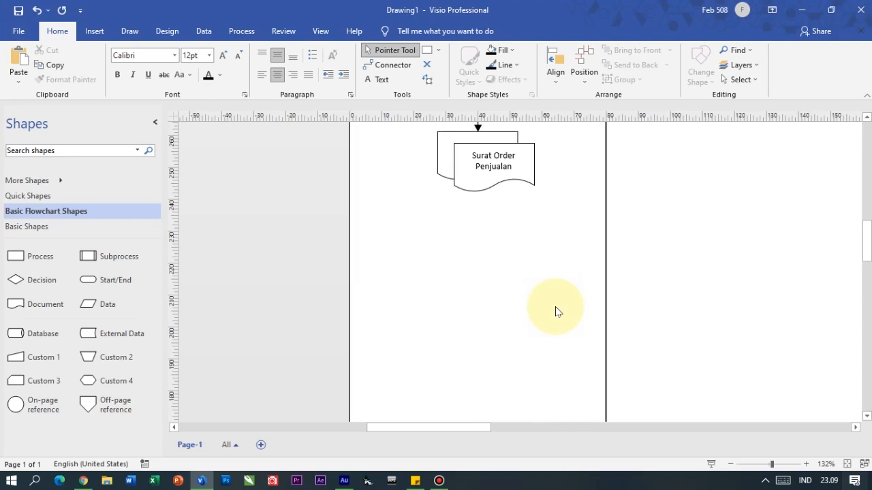
scroll(556, 311, "up", 2)
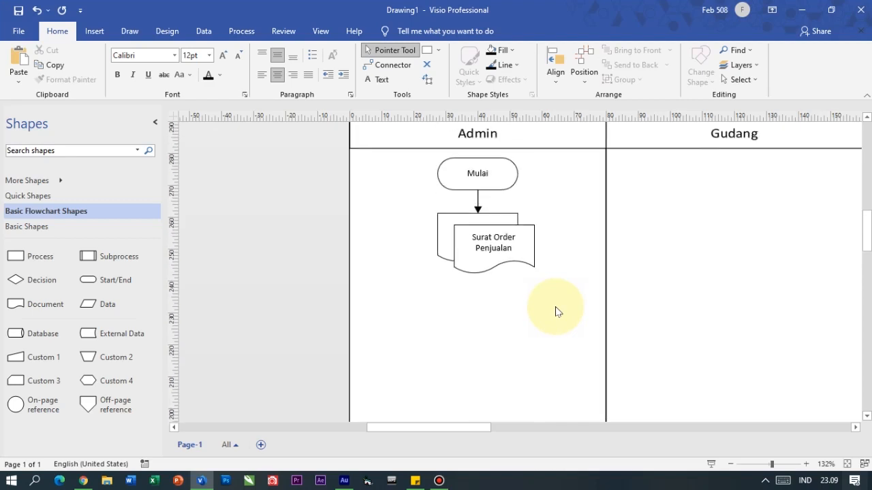
scroll(553, 311, "down", 3)
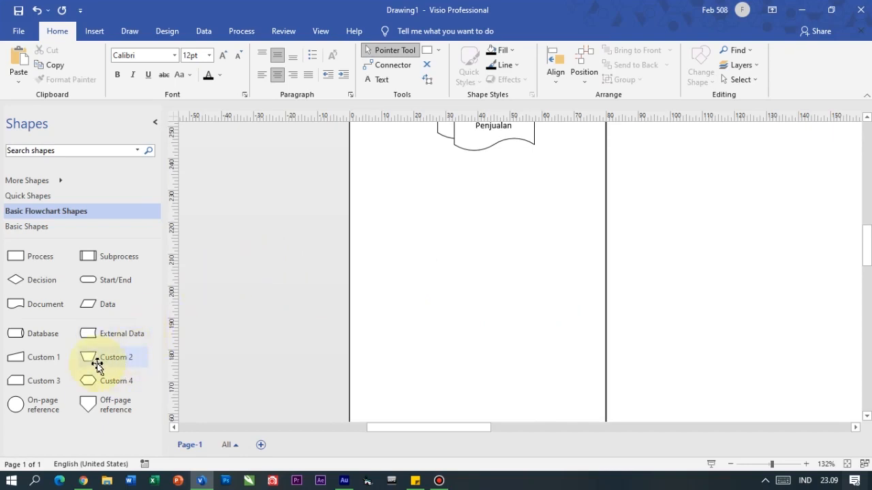
left_click_drag(96, 362, 482, 225)
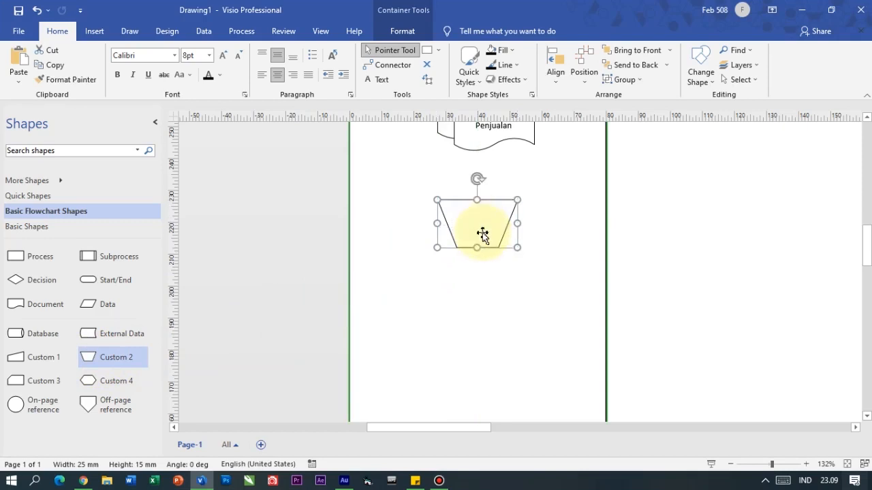
double_click(475, 222)
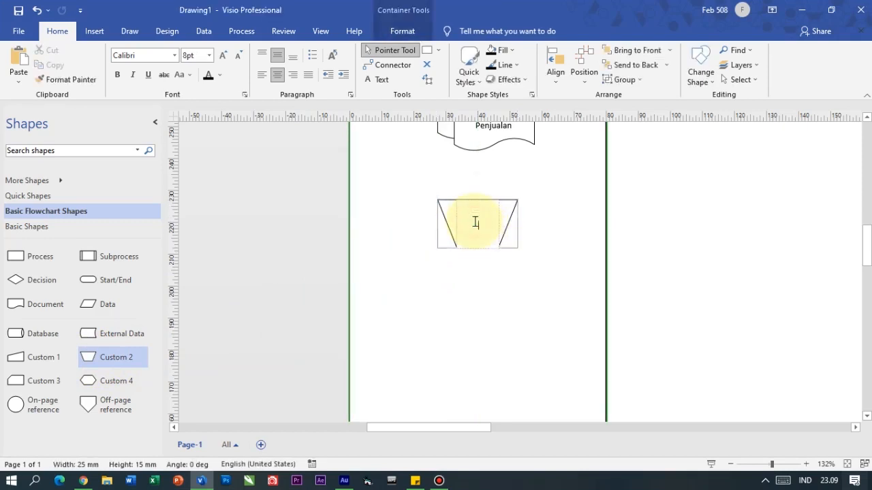
type("B")
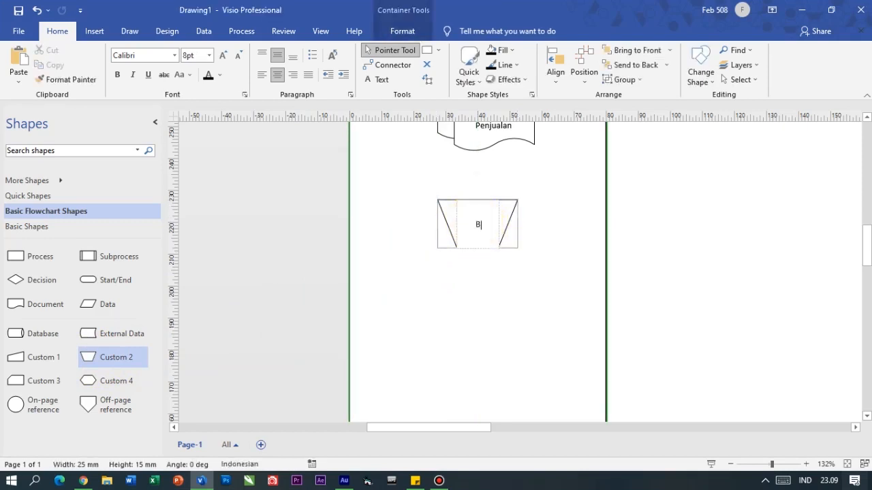
type("uat Nota ")
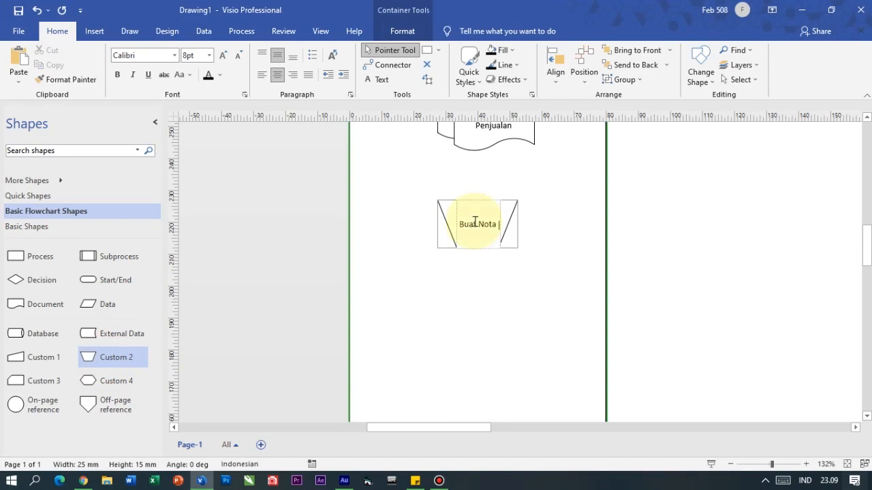
type("Penjualan")
left_click(257, 235)
Step: Connect the bottom of the front document to the top of the Buat Nota Penjualan trapezoid, aligning the trapezoid directly beneath that document
scroll(453, 261, "up", 3)
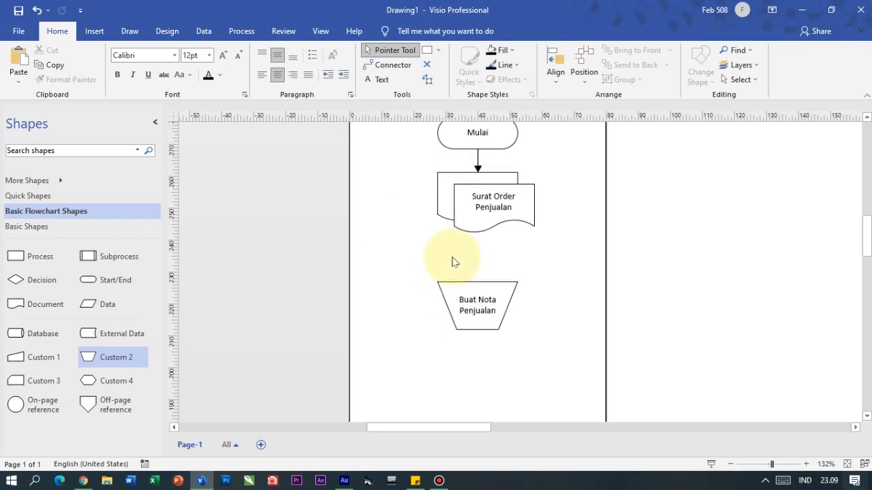
left_click(389, 64)
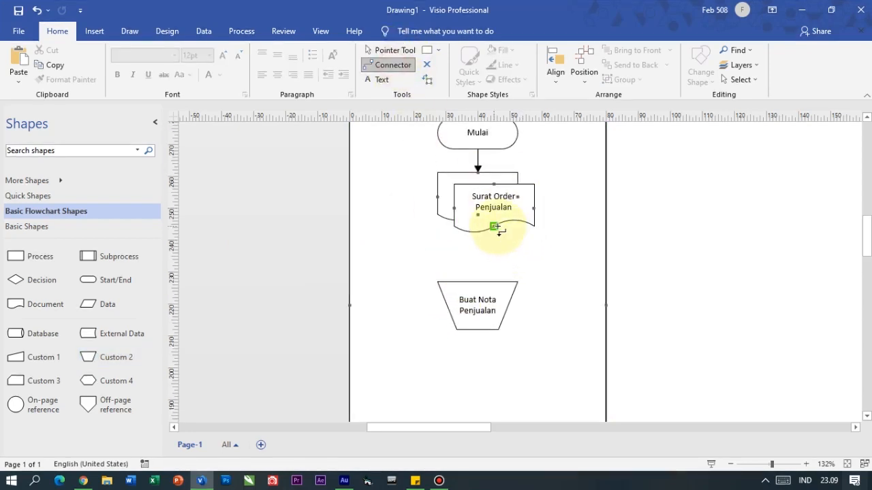
left_click_drag(493, 227, 498, 298)
left_click(389, 49)
left_click(517, 249)
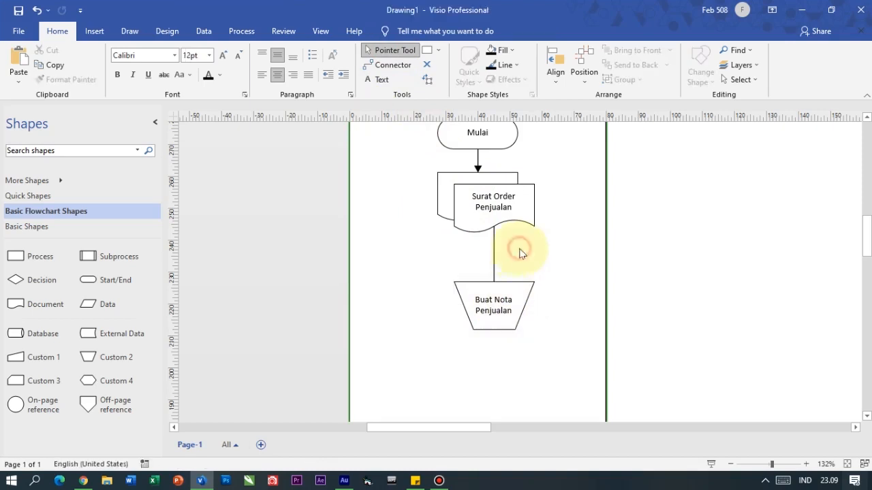
Step: Add a filled end arrowhead to the connector leading into Buat Nota Penjualan and close the shape formatting options
right_click(493, 249)
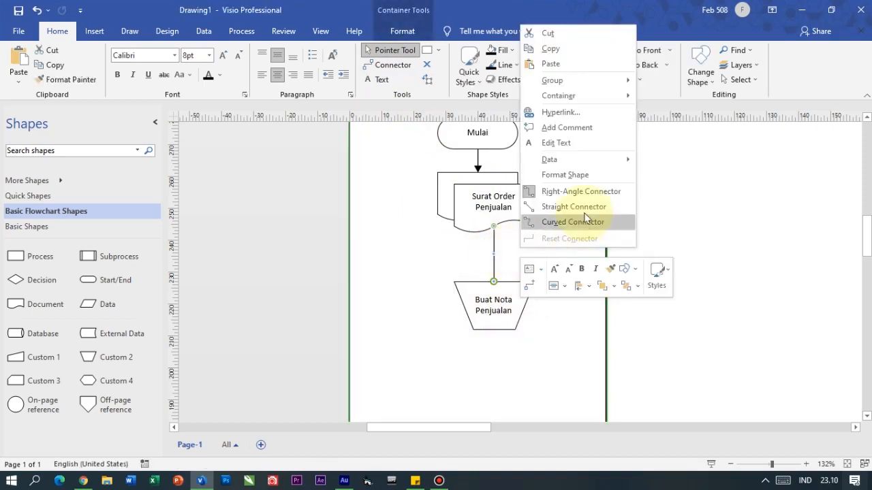
left_click(578, 175)
scroll(752, 367, "down", 2)
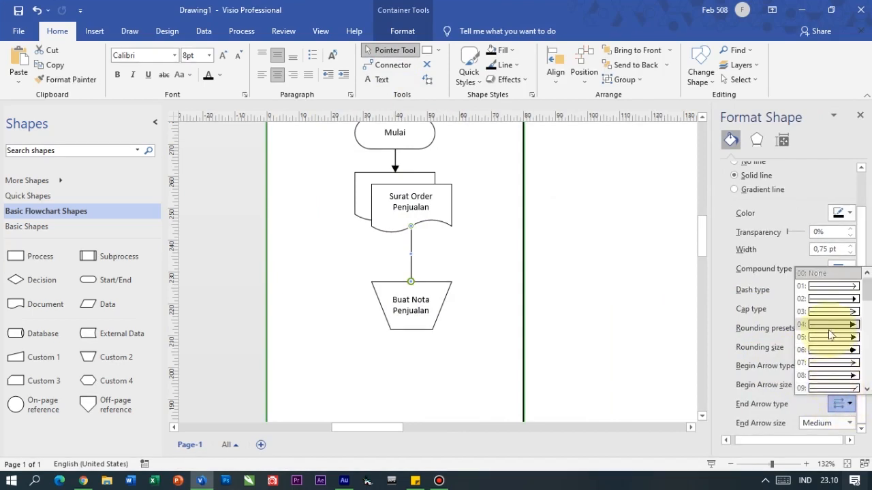
left_click(834, 375)
left_click(860, 120)
Step: Place a Document shape in the Admin column, centred below the Buat Nota Penjualan trapezoid
scroll(548, 323, "down", 3)
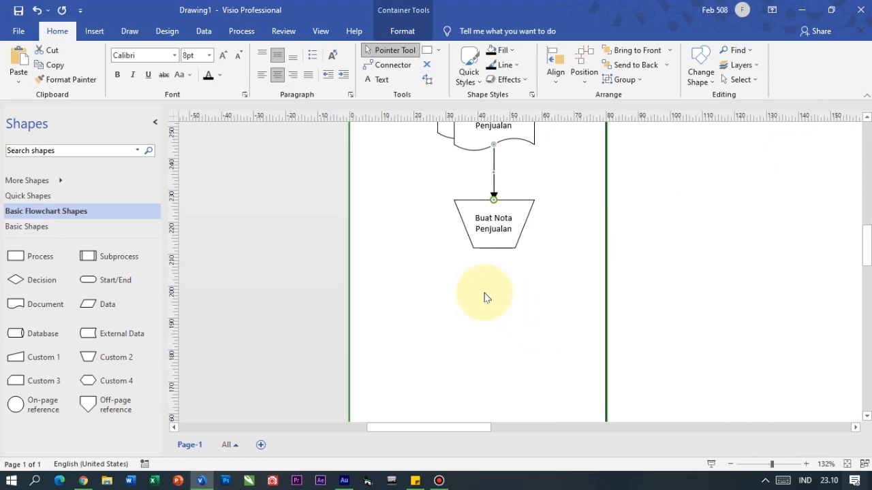
scroll(485, 297, "down", 3)
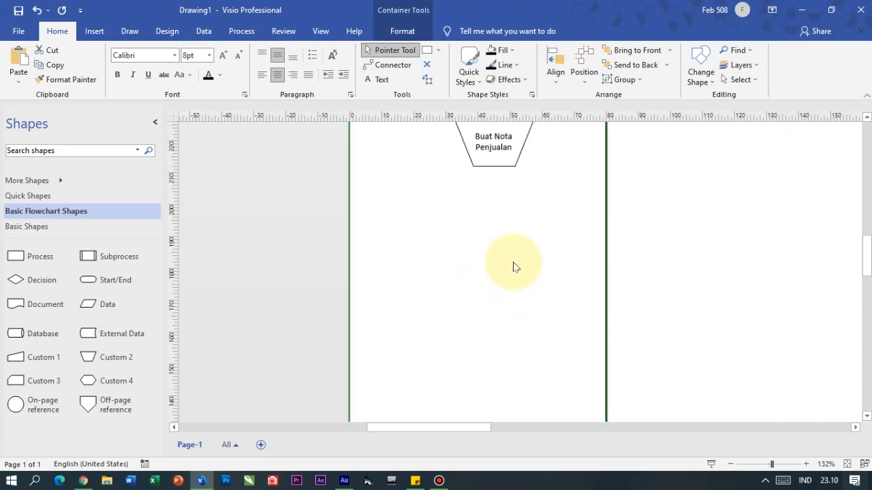
scroll(221, 321, "down", 2)
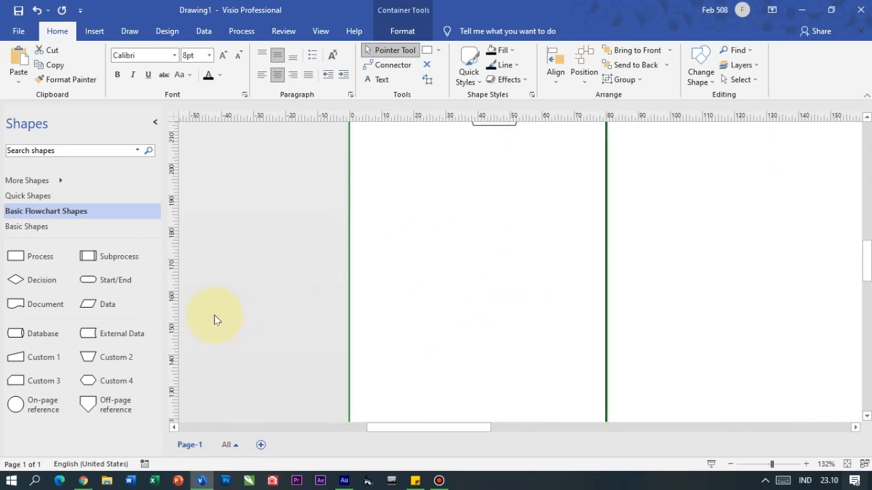
scroll(213, 320, "up", 3)
left_click(30, 305)
left_click_drag(30, 306, 486, 288)
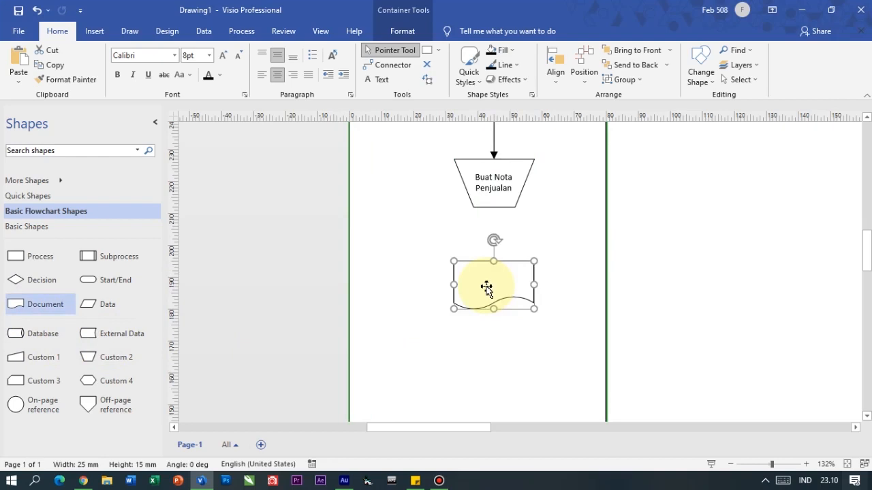
Step: Duplicate the Document shape below Buat Nota Penjualan and arrange the two as an offset stack, with the copy in front
scroll(486, 288, "down", 3)
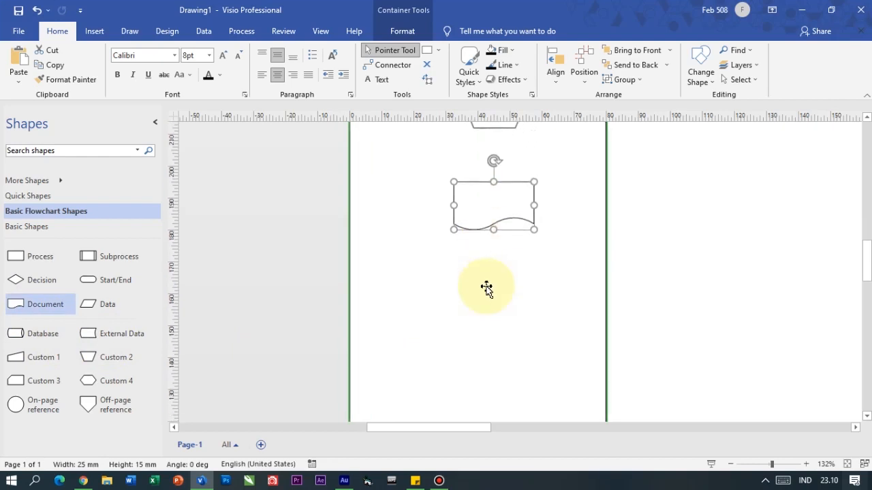
scroll(486, 287, "up", 3)
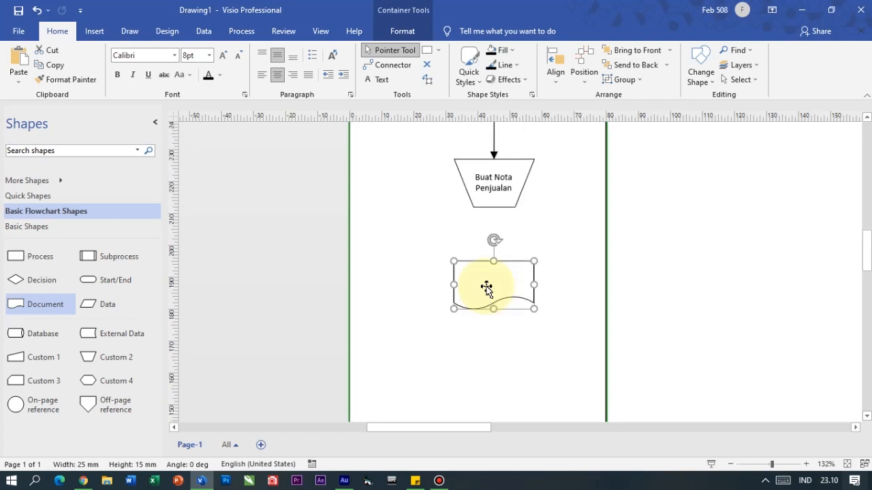
scroll(486, 288, "down", 1)
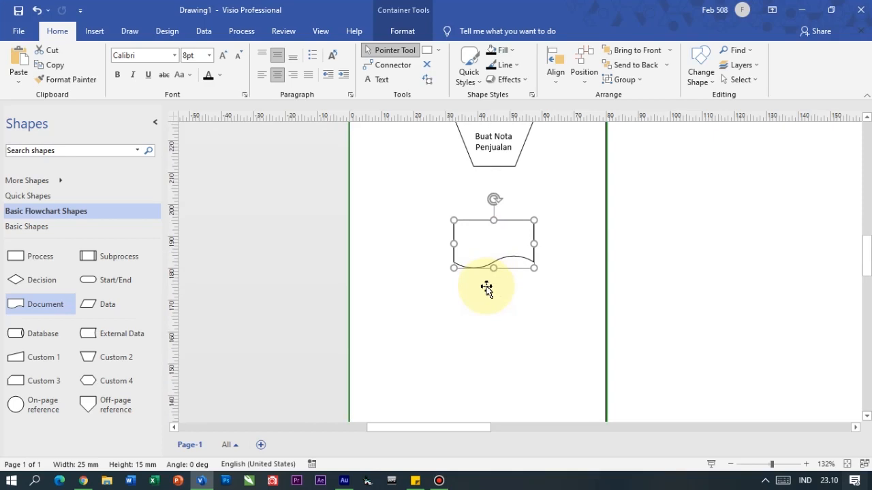
double_click(480, 247)
left_click(413, 250)
left_click(473, 240)
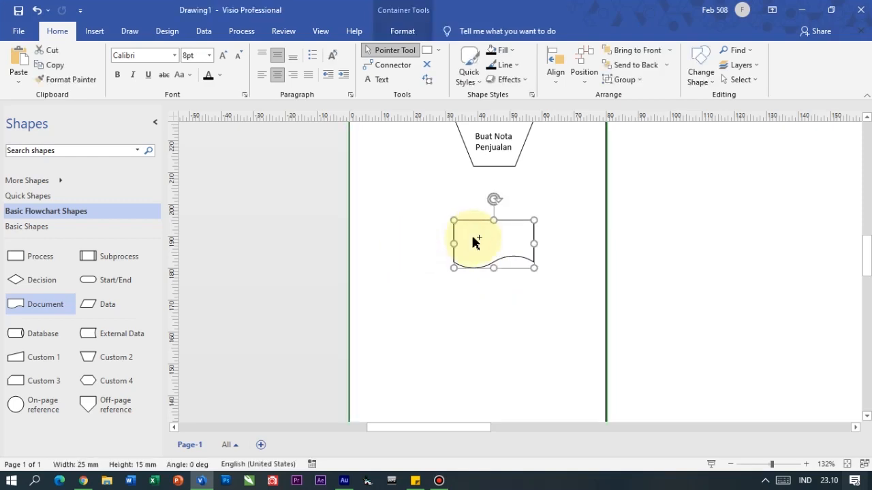
key("ctrl+d")
left_click_drag(481, 248, 453, 228)
left_click_drag(530, 282, 484, 235)
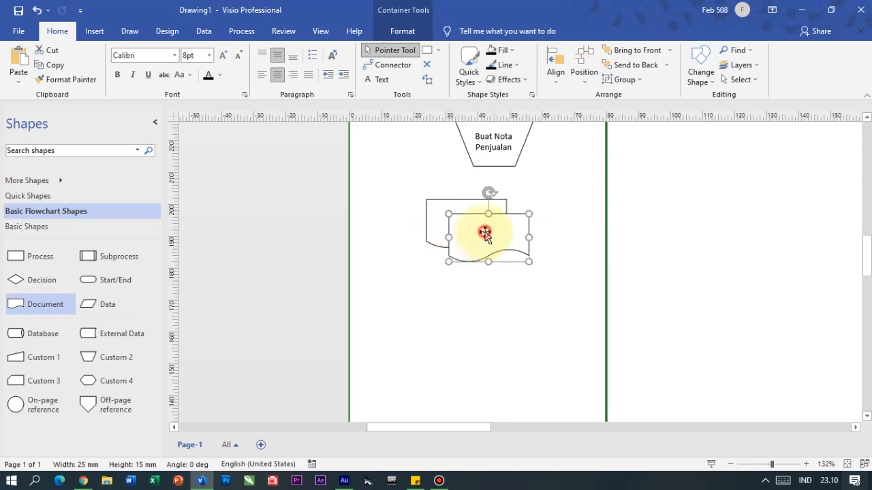
Step: Label the front document of the new stack "Nota Penjualan"
double_click(485, 235)
type("Nota Penjualan")
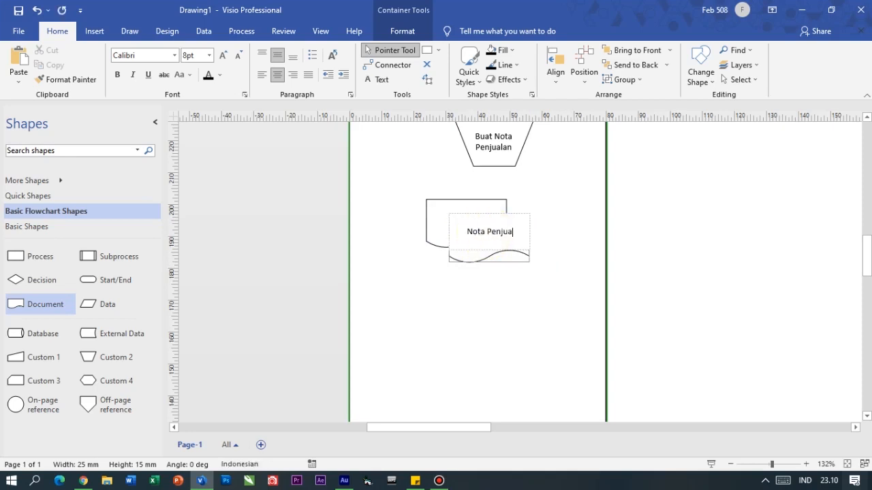
left_click(244, 259)
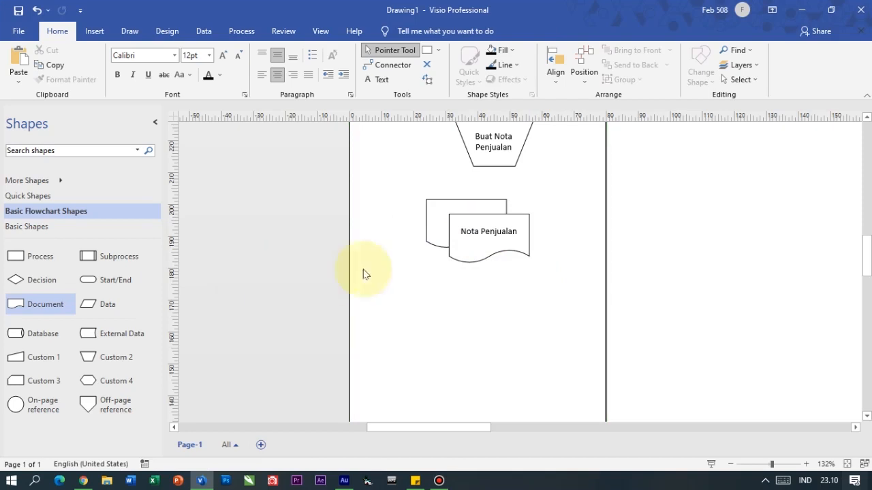
Step: Connect the bottom of the Buat Nota Penjualan trapezoid to the top of the back document in the Nota Penjualan stack
scroll(449, 259, "down", 1)
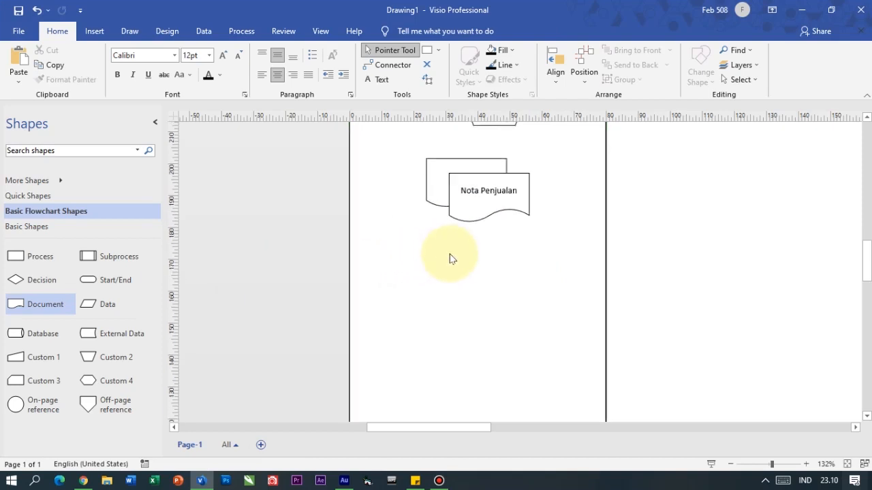
scroll(448, 258, "down", 1)
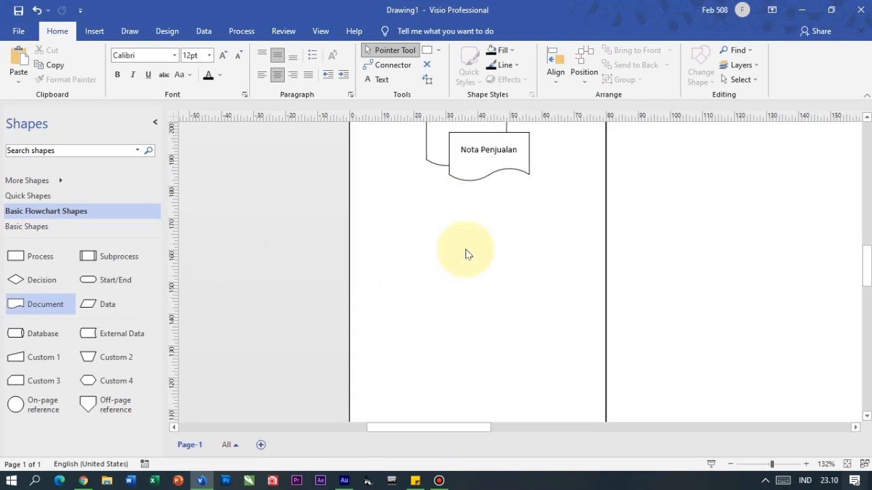
scroll(467, 249, "down", 1)
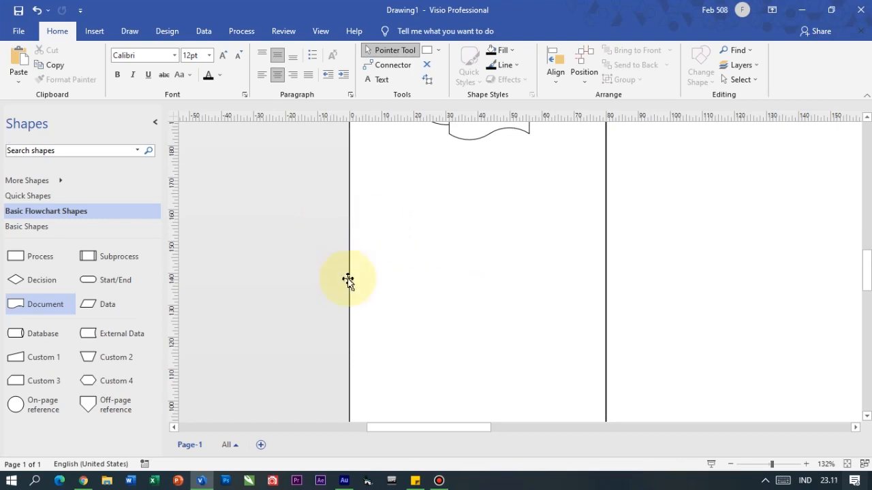
scroll(368, 257, "up", 3)
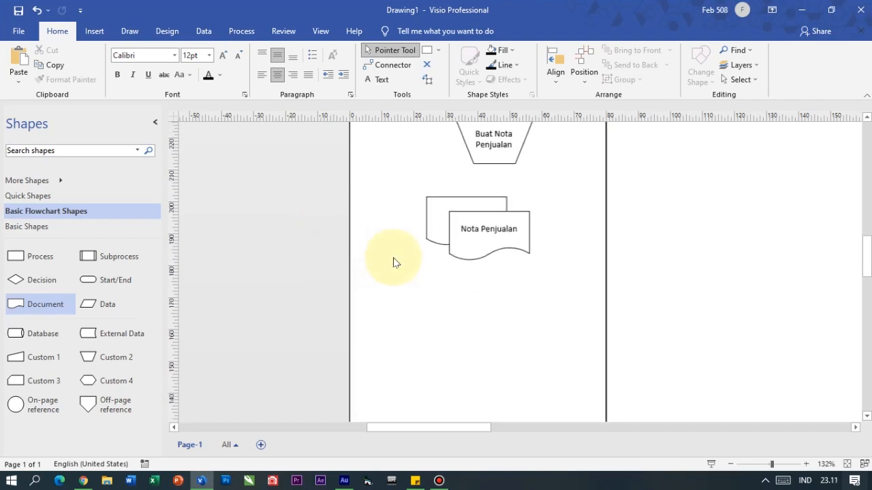
scroll(397, 261, "up", 1)
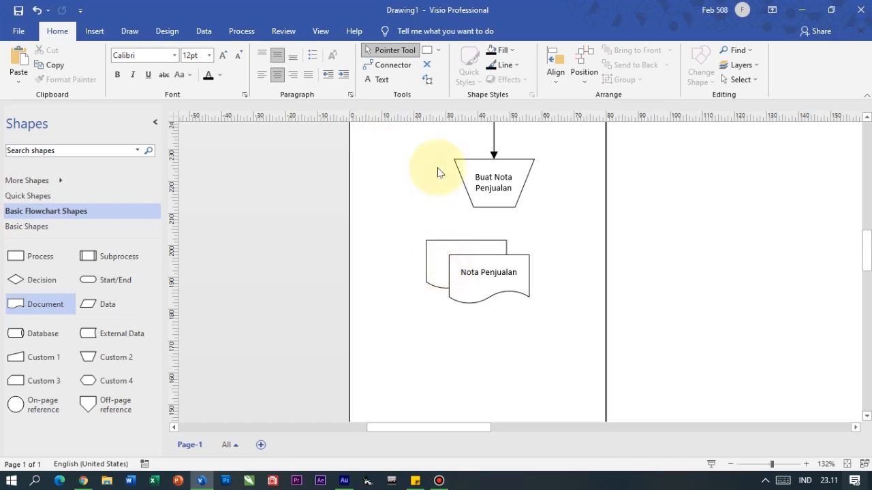
left_click(382, 65)
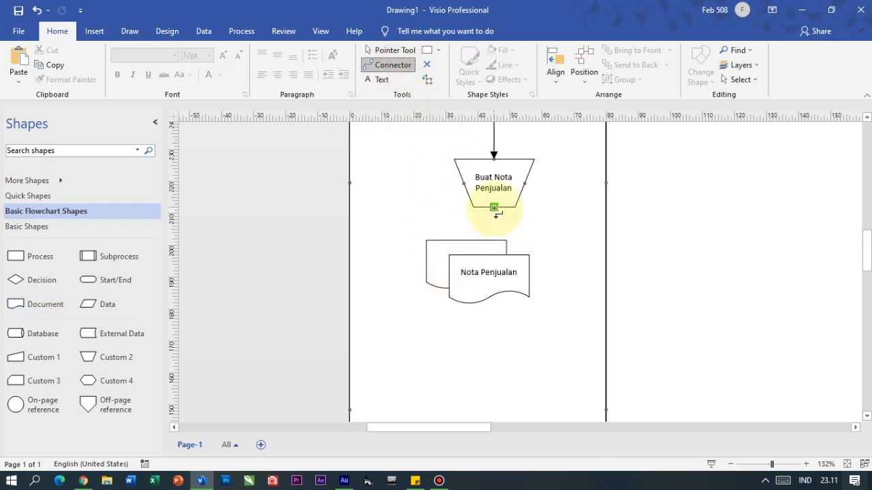
left_click_drag(494, 208, 495, 240)
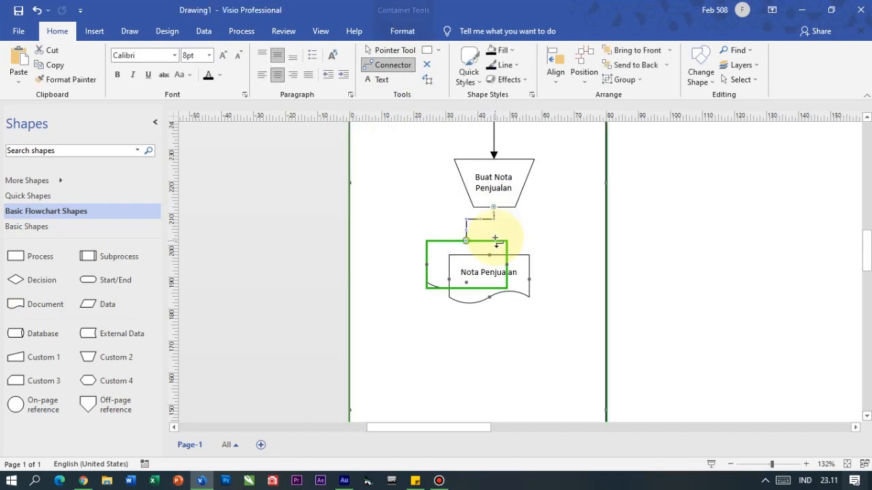
left_click(391, 50)
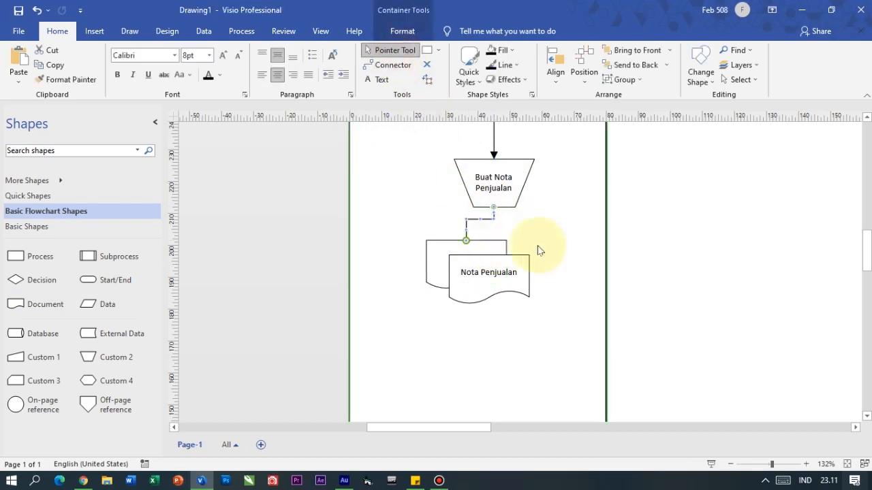
Step: Give the connector from Buat Nota Penjualan to the document stack the filled end arrow type 04 and close the shape formatting options
right_click(488, 220)
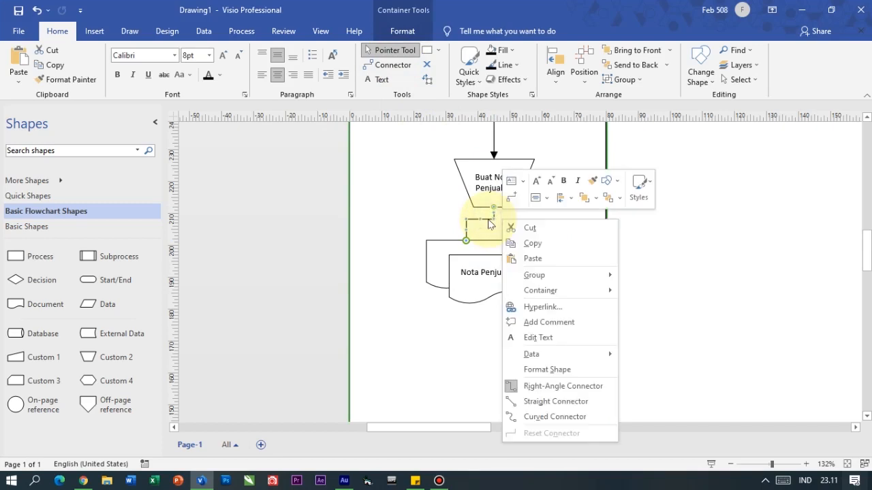
left_click(547, 370)
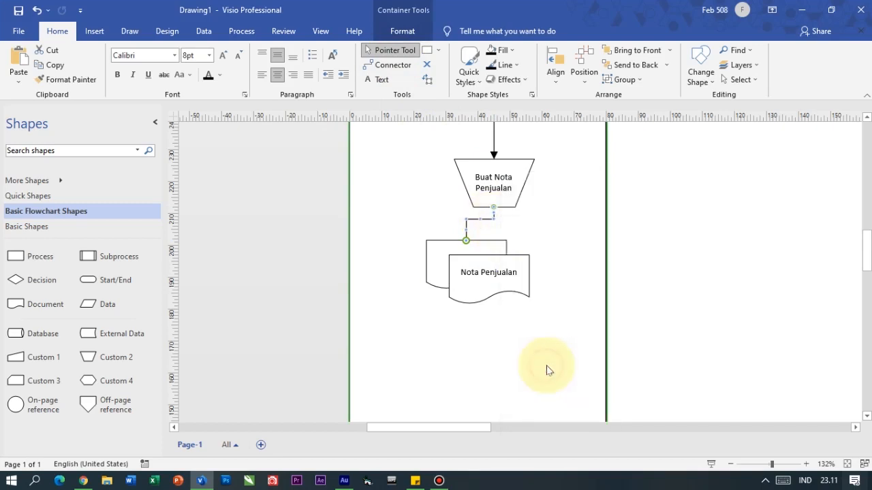
scroll(777, 364, "down", 2)
left_click(841, 404)
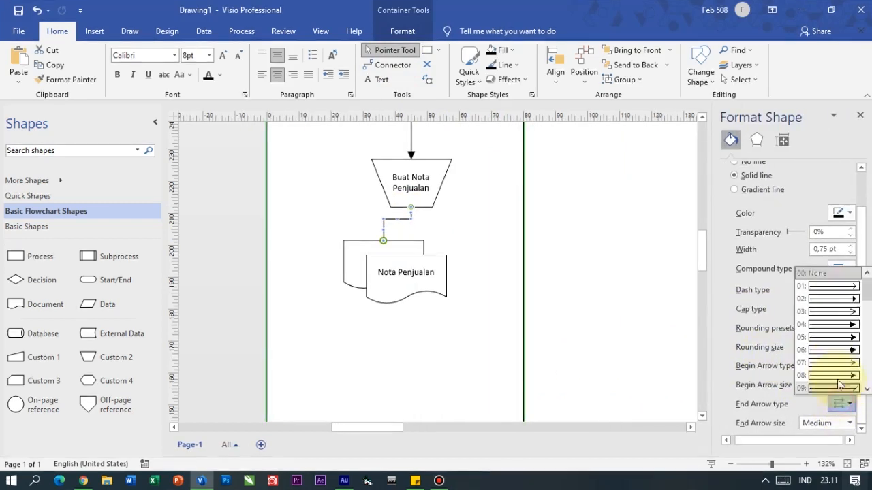
left_click(824, 322)
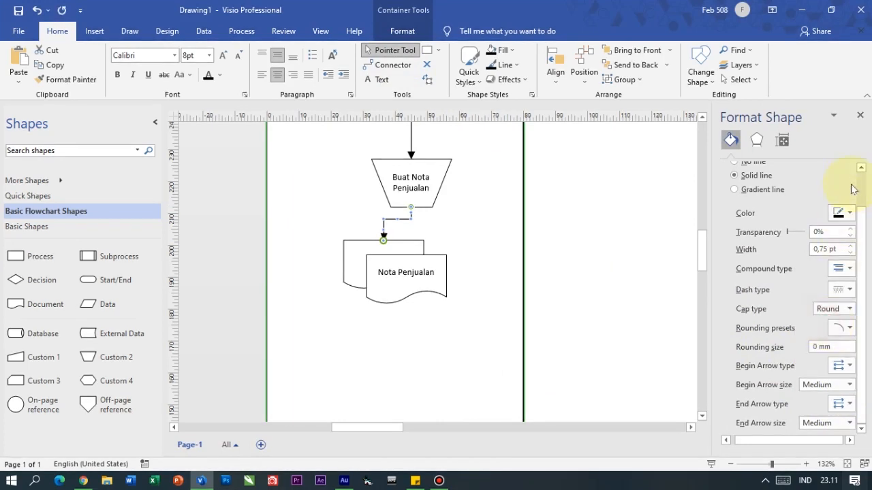
left_click(859, 115)
left_click(294, 256)
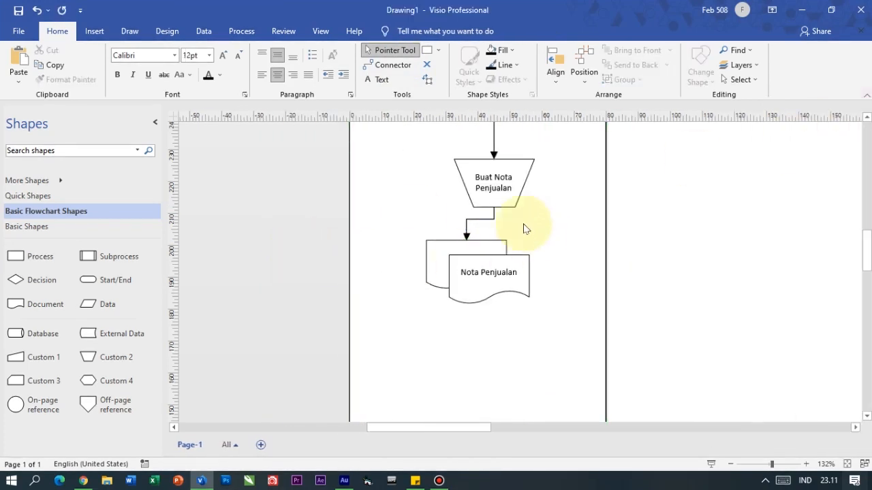
Step: Place a Custom 1 shape in the Admin column, centred below the Nota Penjualan document, and label it "Input Nota Penjualan"
scroll(499, 242, "up", 2)
scroll(500, 242, "down", 3)
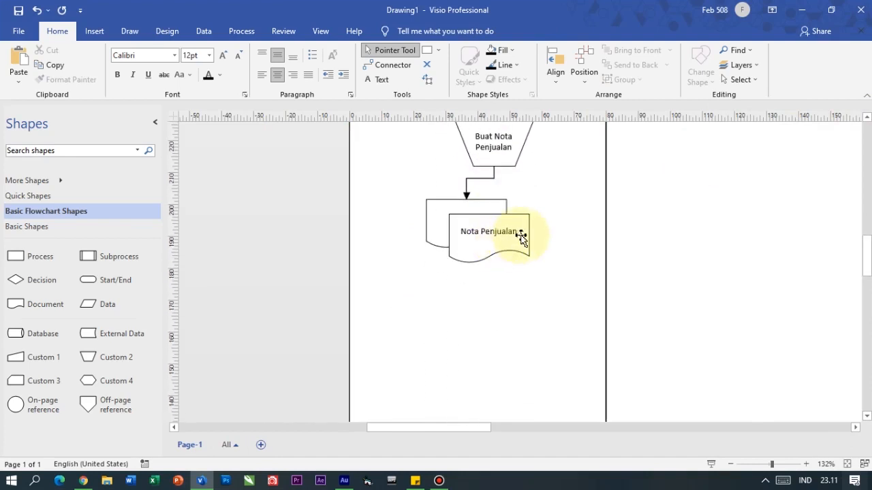
scroll(521, 238, "down", 3)
scroll(522, 243, "up", 1)
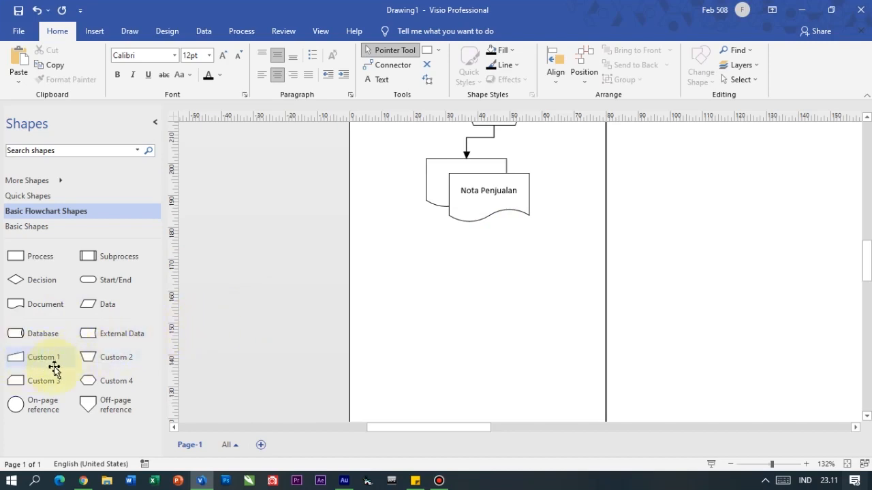
left_click_drag(17, 361, 492, 282)
left_click(272, 275)
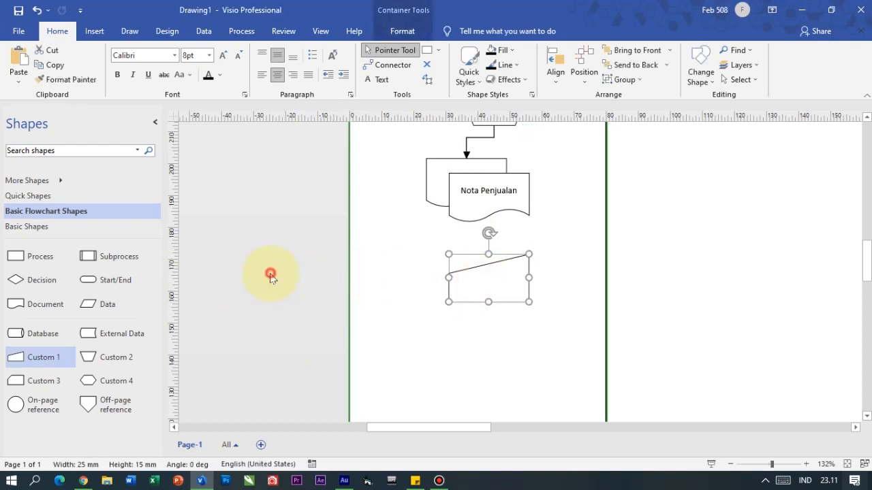
scroll(477, 278, "down", 1)
double_click(495, 241)
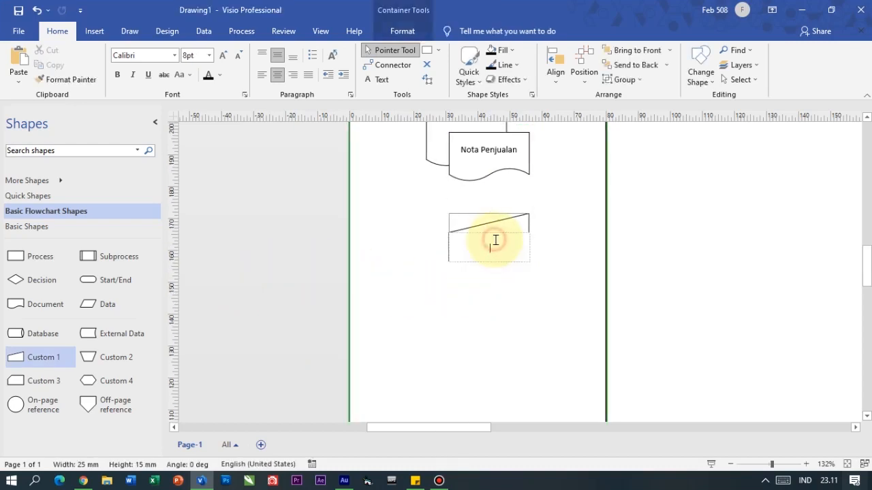
type("In")
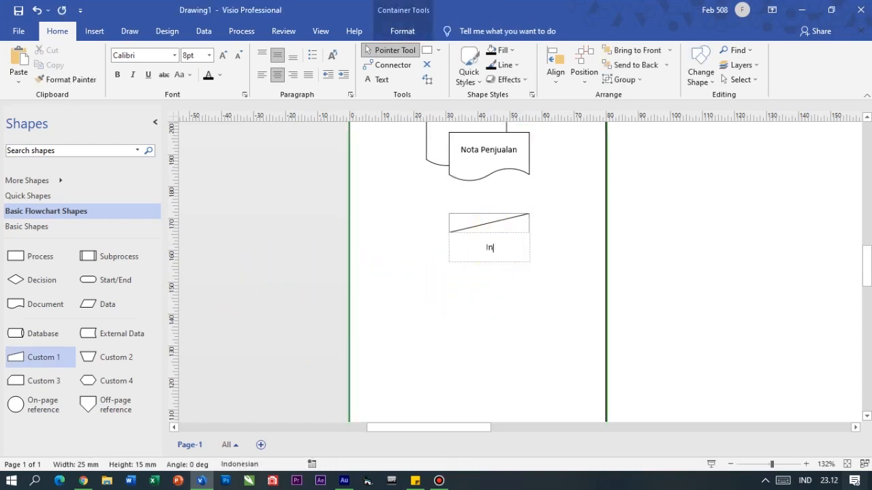
type("put Nota Penjualan")
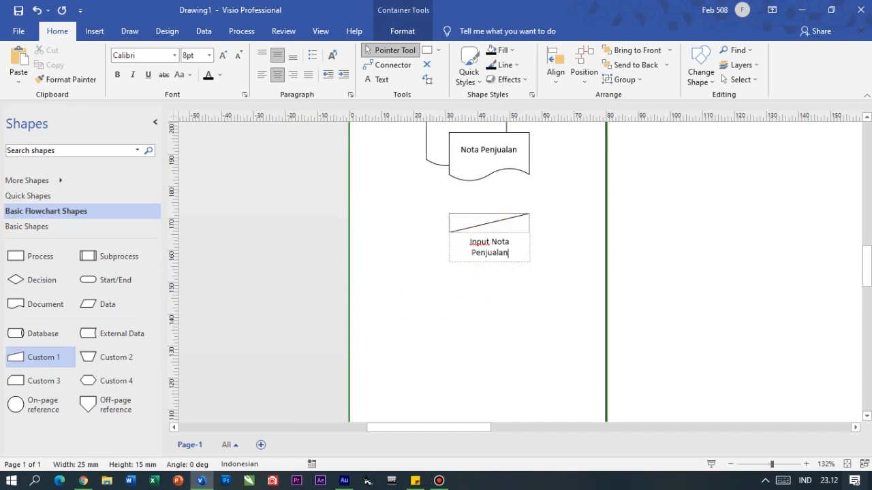
left_click(288, 249)
Step: Connect the bottom of the Nota Penjualan document to the top of the Input Nota Penjualan shape
scroll(511, 271, "down", 3)
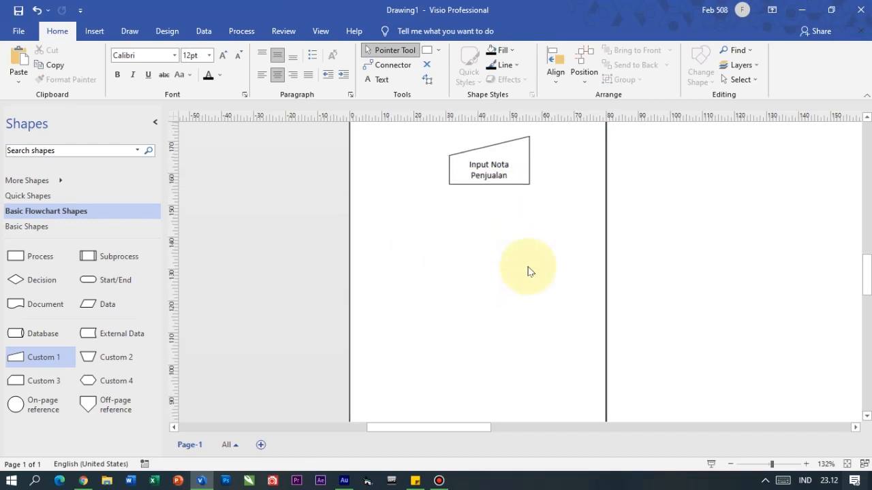
scroll(482, 236, "up", 3)
scroll(485, 183, "up", 4)
scroll(485, 180, "down", 1)
left_click(392, 65)
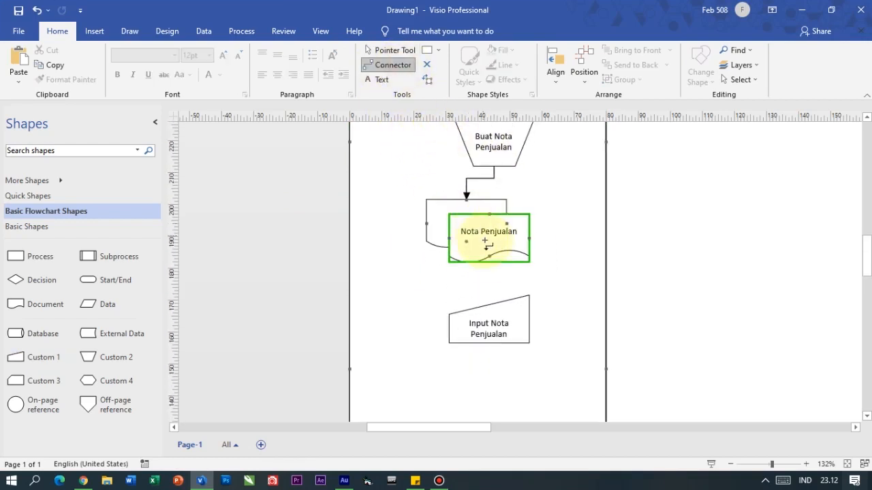
left_click_drag(489, 257, 489, 305)
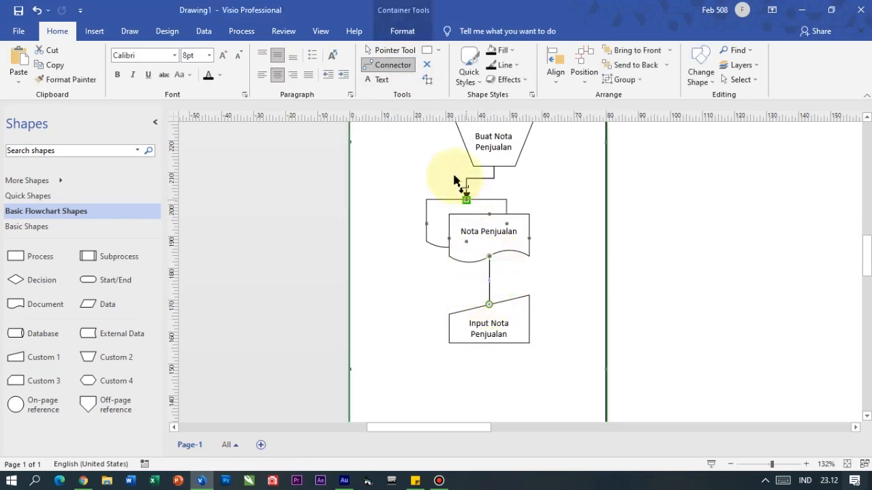
left_click(395, 51)
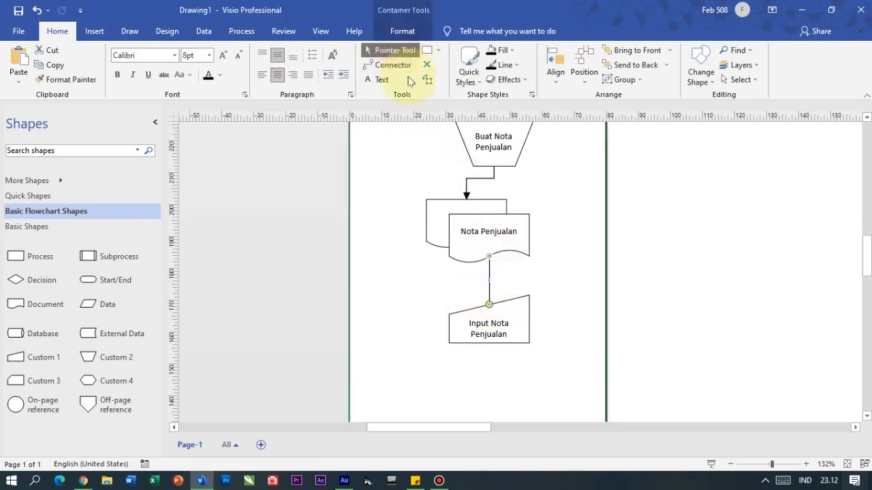
Step: Add a filled end arrowhead to the connector leading into Input Nota Penjualan and deselect it
right_click(493, 271)
left_click(560, 193)
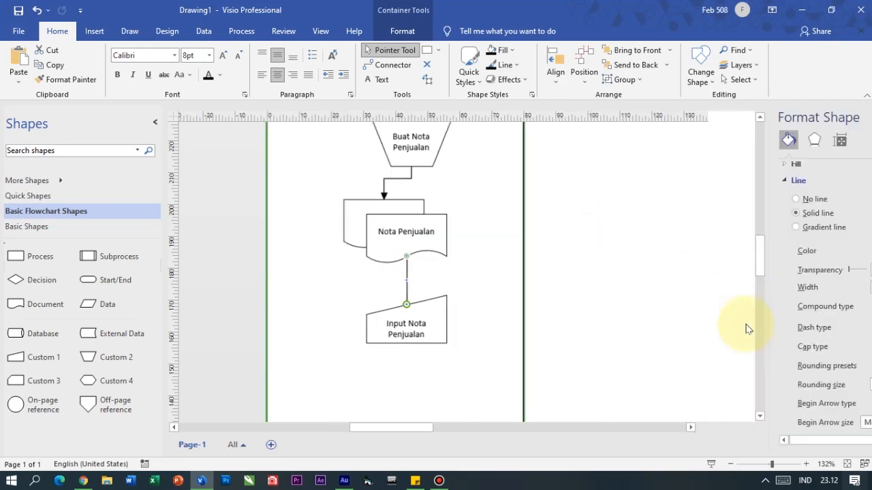
scroll(844, 408, "down", 1)
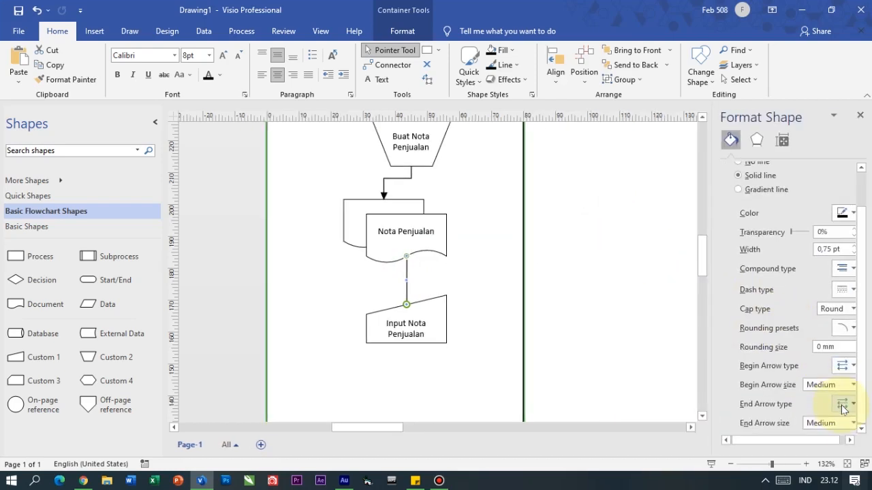
left_click(842, 403)
left_click(828, 325)
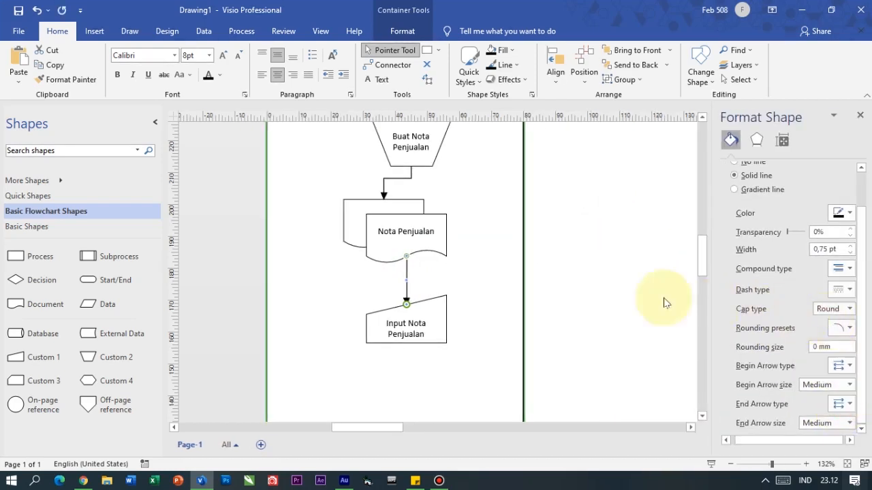
left_click(230, 255)
scroll(447, 323, "down", 2)
scroll(447, 323, "down", 2)
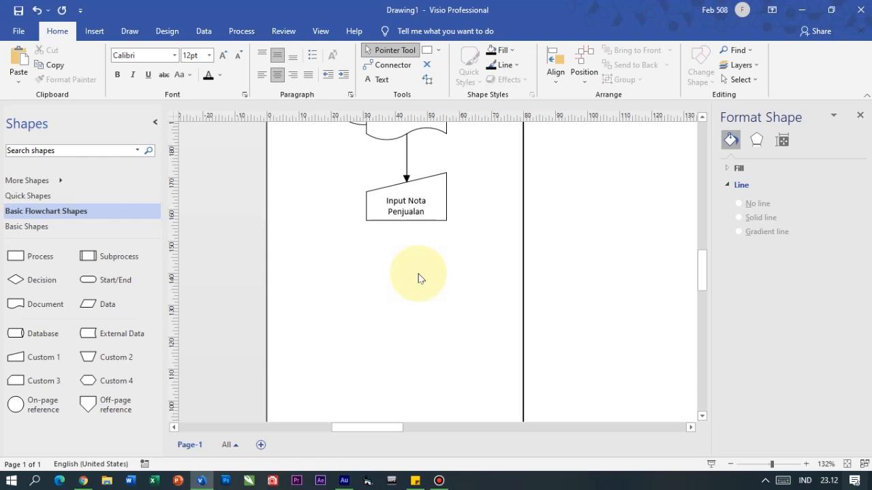
scroll(418, 274, "up", 3)
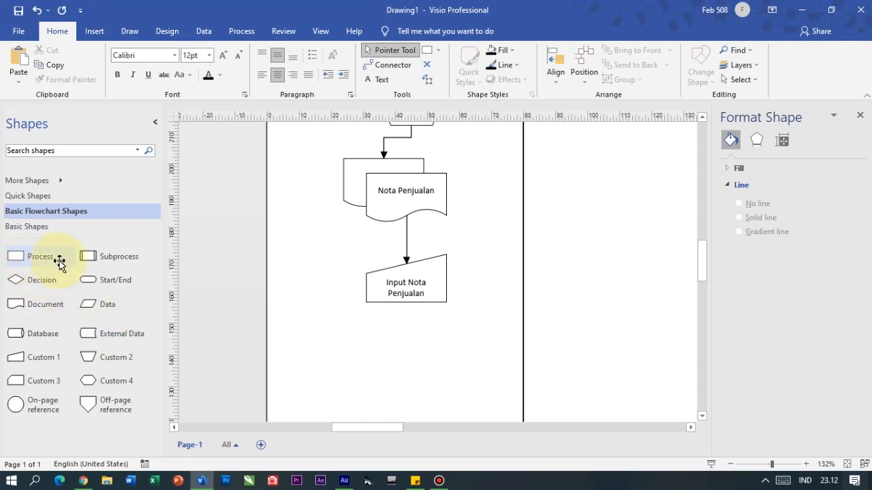
Step: Place a Process shape below Input Nota Penjualan in the Admin column, duplicate it, and arrange the two boxes side by side
left_click_drag(17, 256, 366, 342)
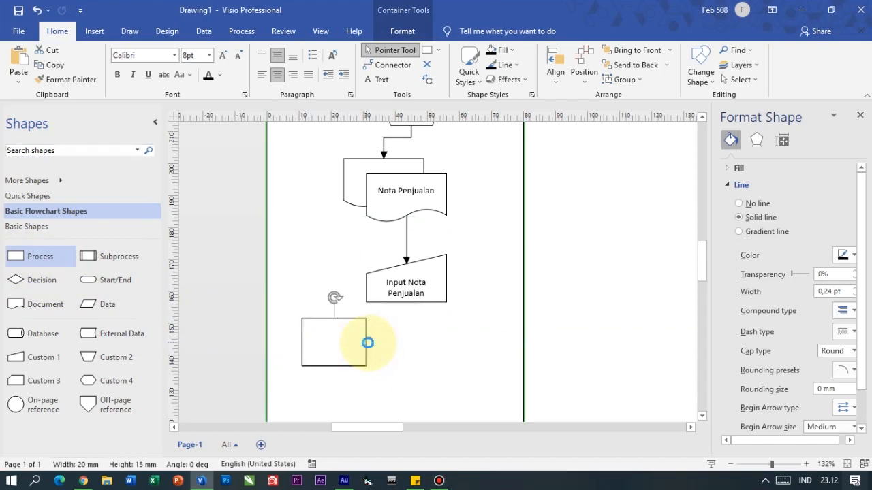
key("ctrl+d")
left_click_drag(362, 373, 450, 348)
scroll(413, 340, "down", 3)
left_click_drag(336, 271, 340, 287)
Step: Label the left Process box "Update" in italics
scroll(370, 295, "down", 2)
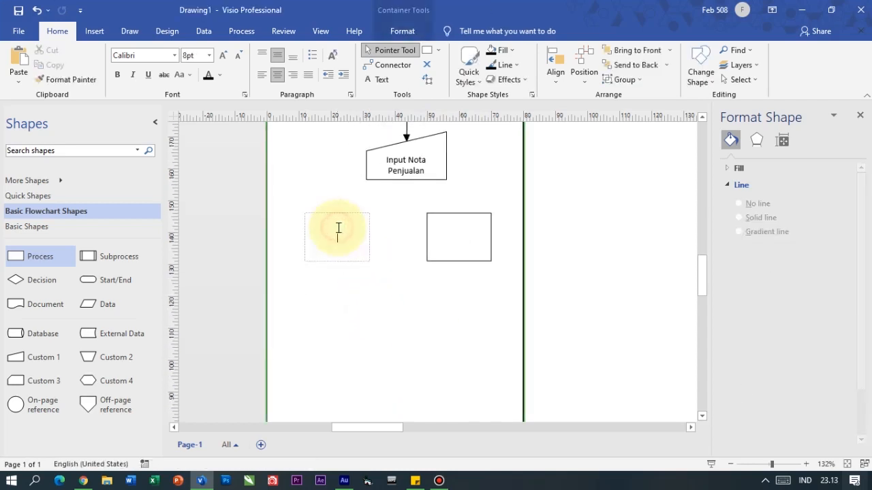
type("Update")
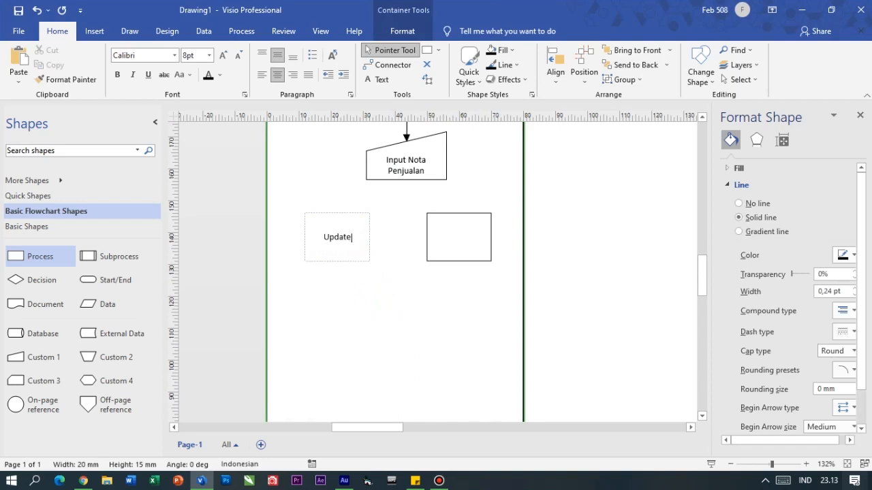
double_click(337, 229)
double_click(337, 229)
key("ctrl+i")
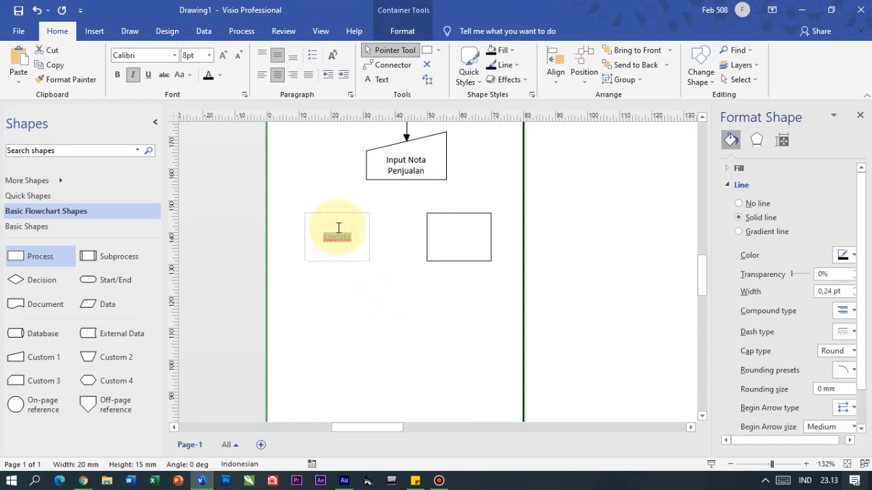
Step: Label the right Process box "Cetak Laporan" and deselect it
left_click(459, 246)
double_click(459, 246)
type("Cetak Laporan")
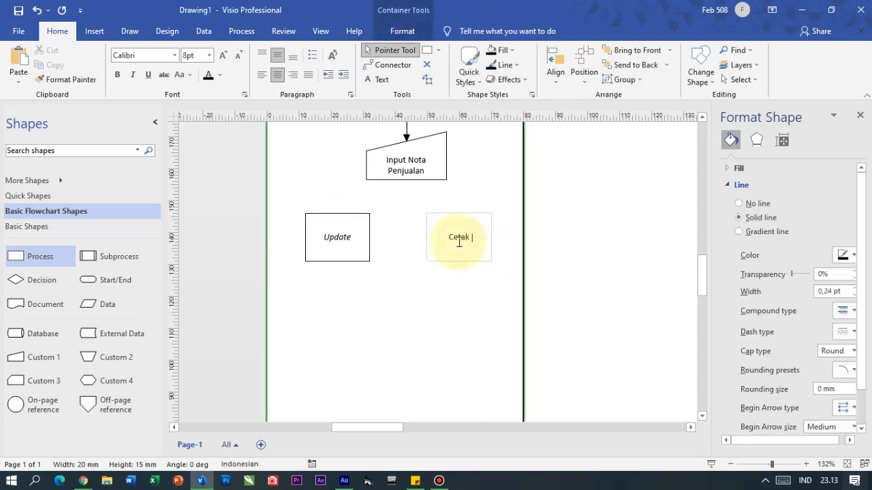
left_click(229, 273)
Step: Draw connectors from Input Nota Penjualan to the tops of the Update and Cetak Laporan boxes
scroll(306, 258, "up", 1)
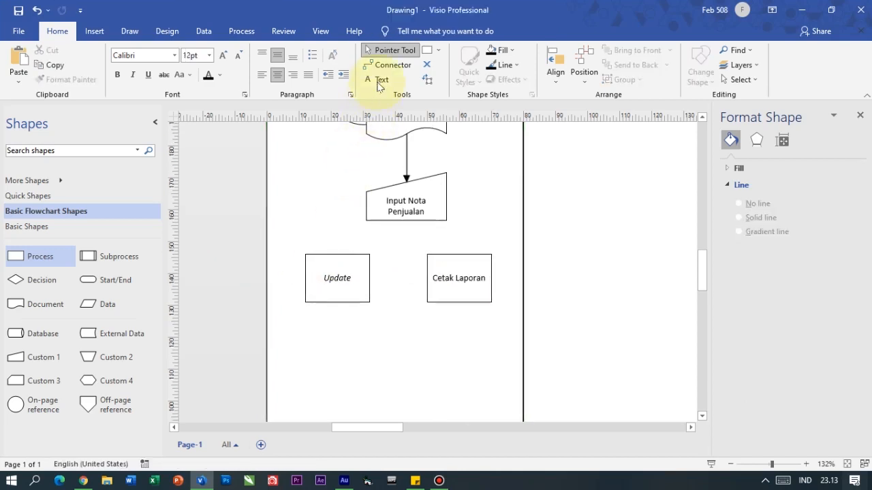
left_click(381, 65)
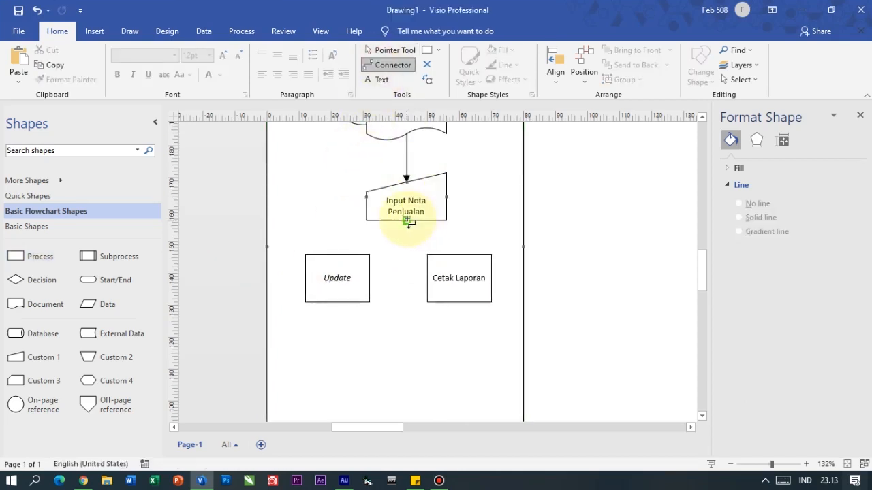
left_click_drag(408, 221, 337, 254)
left_click(413, 211)
left_click_drag(414, 211, 457, 256)
left_click(392, 55)
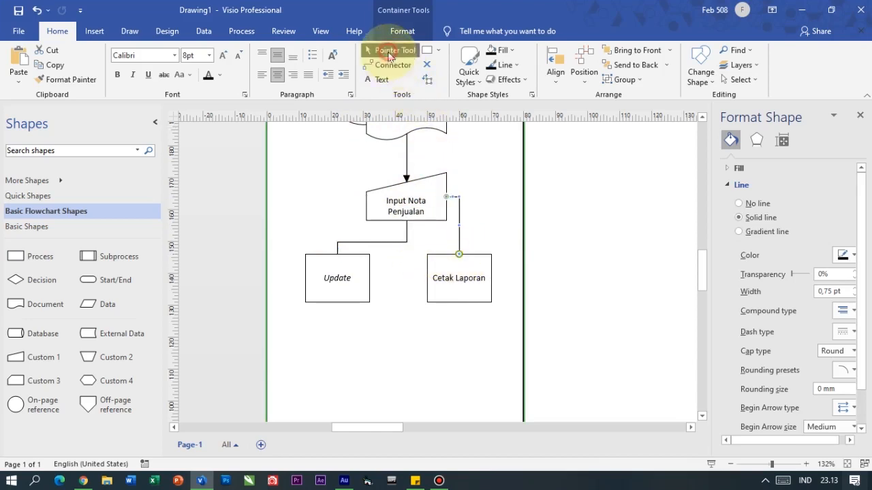
left_click(203, 256)
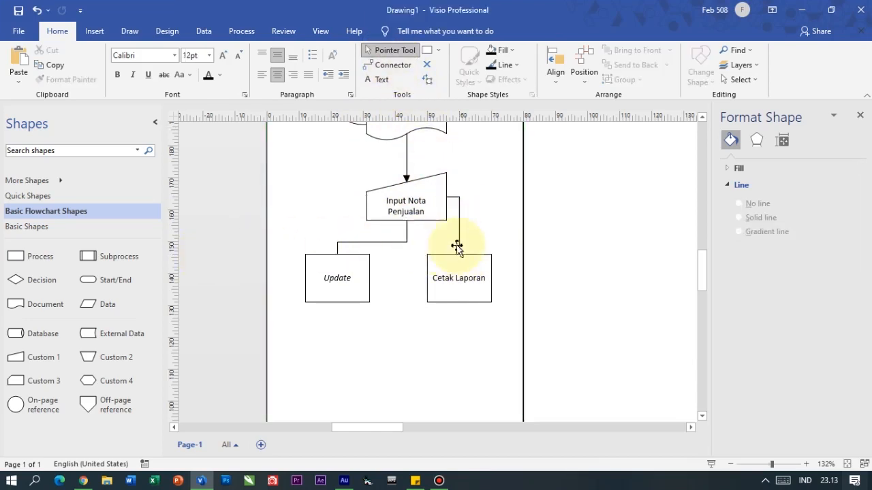
Step: Reattach the start of the Cetak Laporan connector to the bottom centre of Input Nota Penjualan and lower its horizontal segment
scroll(455, 239, "up", 4)
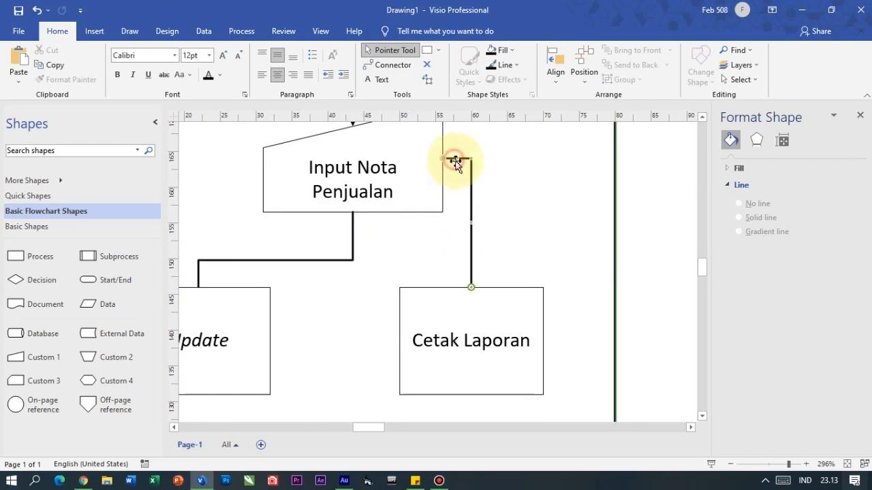
left_click(452, 161)
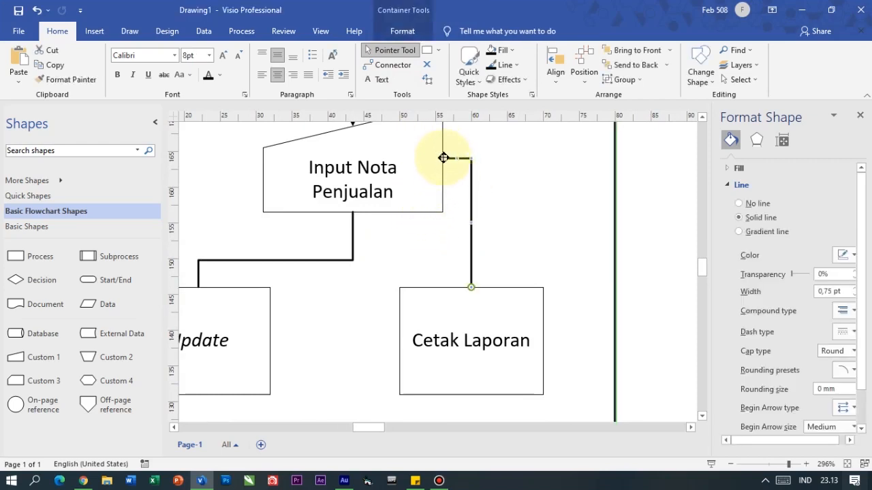
left_click_drag(442, 157, 352, 214)
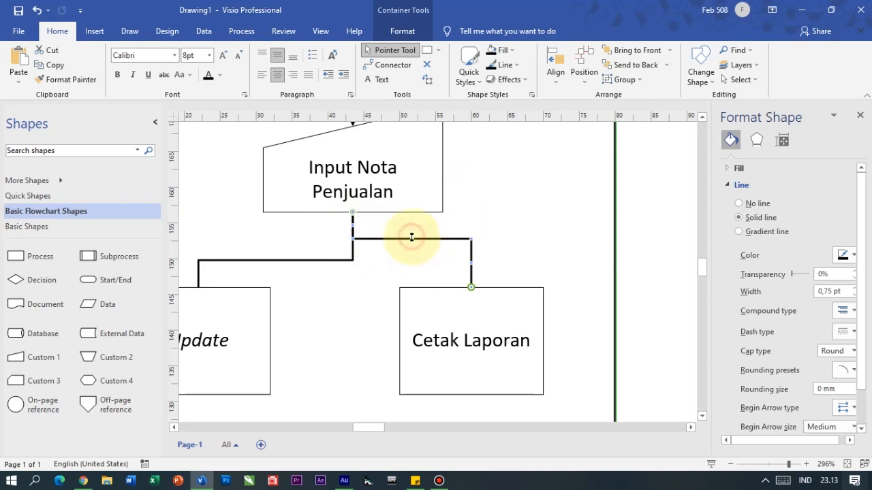
mouse_move(411, 244)
left_mouse_down()
mouse_move(408, 255)
mouse_move(399, 243)
left_mouse_up()
left_click(388, 258)
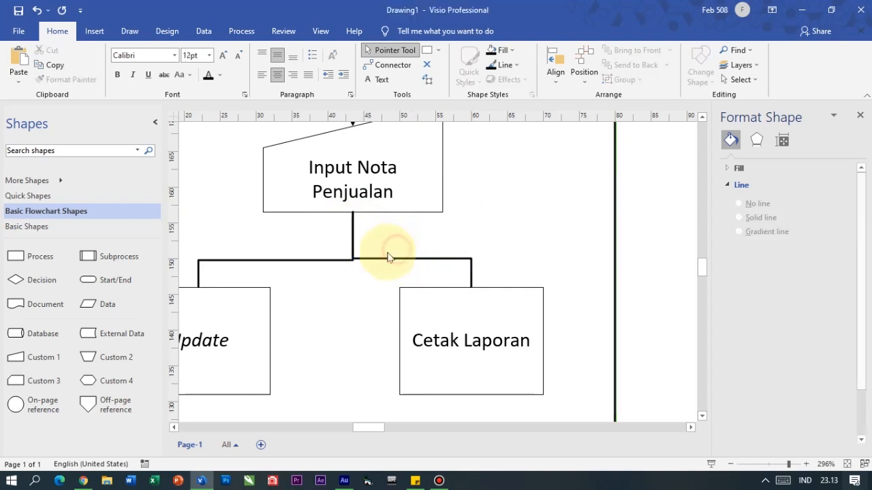
Step: Align the horizontal segments of the Update and Cetak Laporan connectors so they form one straight branch line
left_click(305, 260)
left_click_drag(277, 260, 280, 254)
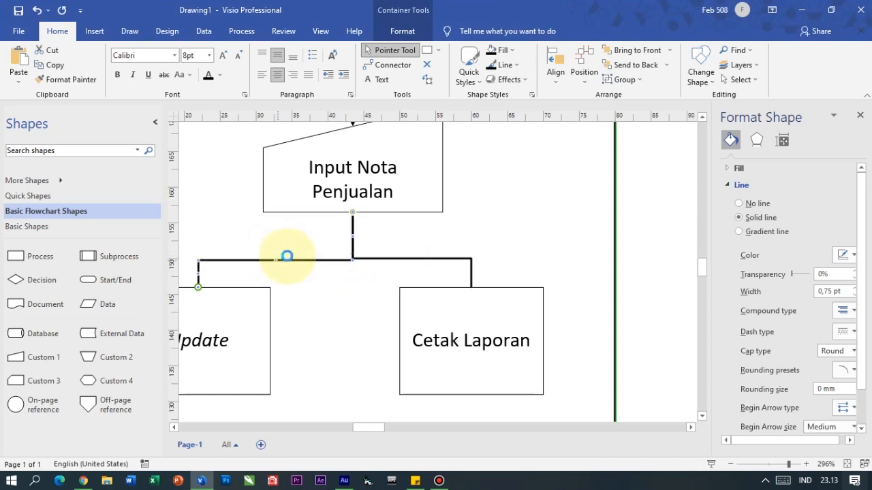
left_click(410, 259)
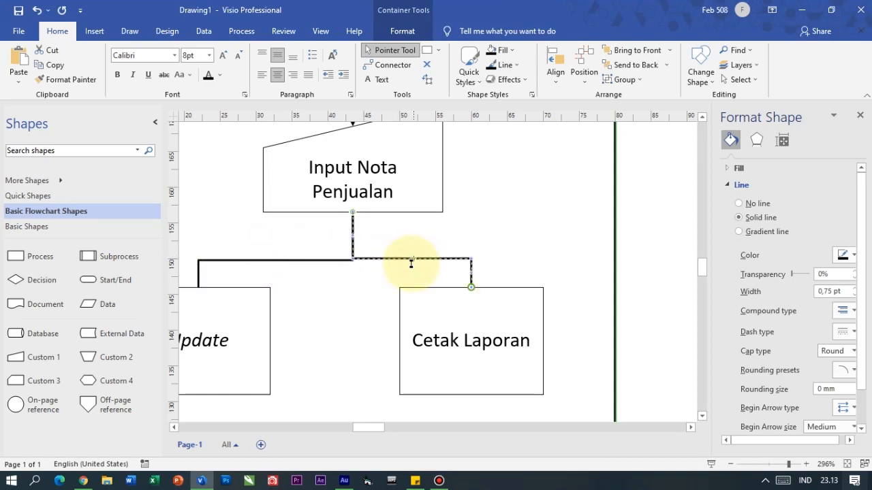
left_click_drag(411, 267, 407, 259)
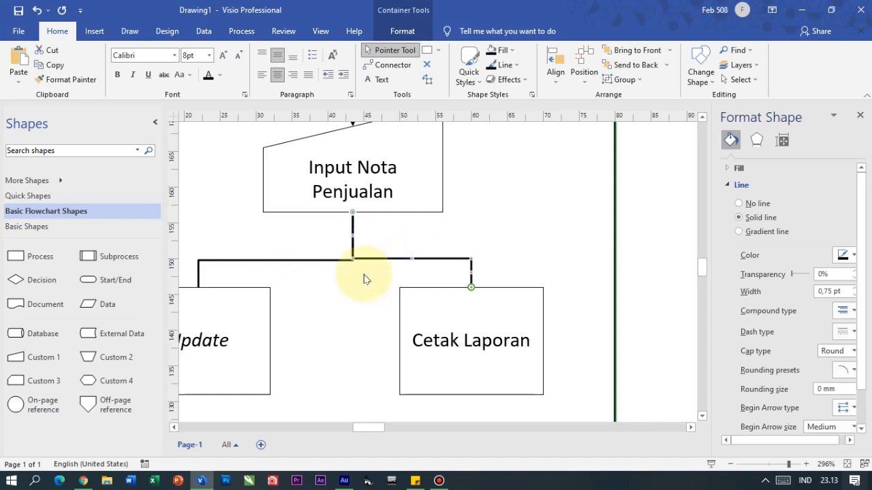
scroll(354, 260, "up", 8)
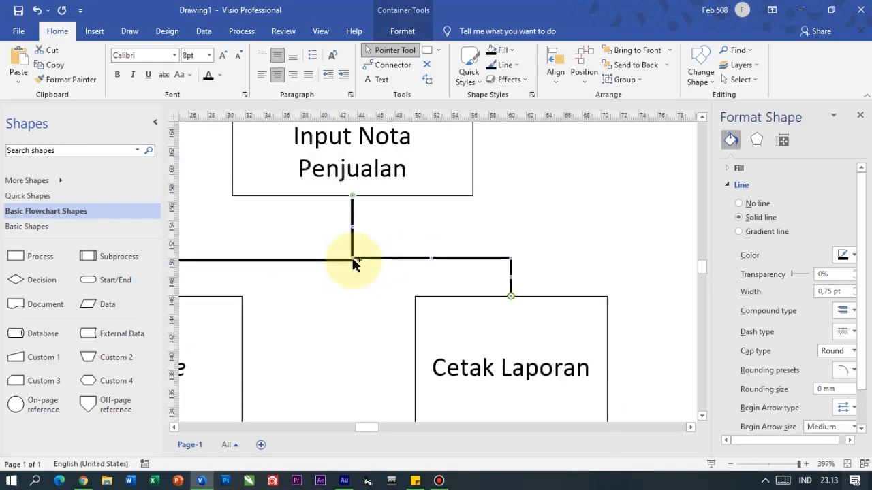
left_click_drag(348, 248, 348, 260)
left_click(361, 299)
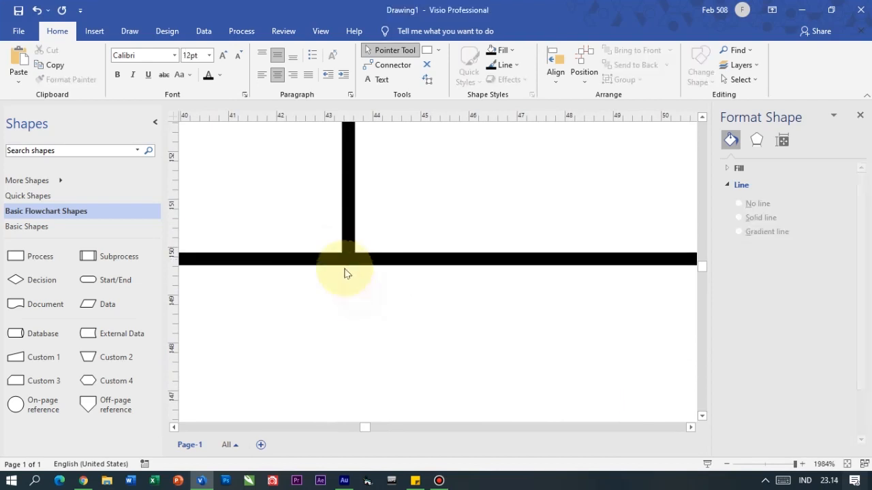
scroll(408, 291, "down", 10)
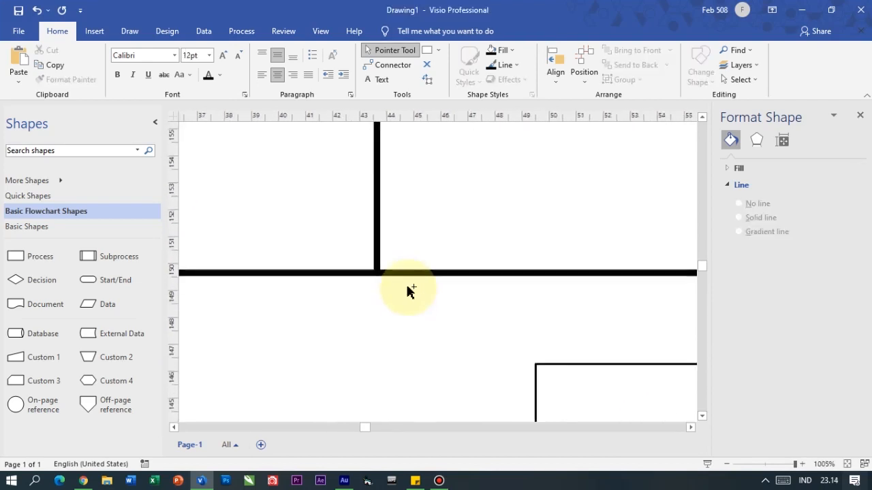
Step: Add a filled end arrowhead to the connector leading into the Update box
left_click(338, 285)
scroll(843, 330, "down", 2)
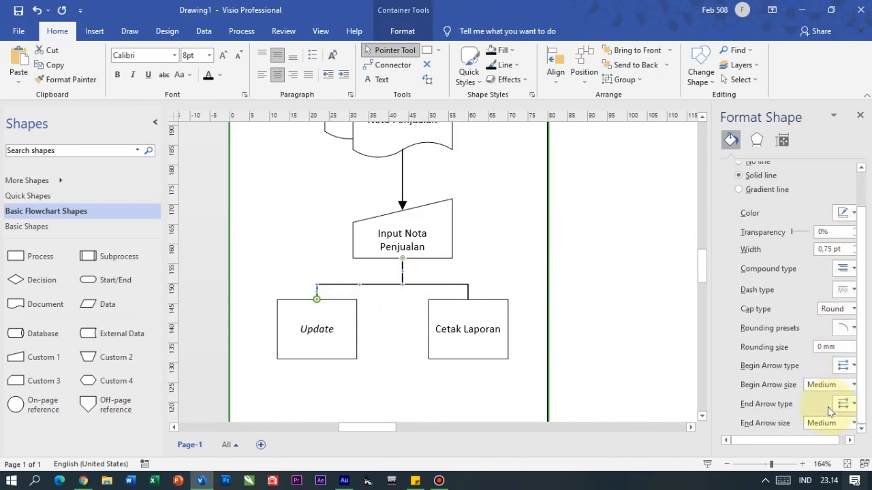
left_click(844, 404)
left_click(818, 324)
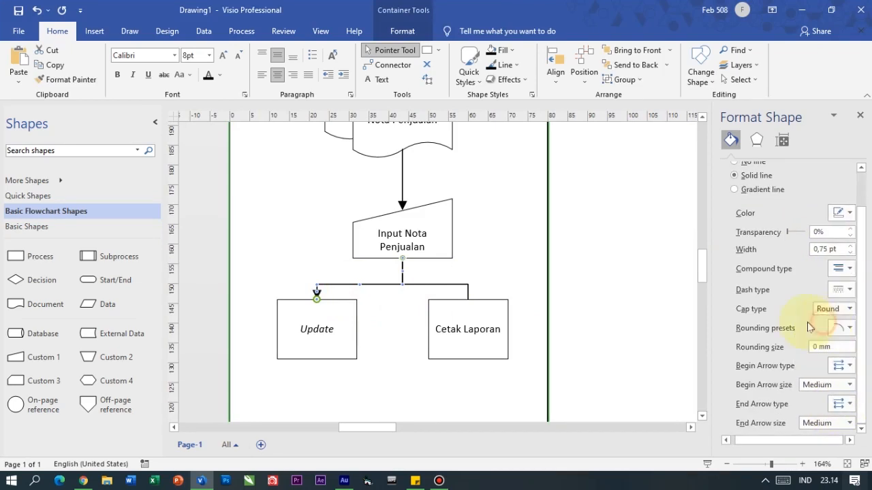
Step: Add a filled end arrowhead to the connector leading into the Cetak Laporan box and deselect it
left_click(450, 285)
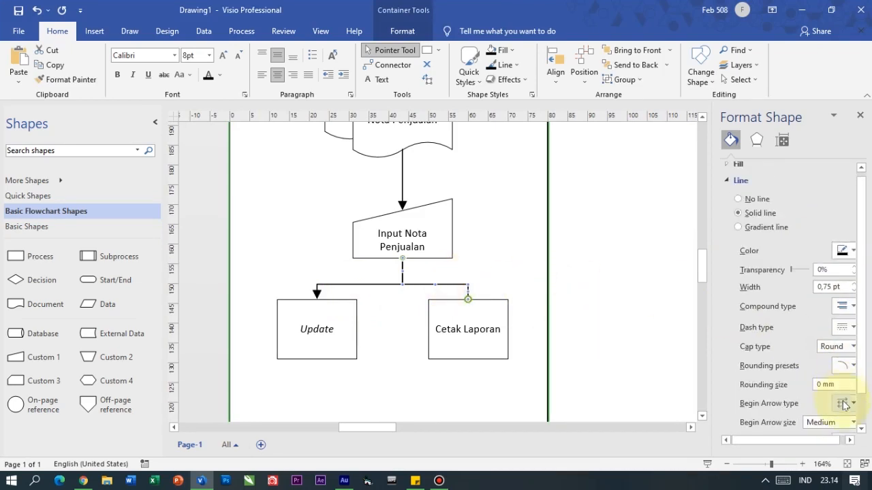
left_click(843, 403)
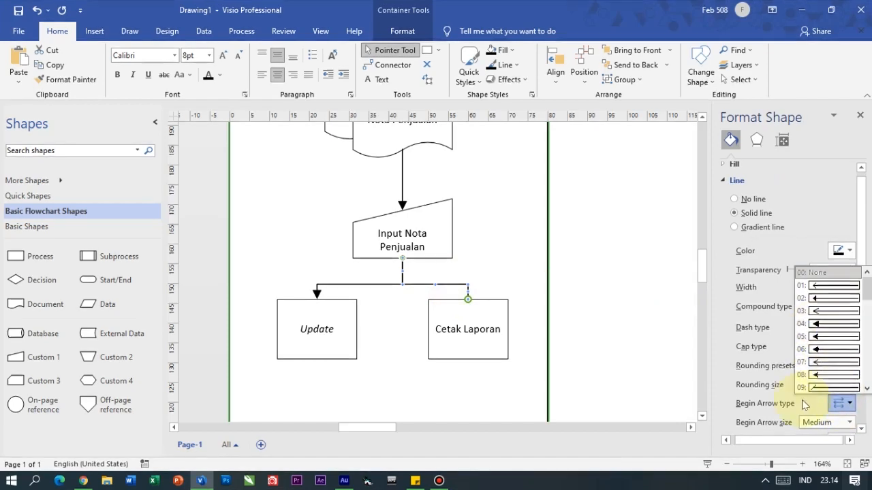
left_click(771, 406)
scroll(810, 407, "down", 1)
left_click(839, 404)
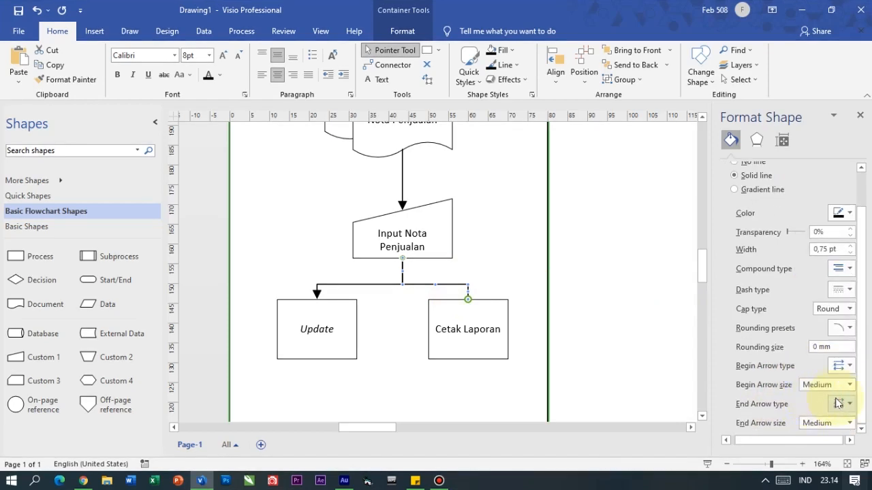
left_click(820, 325)
left_click(627, 306)
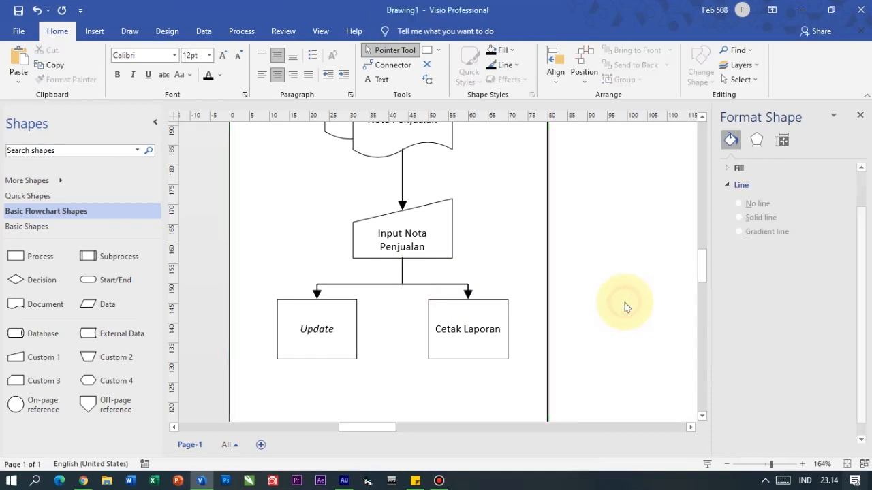
Step: Place a Database shape in the Admin column, centred below the Update box
scroll(616, 307, "down", 3)
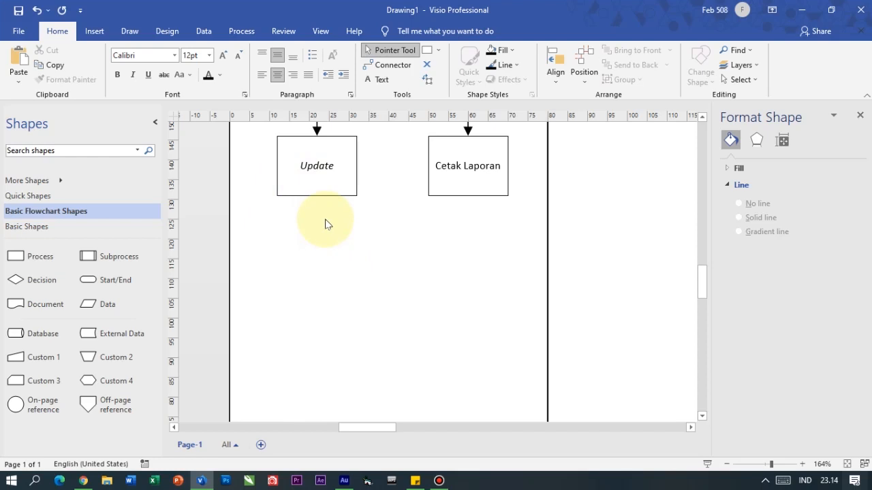
scroll(325, 225, "down", 3)
scroll(325, 225, "up", 1)
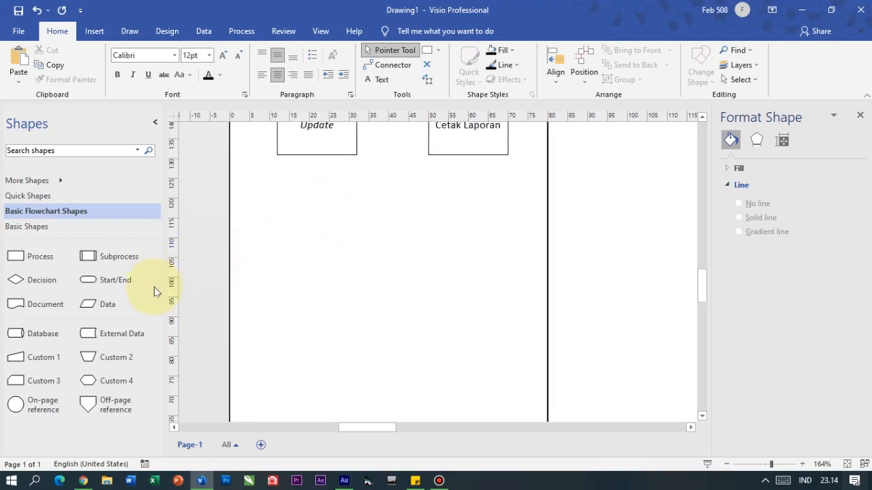
left_click_drag(35, 334, 302, 226)
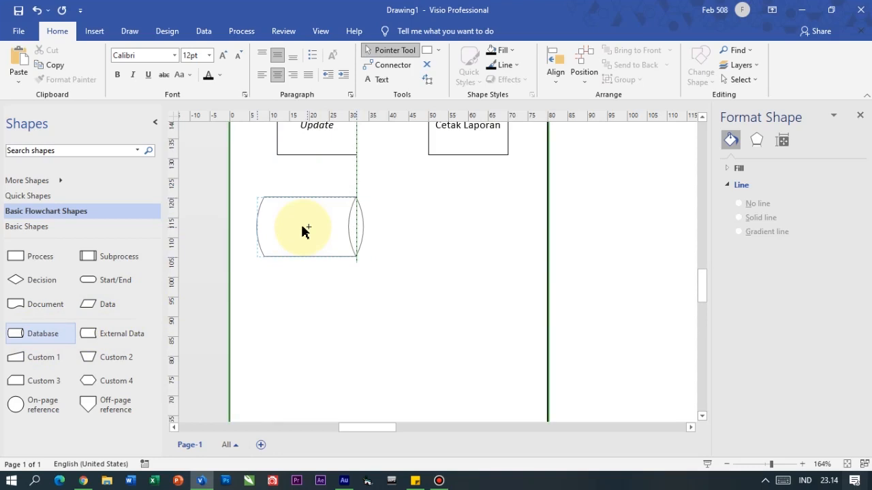
mouse_move(304, 231)
left_mouse_down()
mouse_move(319, 238)
mouse_move(316, 229)
left_mouse_up()
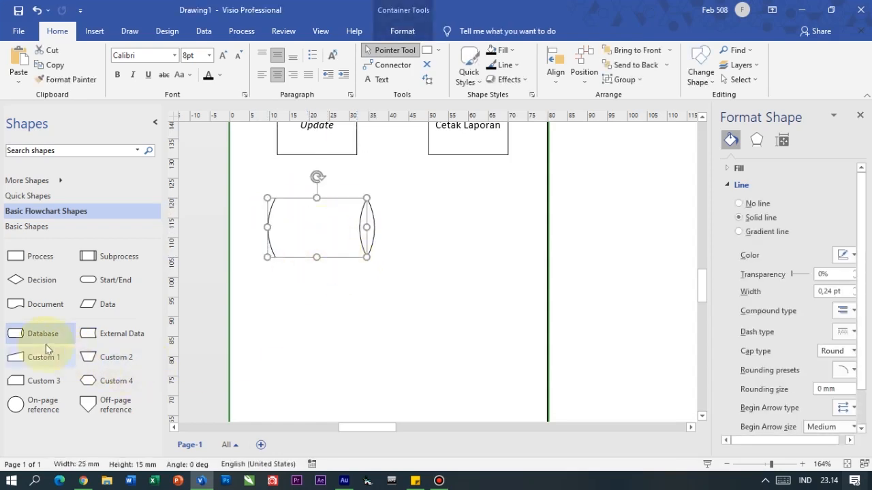
Step: Duplicate the Database shape and stack the copies directly beneath the original to form a column of three
double_click(313, 235)
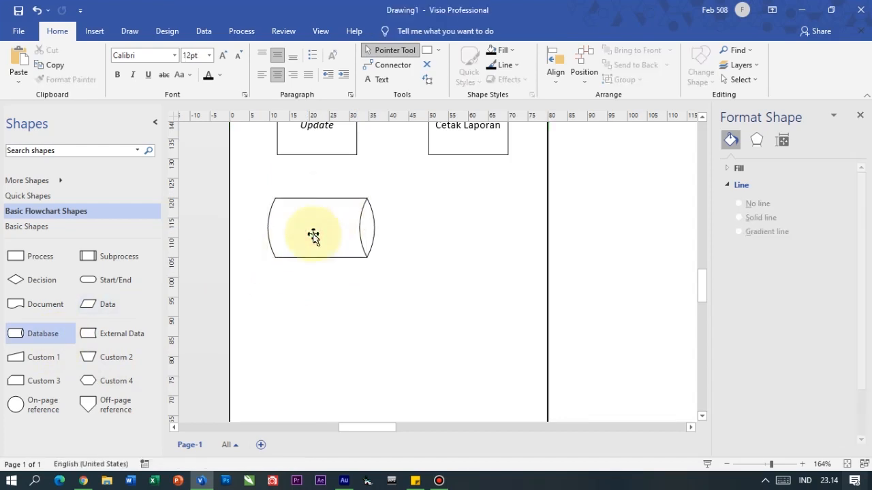
key("ctrl+d")
key("ctrl+d")
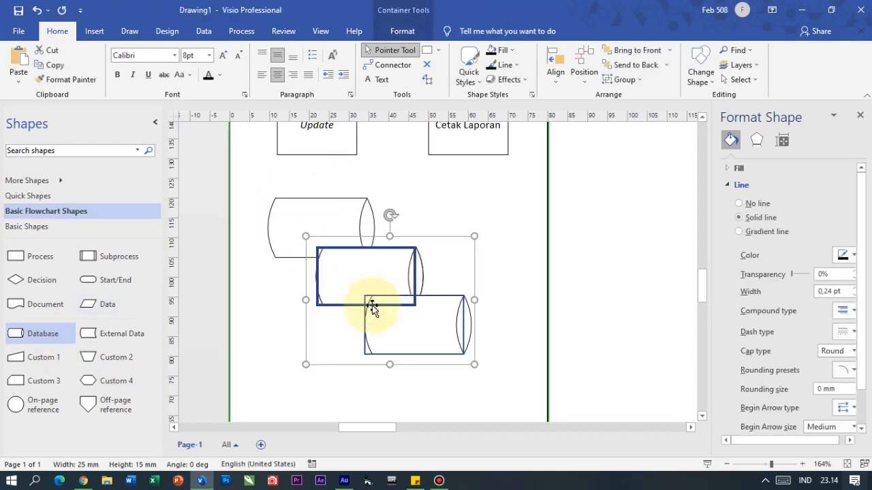
key("Escape")
left_click_drag(344, 300, 307, 302)
left_click_drag(399, 327, 318, 348)
left_click(399, 278)
key("Delete")
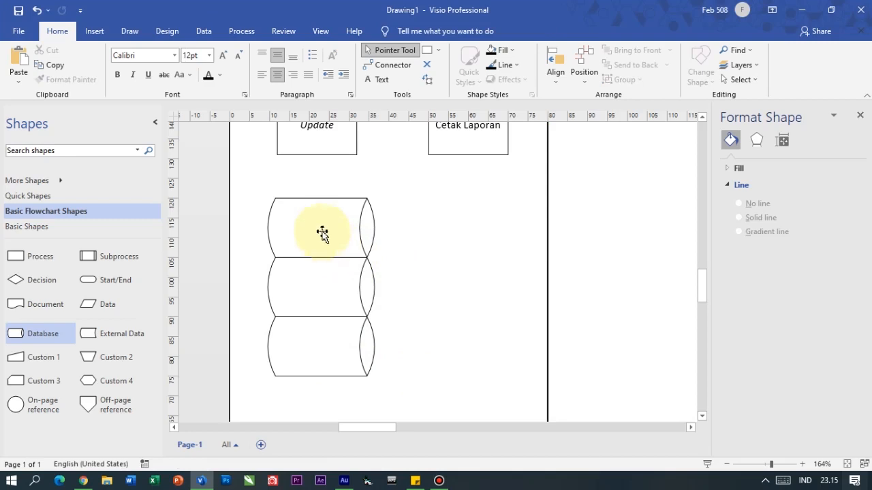
Step: Label the uppermost Database shape T.Data_Pelanggan
left_click(322, 231)
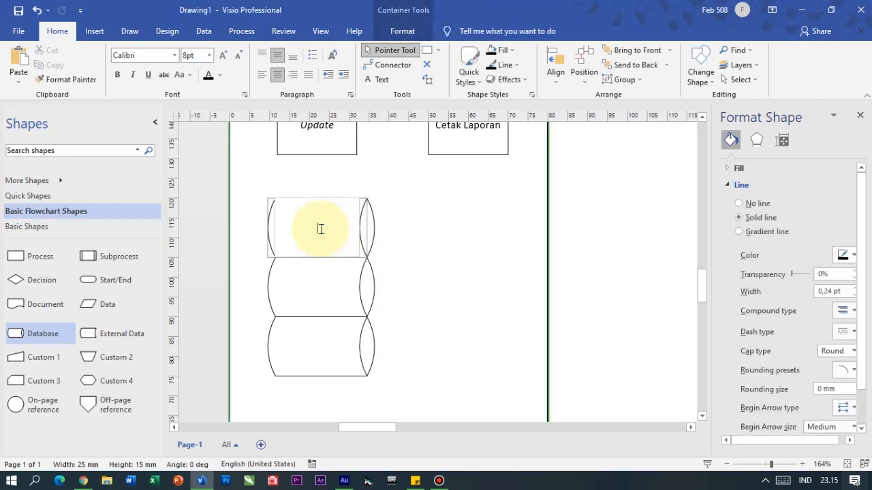
left_click(319, 229)
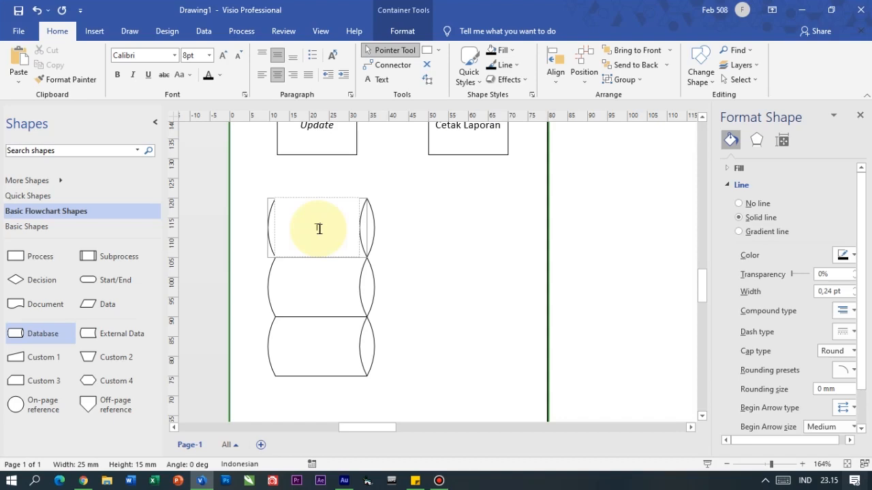
type("T.Data")
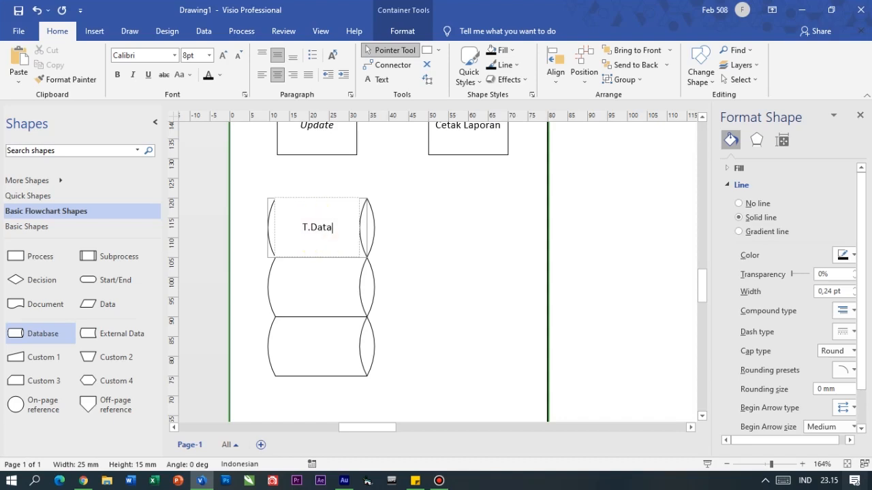
left_click(320, 230)
left_click(320, 229)
type("Pelanggan")
left_click(395, 251)
double_click(315, 229)
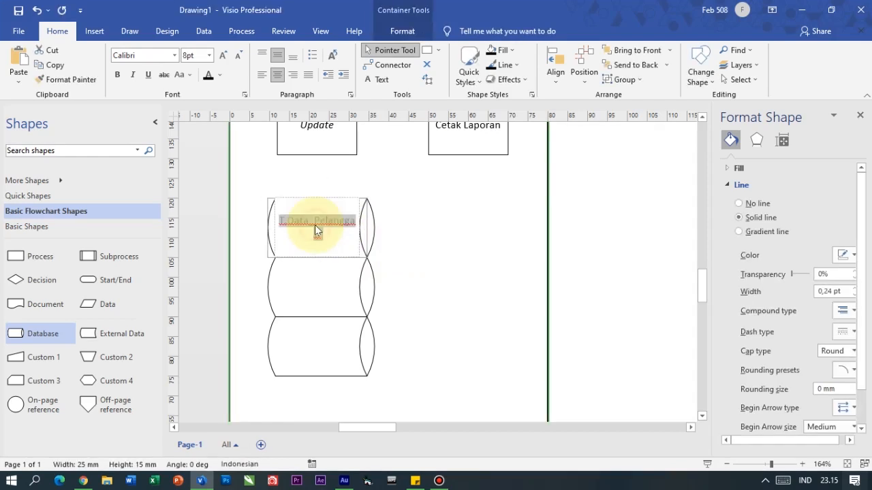
left_click(343, 241)
left_click(384, 215)
Step: Widen all three stacked Database shapes to 28 mm so that the table name fits on one line
left_click(369, 212)
left_click_drag(368, 227, 379, 228)
left_click(346, 282)
left_click_drag(373, 287, 386, 289)
left_click(366, 353)
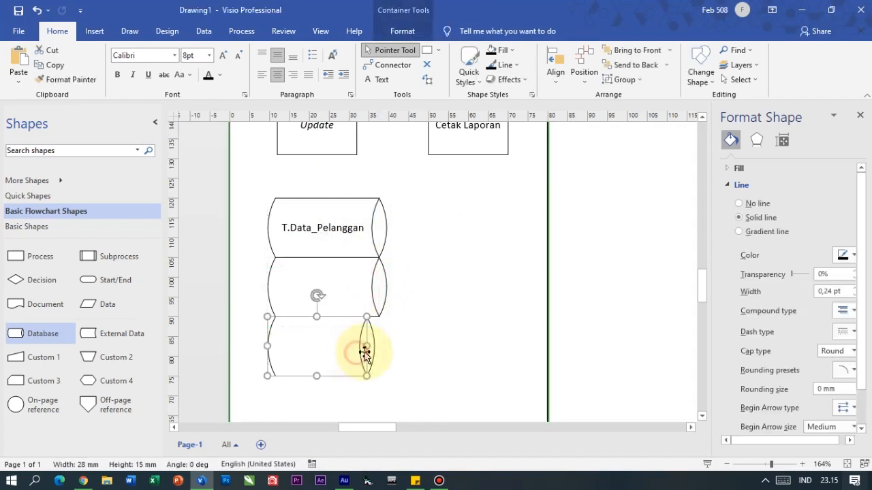
left_click_drag(365, 352, 386, 350)
Step: Label the middle Database shape T.Data_Penjualan Tunai, with Tunai on a second line
double_click(323, 287)
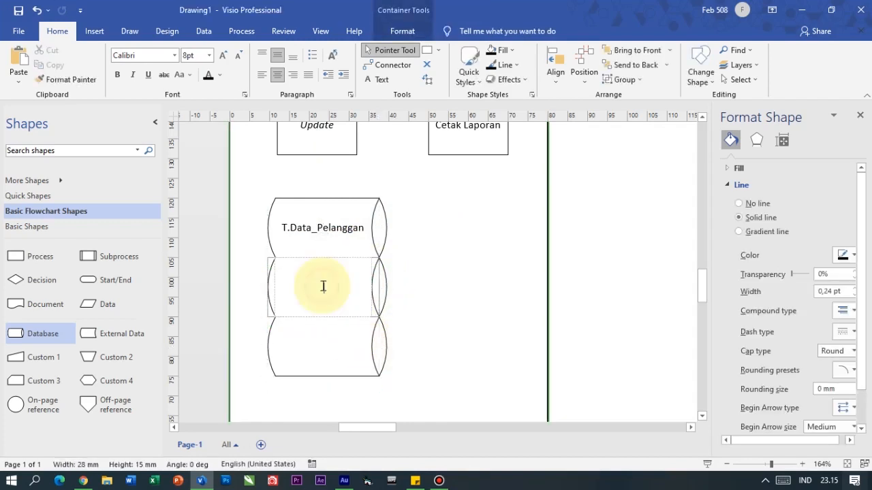
type("T.Data")
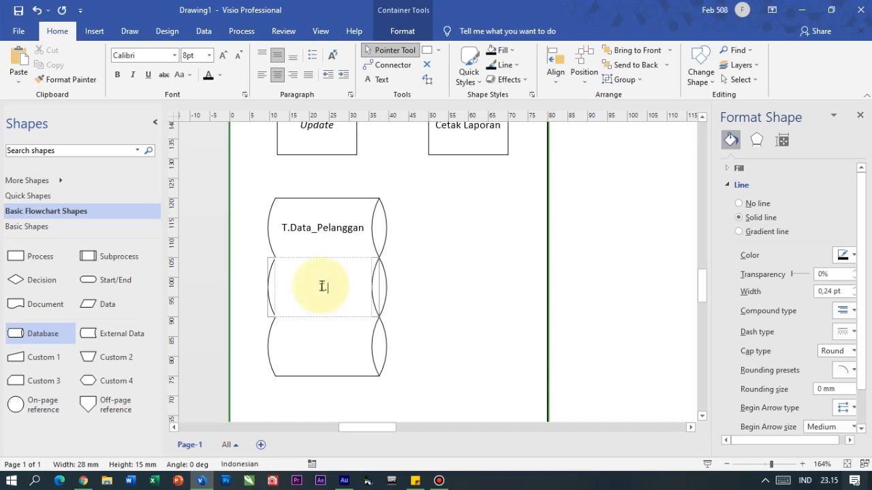
left_click(320, 286)
type("_Penjualan")
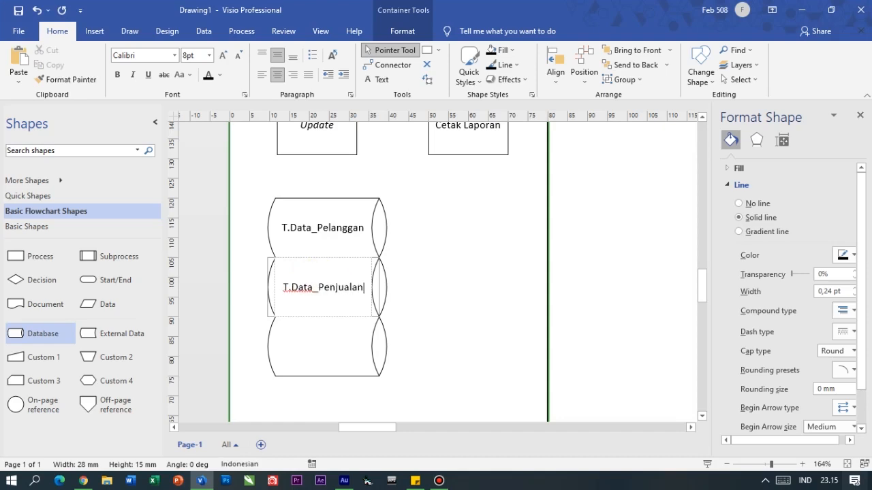
key("Return")
type("Tunai")
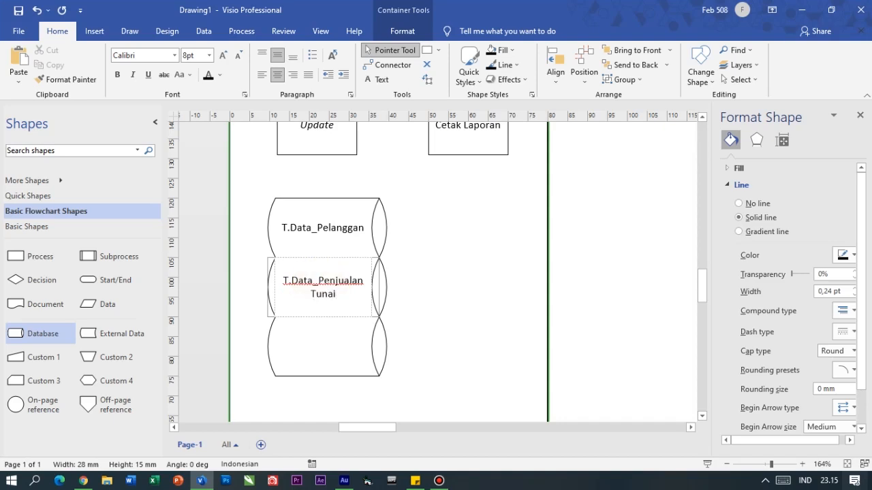
left_click(397, 333)
Step: Label the lowest Database shape T.Data_Barang Jadi, with Jadi on a second line, and deselect it
double_click(292, 347)
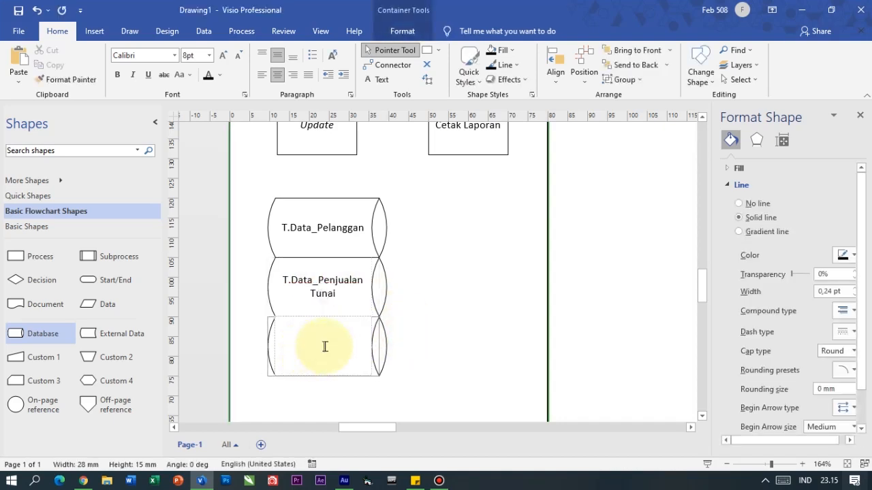
type("T.D")
left_click(323, 346)
type("ata_Barang")
key("Return")
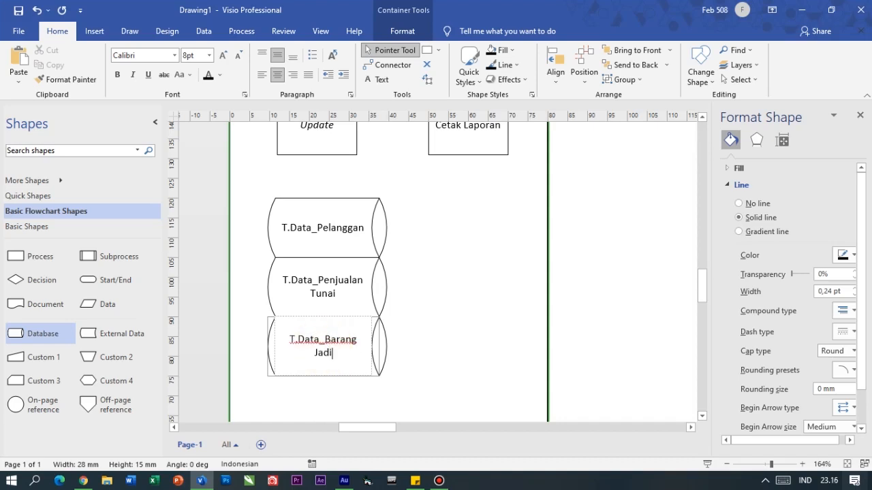
scroll(202, 315, "down", 1)
left_click(211, 304)
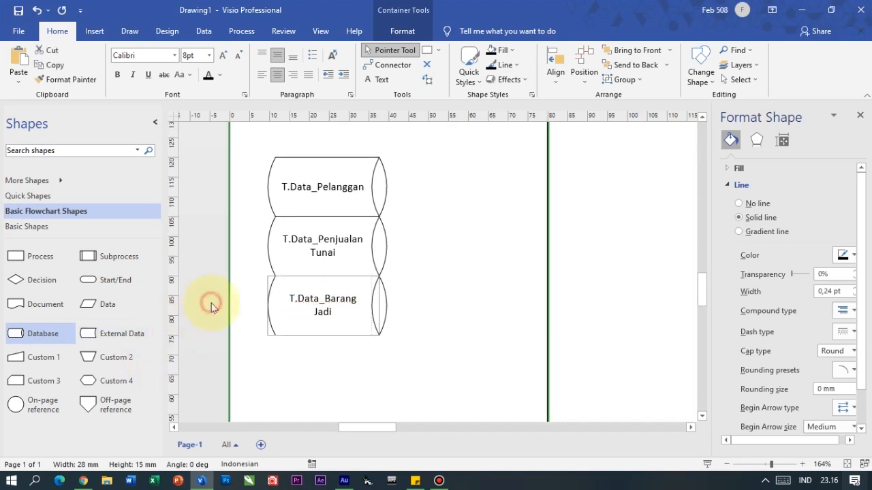
Step: Connect the Update box to the T.Data_Pelanggan shape with a connector that has a filled end arrowhead
scroll(294, 297, "up", 1)
scroll(294, 297, "up", 1)
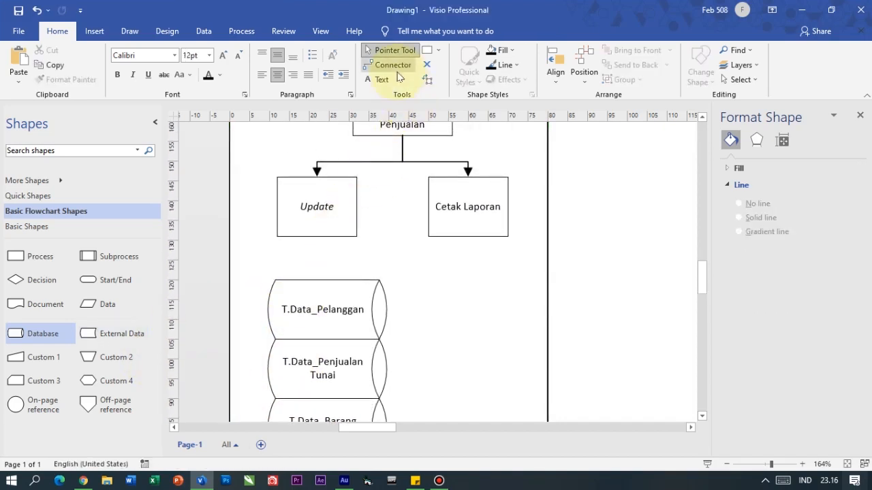
left_click(387, 65)
left_click_drag(316, 237, 324, 280)
scroll(783, 378, "down", 1)
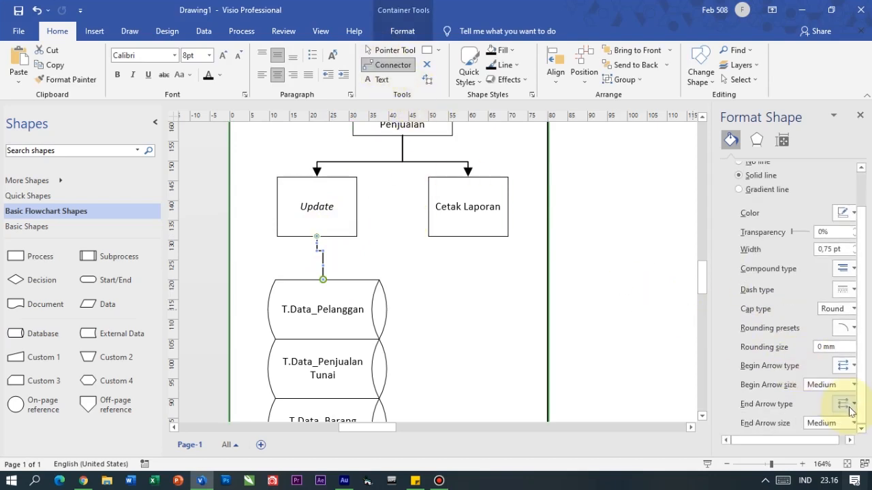
left_click(849, 407)
left_click(839, 315)
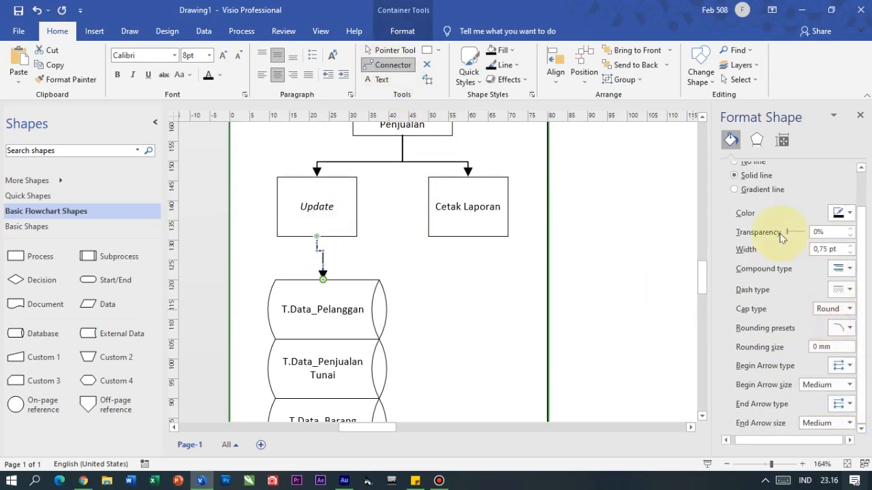
Step: Shift the Update box slightly to the right, in line with the Database stack, to straighten their connector
left_click(385, 51)
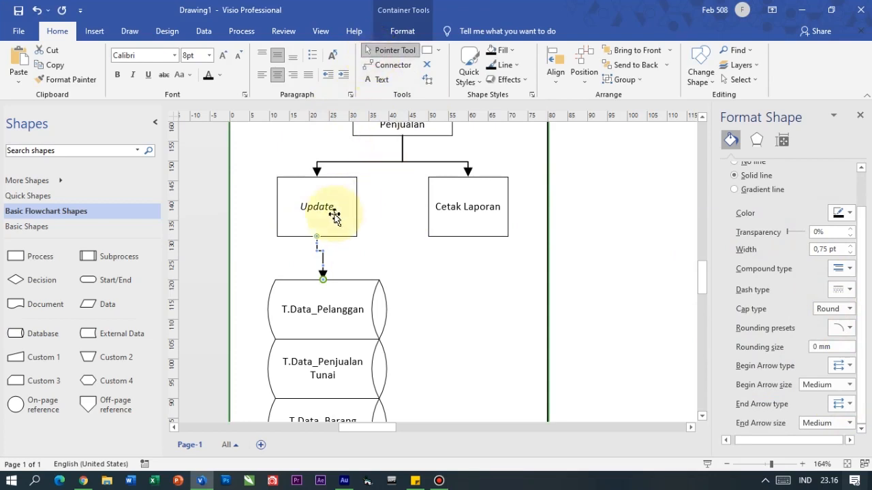
left_click_drag(327, 208, 333, 208)
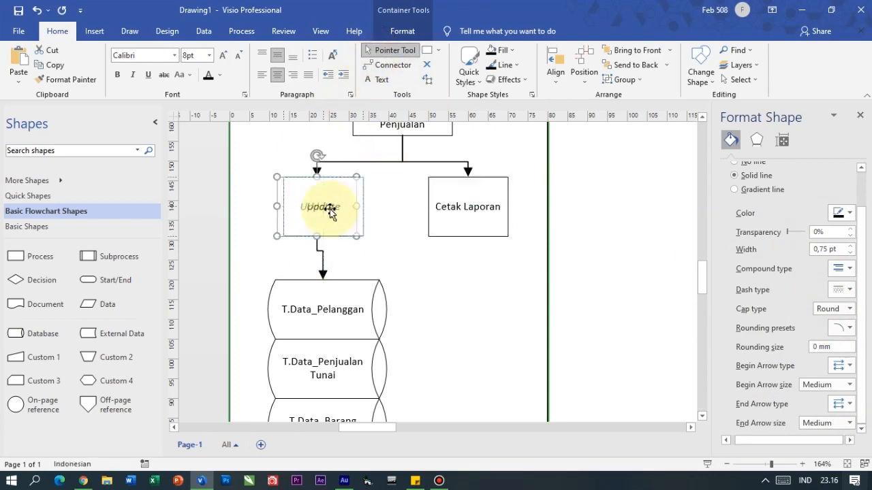
left_click(413, 250)
Step: Place a Document shape in the Admin column, below and to the right of the T.Data_Barang Jadi shape
scroll(461, 320, "down", 3)
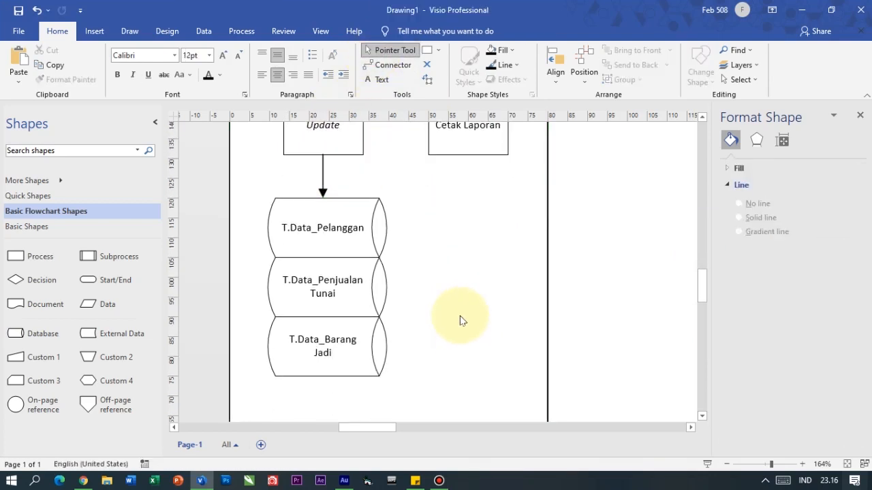
scroll(407, 272, "down", 3)
scroll(402, 267, "up", 5)
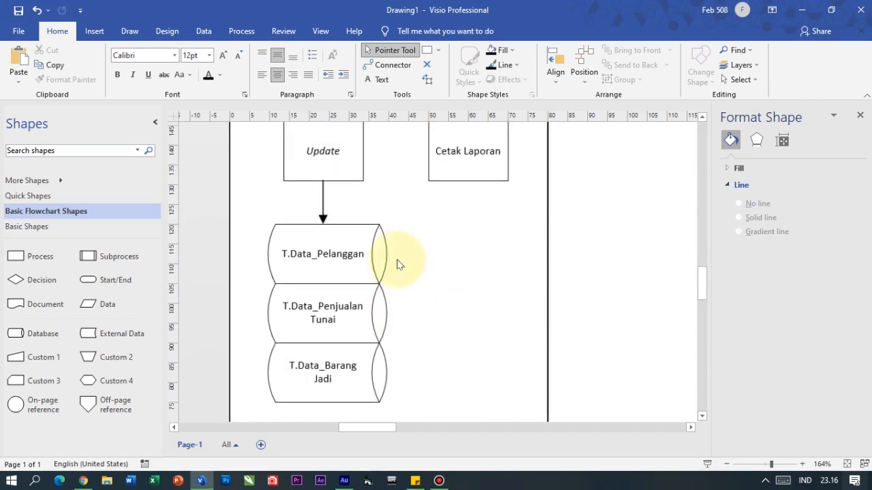
scroll(421, 259, "down", 1)
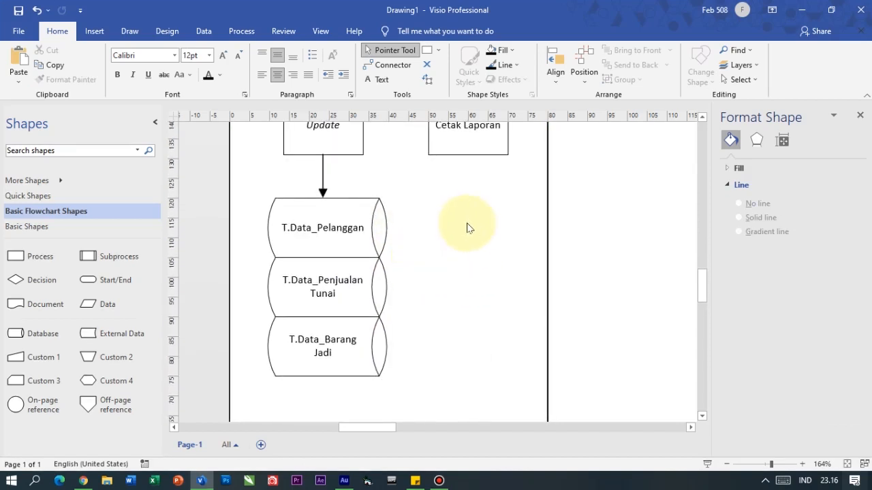
scroll(456, 222, "down", 8)
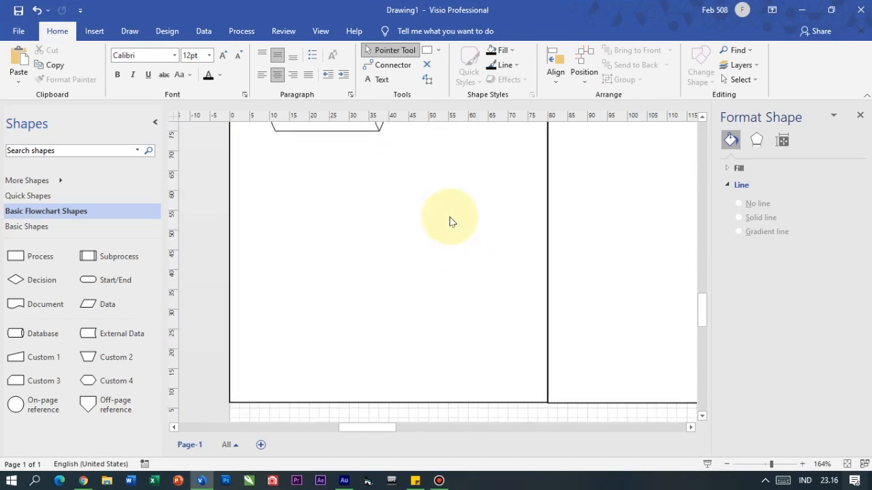
scroll(449, 222, "up", 4)
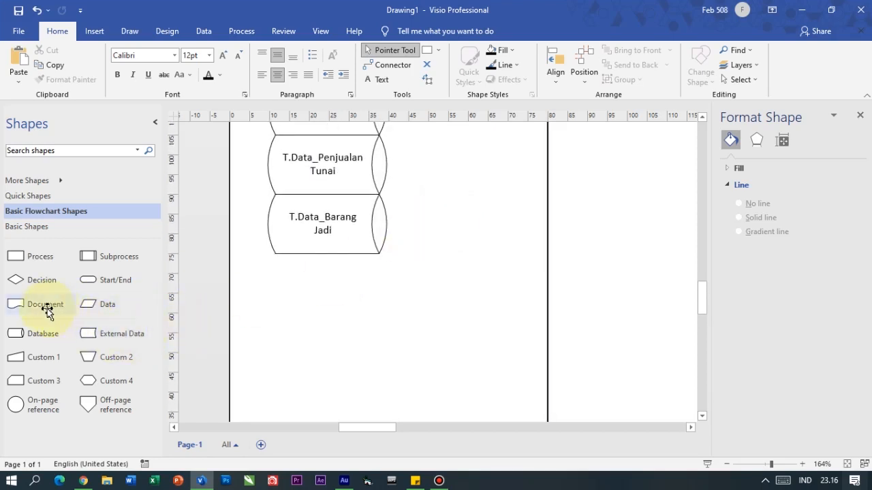
left_click_drag(45, 304, 440, 296)
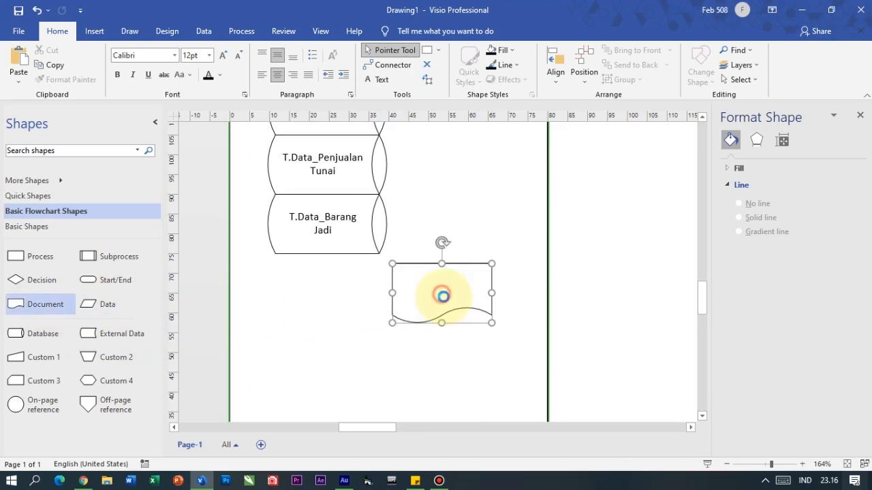
key("Escape")
Step: Duplicate the Document shape twice and arrange the copies as an overlapping cascade running down to the right
scroll(439, 296, "down", 2)
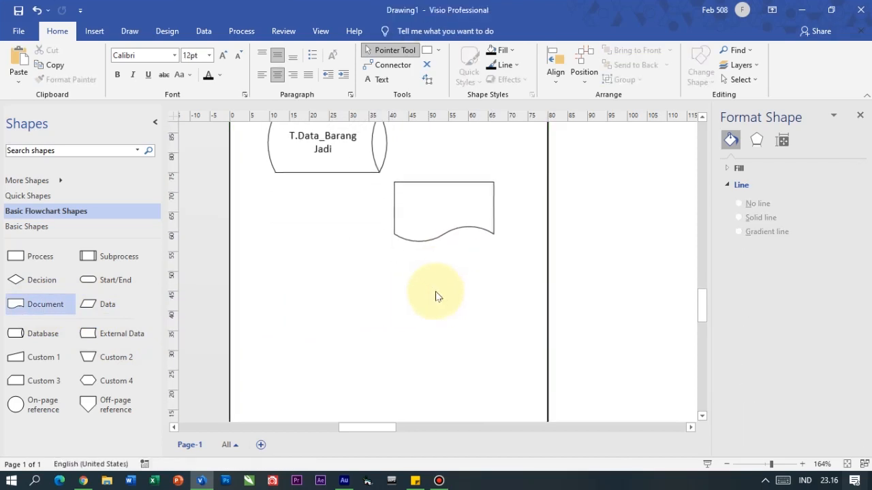
scroll(381, 232, "up", 2)
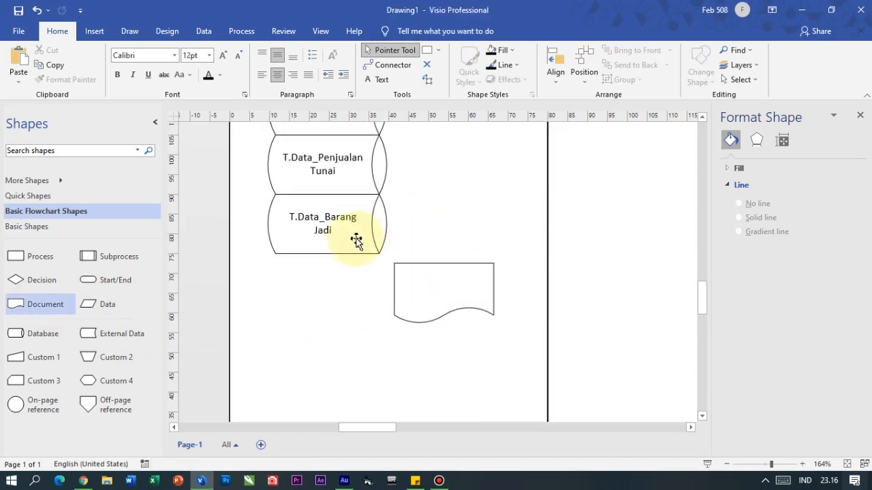
scroll(356, 240, "up", 2)
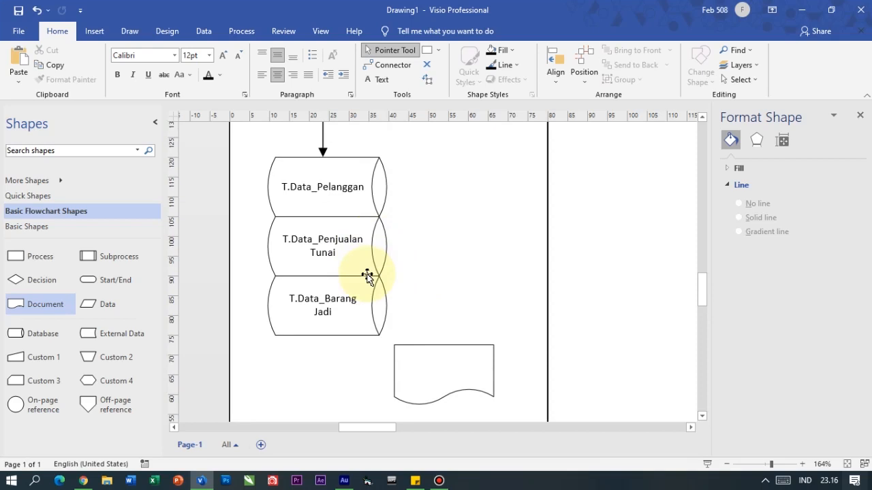
scroll(368, 276, "down", 1)
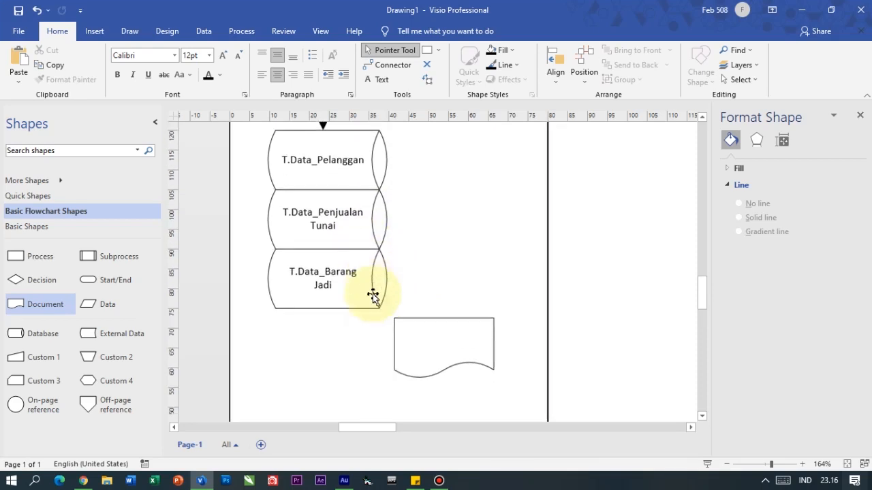
scroll(435, 334, "down", 2)
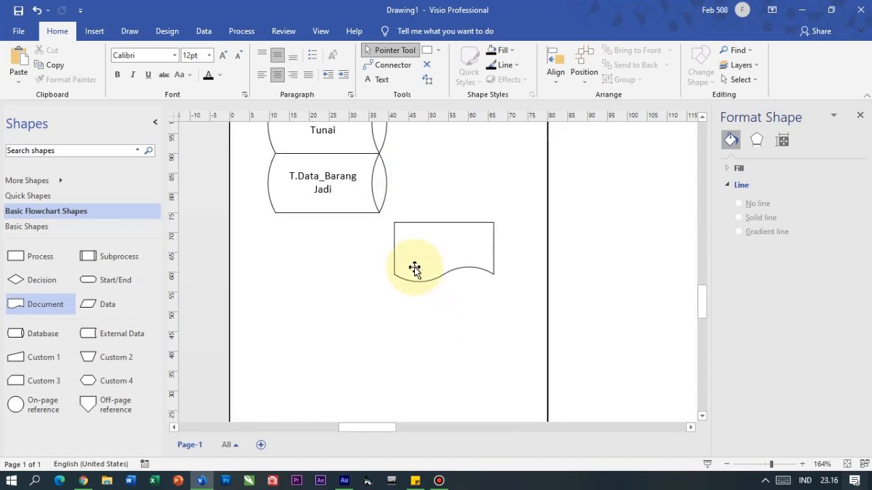
left_click(413, 260)
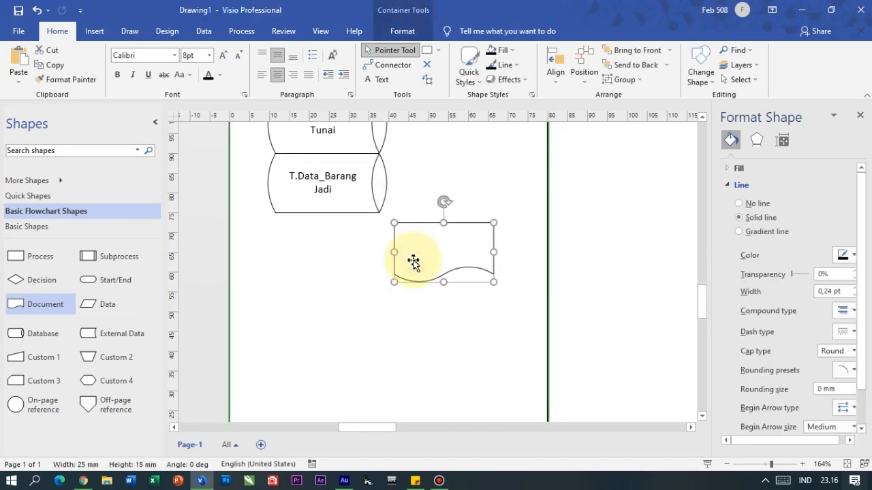
left_click_drag(412, 260, 453, 306)
left_click_drag(432, 376, 436, 339)
left_click(213, 331)
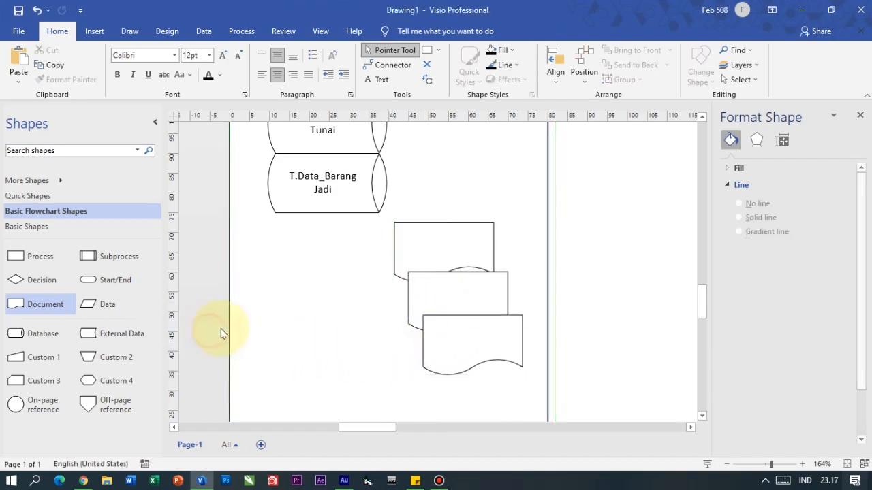
Step: Label the rearmost Document shape in the cascade Laporan Pelanggan
left_click(431, 247)
double_click(431, 247)
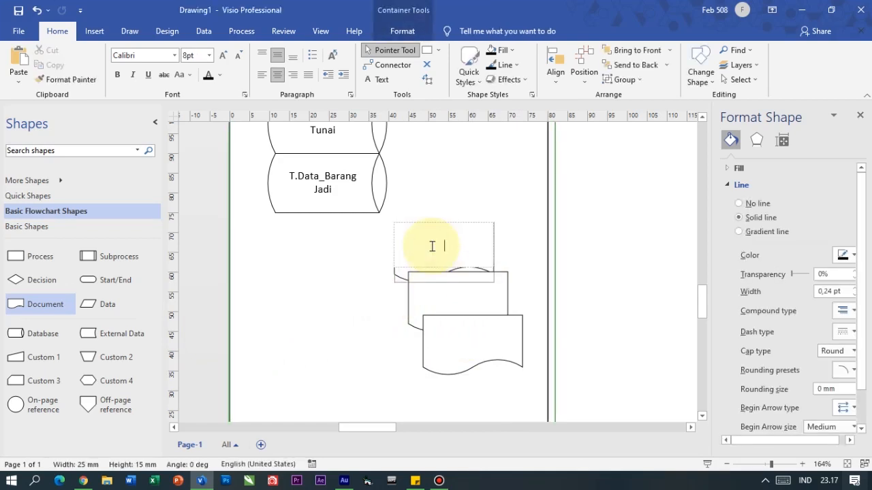
type("Laporan Peal")
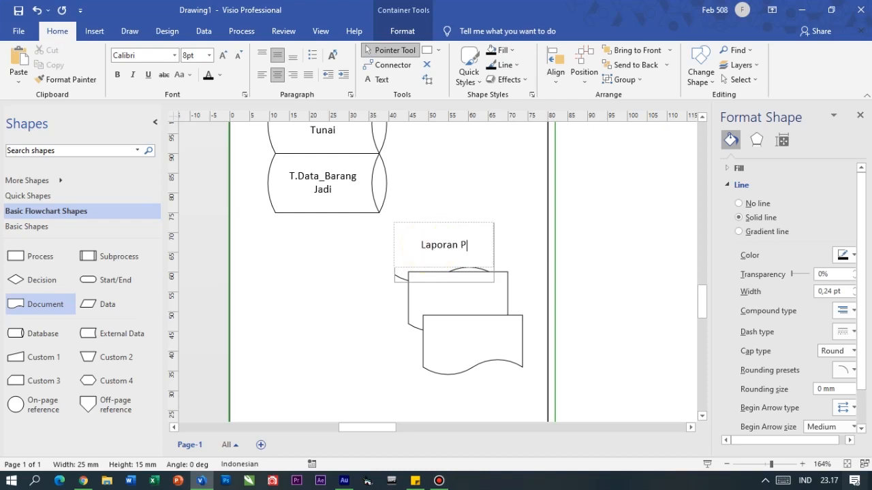
key("BackSpace")
key("BackSpace")
type("langgan")
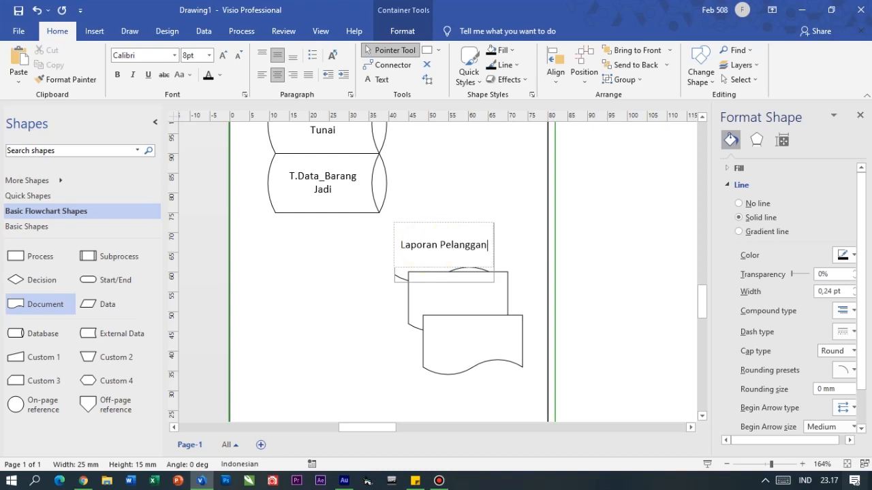
left_click(284, 292)
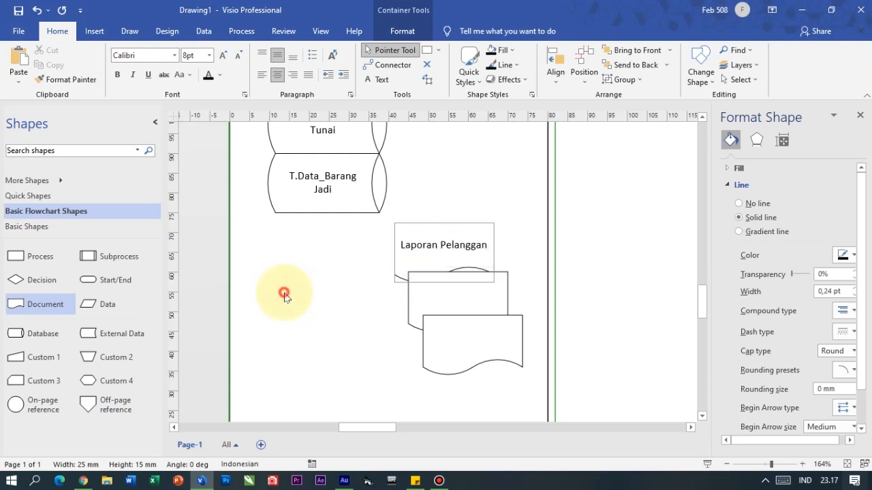
Step: Label the middle Document shape in the cascade Laporan Penjualan Tunai
double_click(462, 300)
type("Laporan")
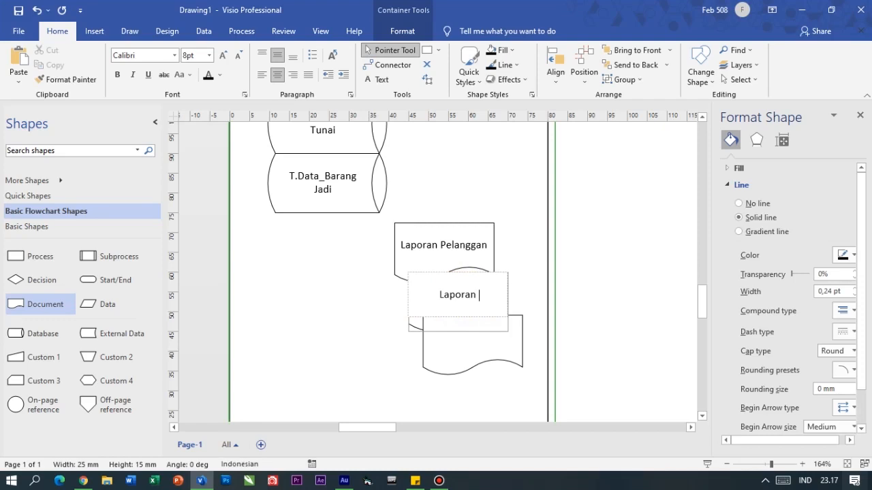
type(" Penjualan Tunai")
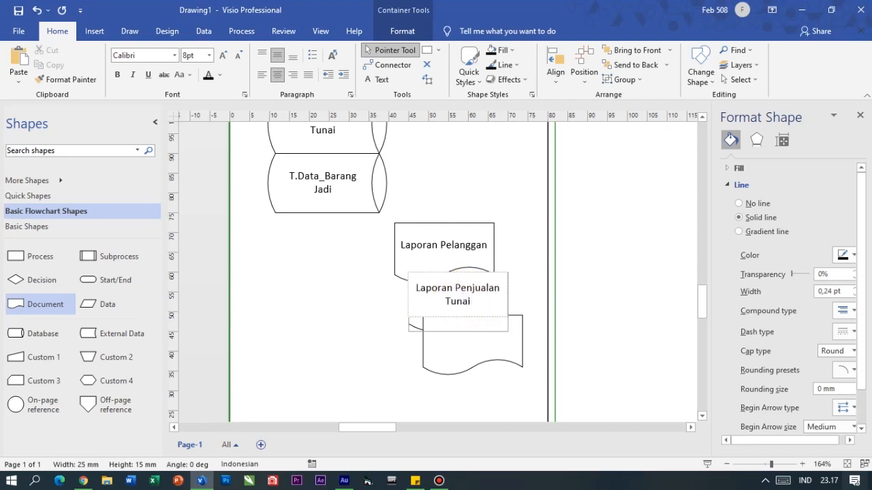
Step: Label the front Document shape in the cascade Laporan Barang Jadi
double_click(459, 353)
type("L")
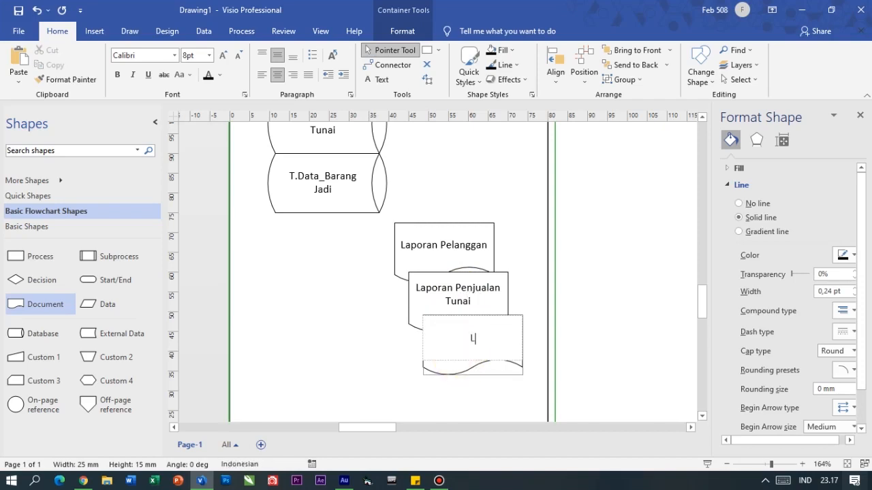
type("aporan Ba")
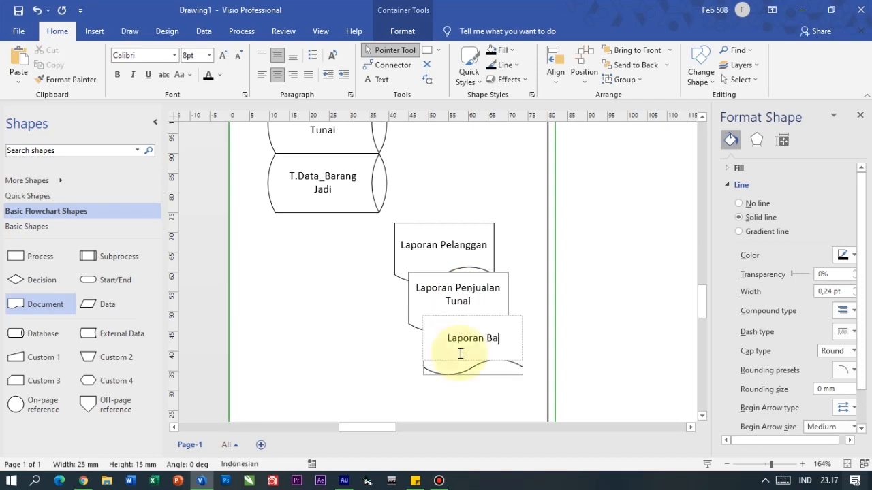
type("rang Jadi")
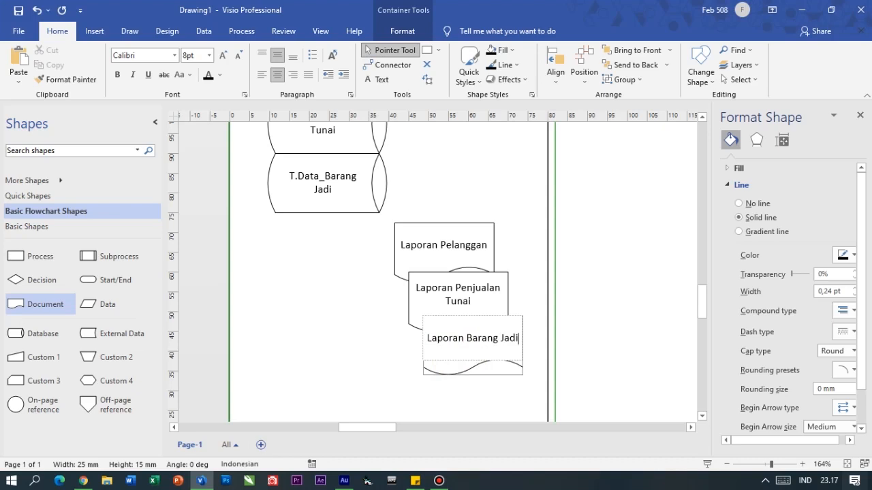
left_click(210, 329)
scroll(342, 301, "up", 5)
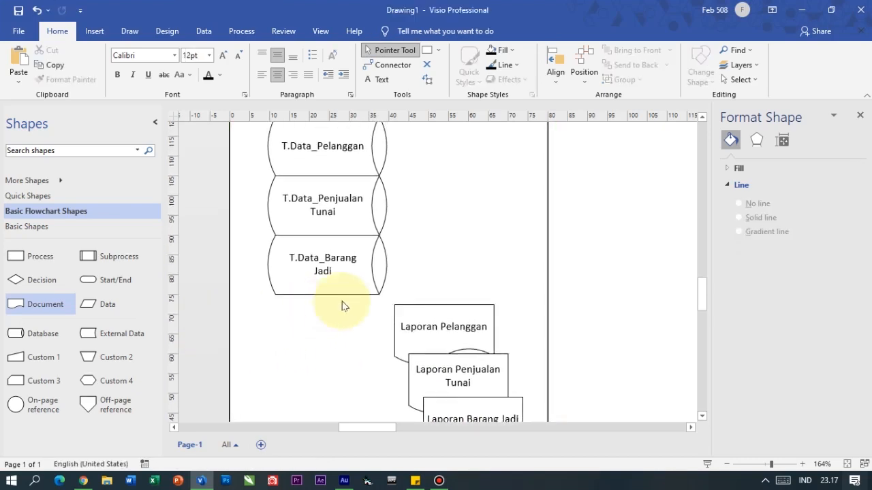
scroll(357, 281, "down", 3)
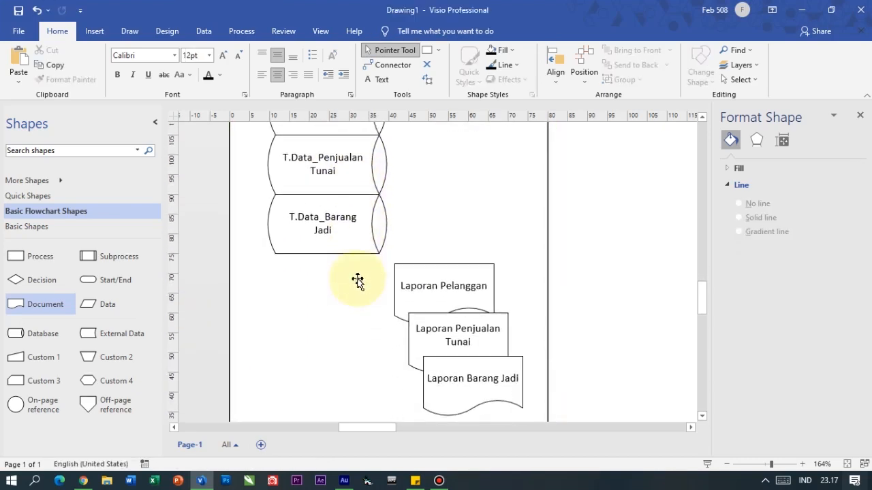
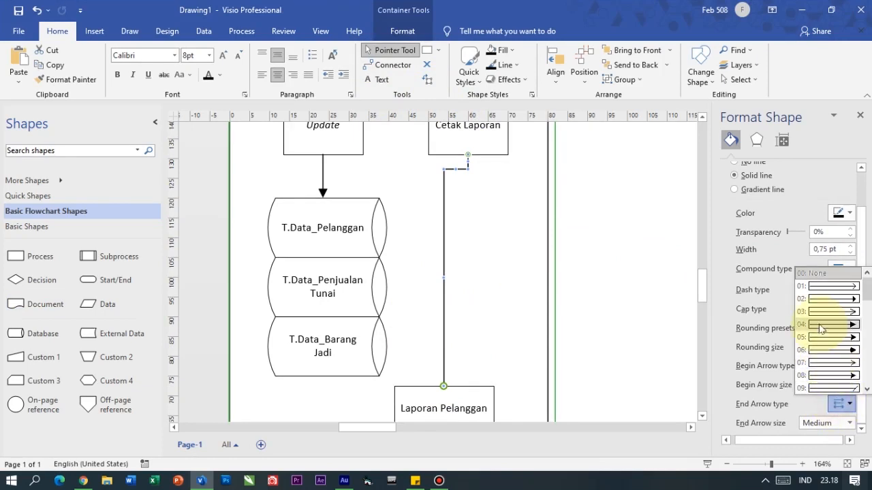
Step: Give the connector from Cetak Laporan to Laporan Pelanggan end arrow type 04 and close the shape formatting options
left_click(820, 325)
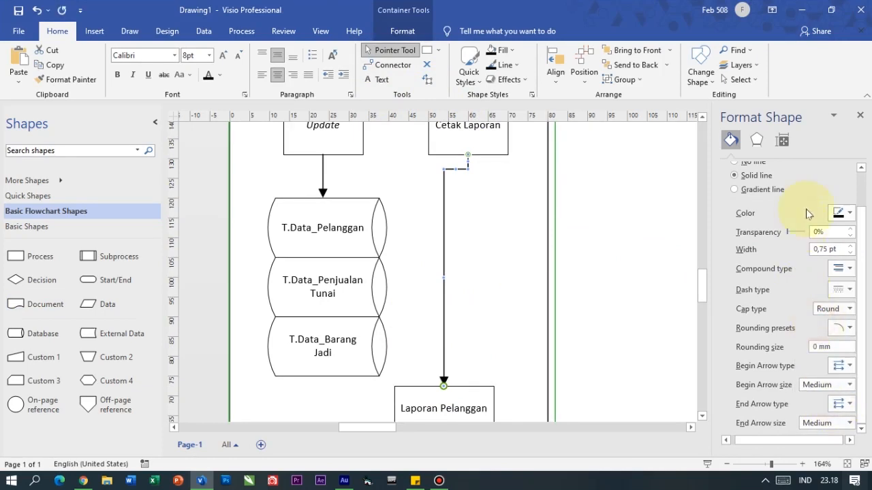
left_click(860, 116)
Step: Place a Triangle from the Basic Shapes stencil near the bottom of the Admin column, below and to the left of the Laporan documents
scroll(675, 272, "down", 1)
scroll(599, 254, "up", 1)
scroll(590, 248, "down", 4)
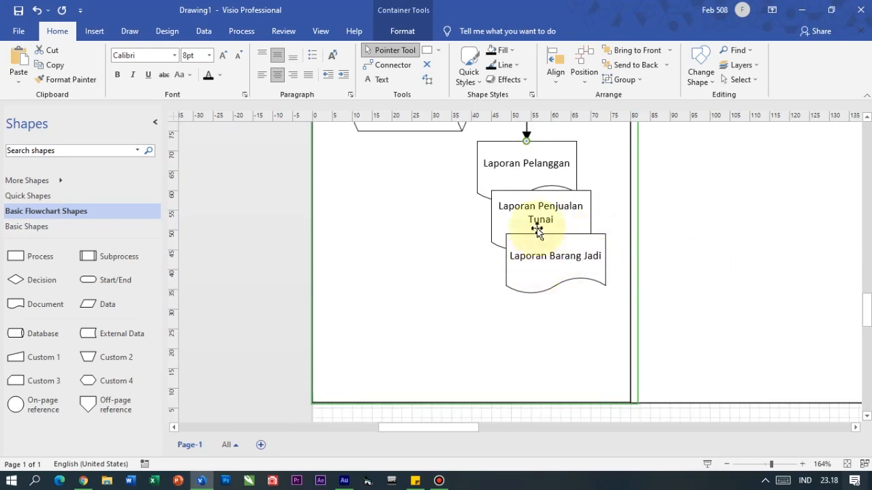
scroll(560, 310, "down", 1)
scroll(516, 284, "up", 1)
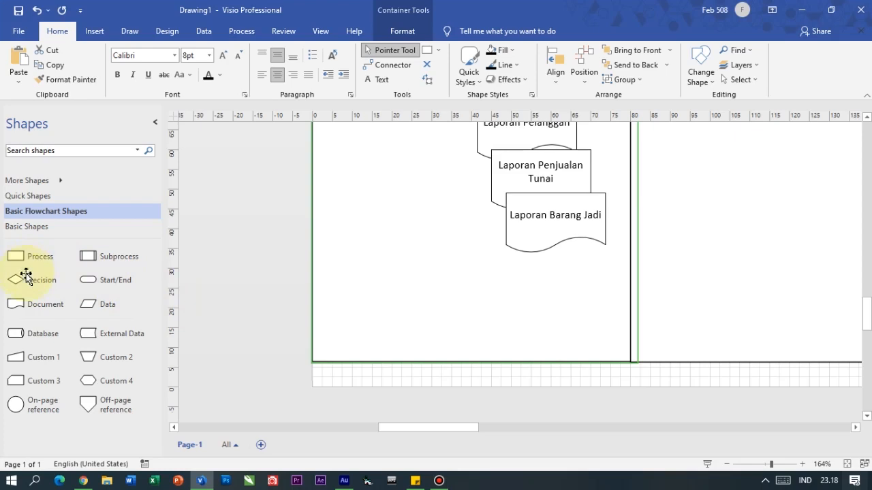
left_click(75, 214)
left_click(28, 232)
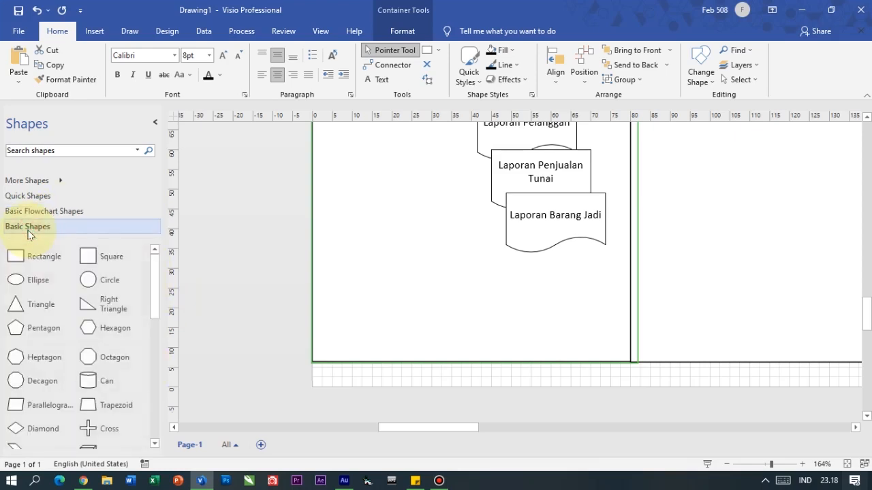
left_click_drag(87, 306, 400, 293)
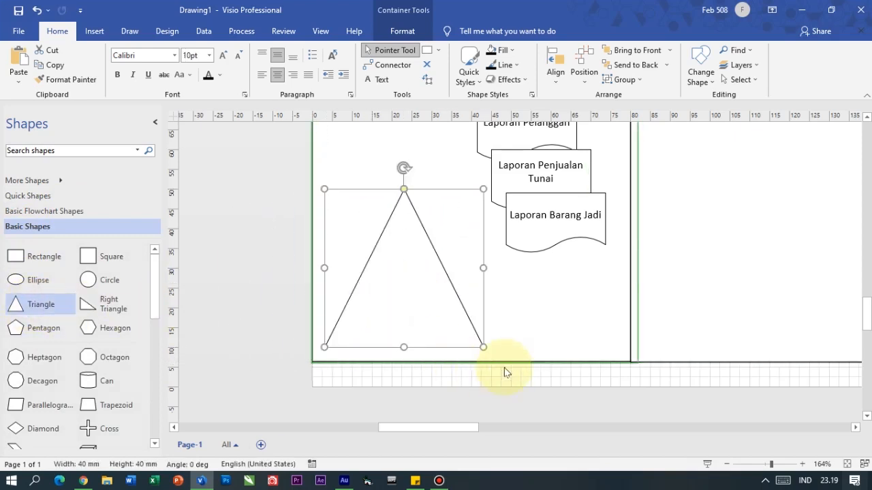
Step: Flip the triangle vertically so it points downward
left_click(586, 73)
mouse_move(645, 251)
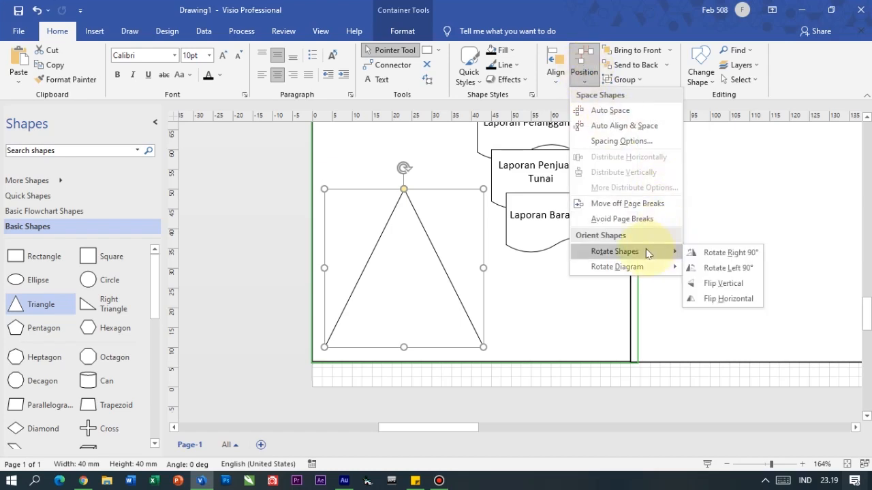
left_click(722, 283)
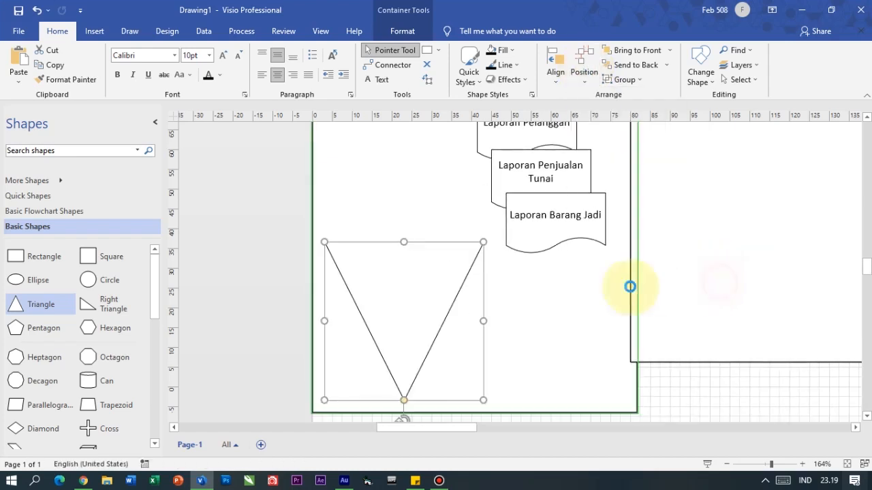
Step: Label the inverted triangle N and shrink it to about 11 mm wide and 9.7 mm high
double_click(407, 287)
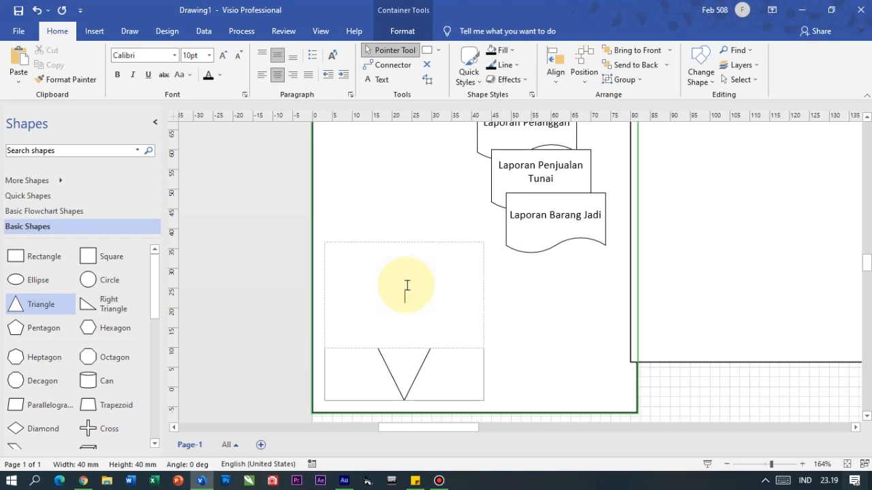
left_click(257, 282)
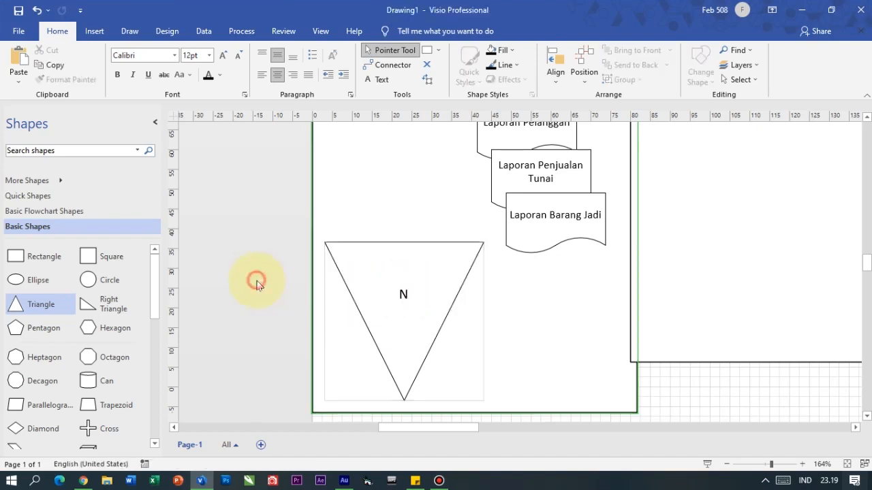
left_click(363, 288)
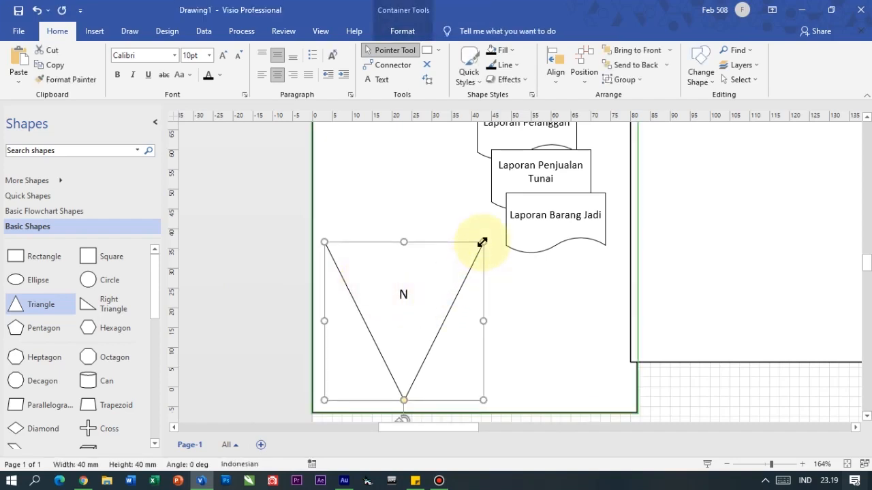
left_click_drag(481, 241, 458, 273)
scroll(463, 324, "up", 3)
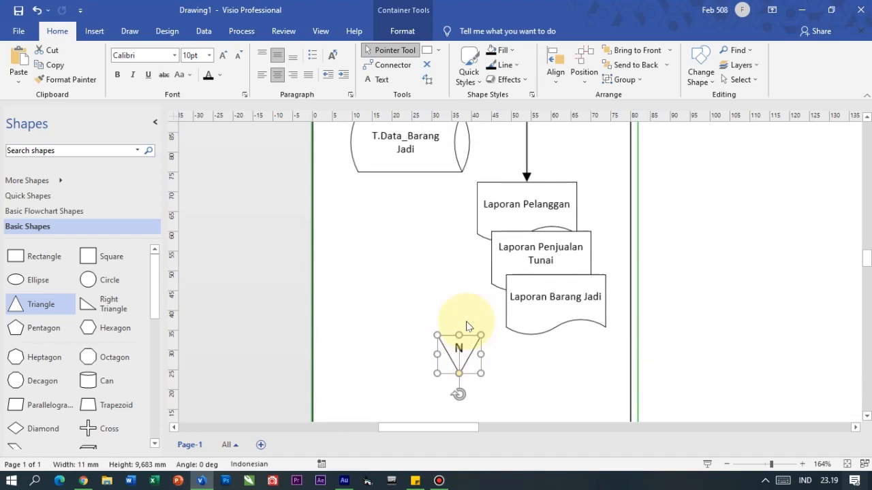
left_click(262, 296)
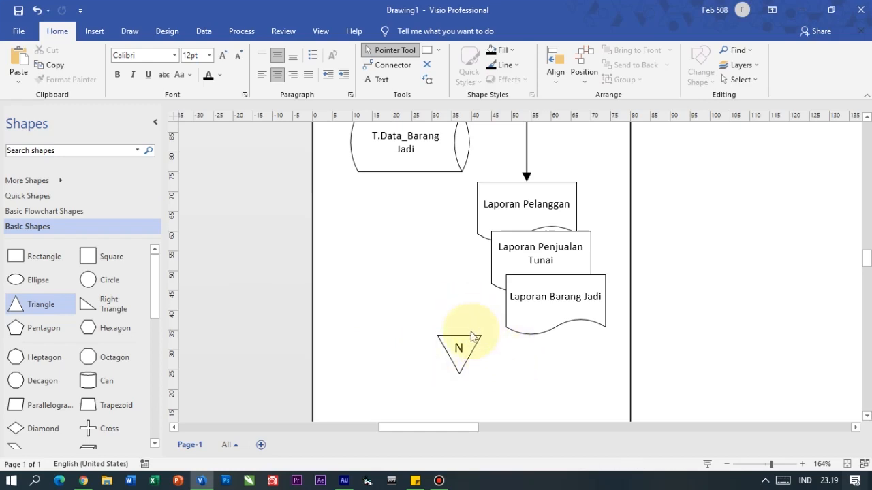
Step: Shift the N triangle slightly down and draw a connector to it from the bottom of the Laporan Barang Jadi document
scroll(496, 356, "up", 3)
scroll(496, 356, "down", 4)
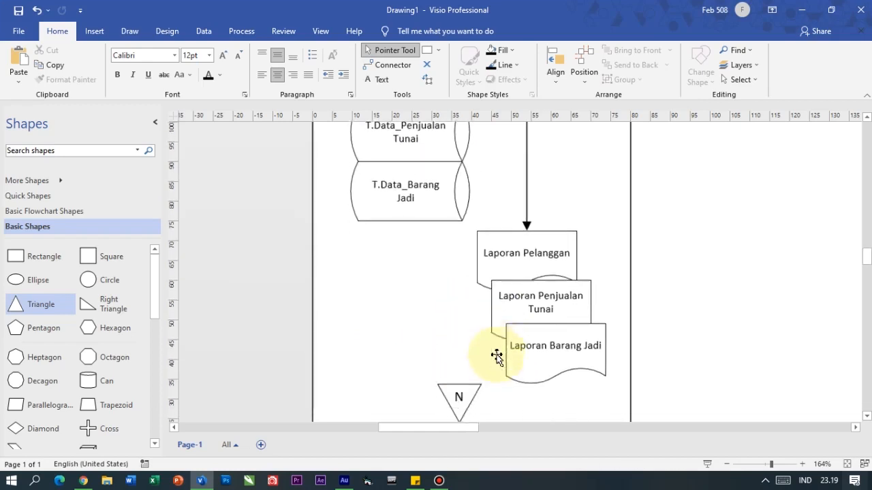
left_click_drag(457, 307, 463, 352)
left_click(390, 64)
left_click_drag(555, 288, 462, 347)
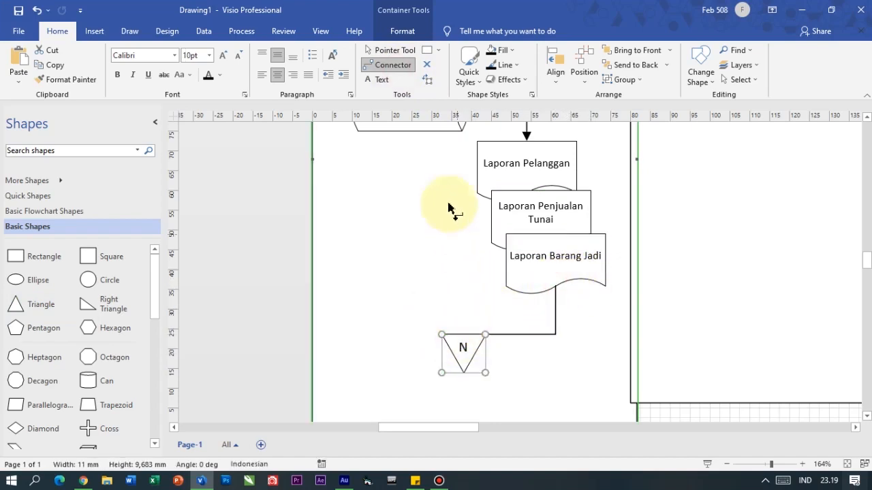
left_click(229, 237)
left_click(389, 49)
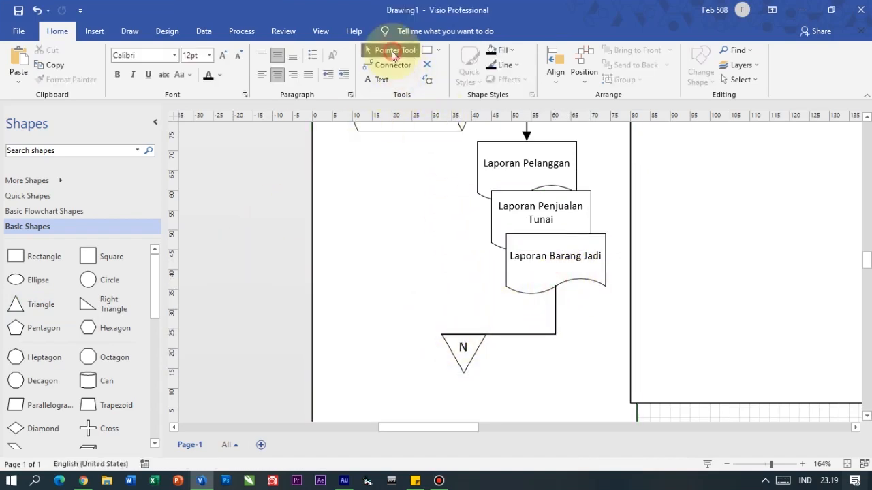
Step: Reroute the Laporan Barang Jadi connector so it enters the N triangle from above and attaches to the triangle's centre
scroll(524, 353, "up", 4)
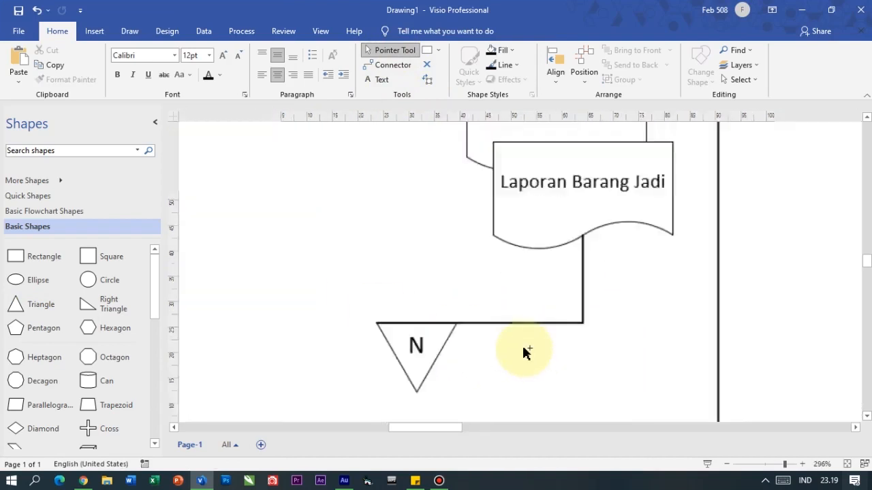
left_click(492, 313)
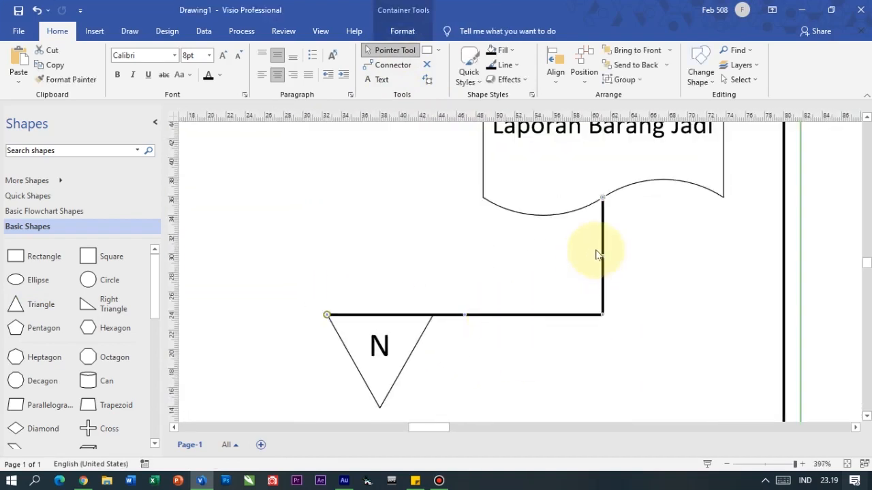
left_click_drag(604, 253, 379, 271)
scroll(331, 318, "up", 5)
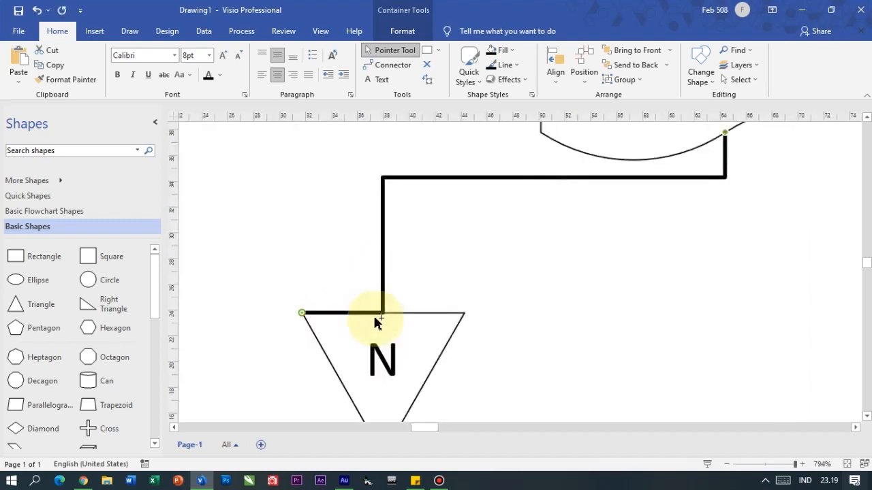
left_click_drag(227, 307, 393, 295)
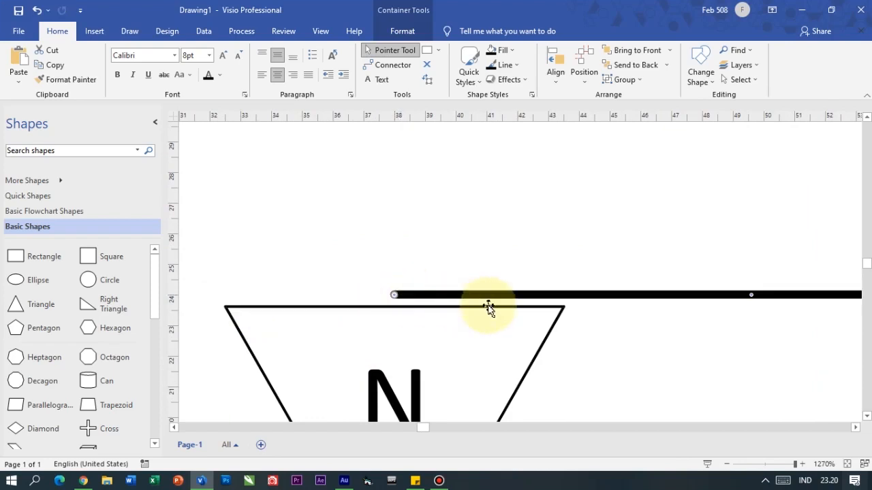
left_click_drag(390, 291, 393, 405)
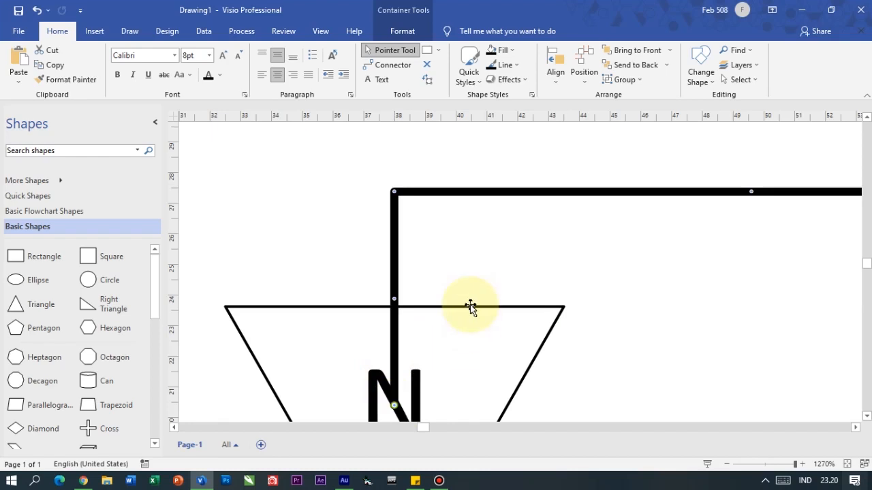
scroll(470, 307, "down", 5)
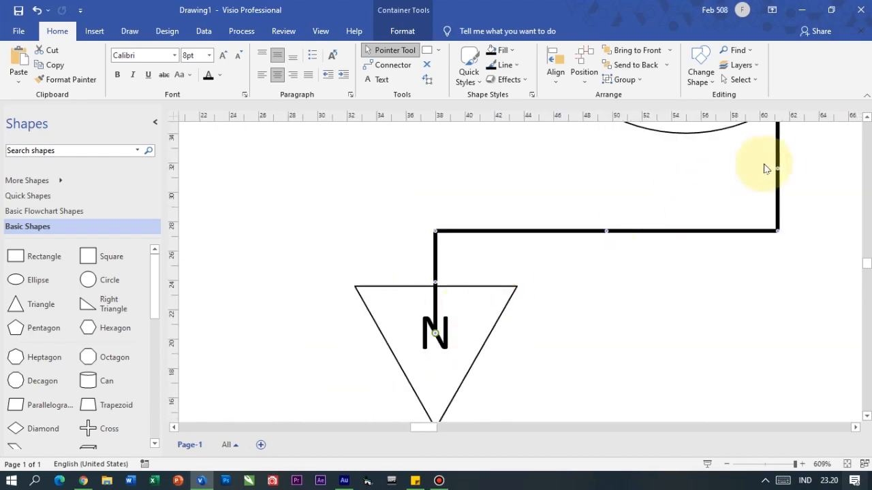
left_click_drag(777, 168, 436, 192)
left_click_drag(606, 136, 603, 178)
scroll(460, 339, "down", 1)
Step: Move the N triangle directly beneath the Laporan Barang Jadi document's connection point to straighten the connector
left_click_drag(445, 344, 774, 315)
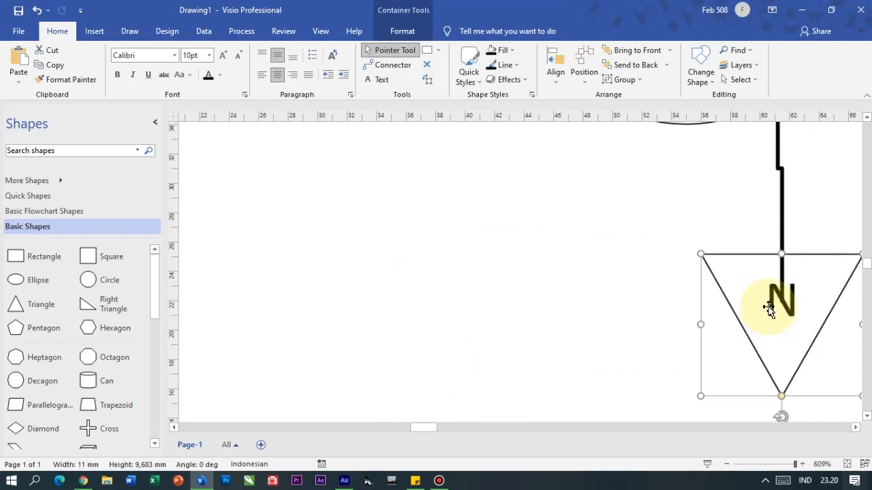
scroll(769, 308, "down", 2)
left_click_drag(780, 345, 768, 345)
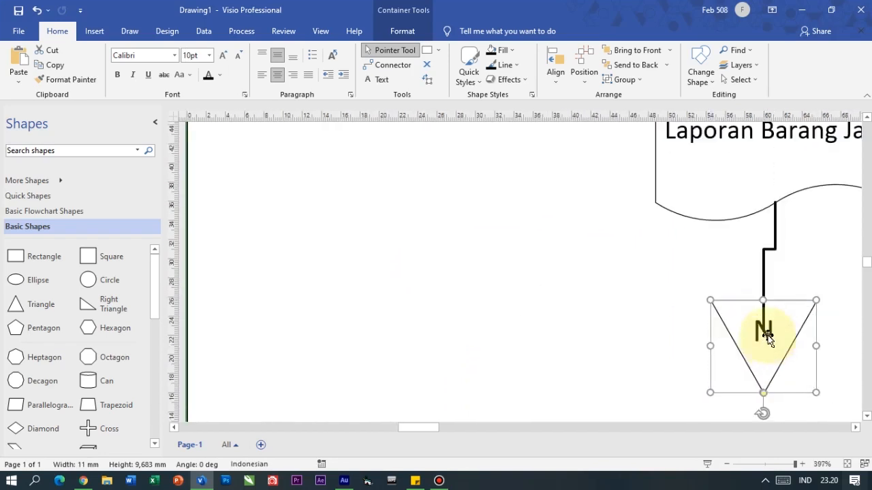
scroll(749, 354, "up", 2)
left_click_drag(429, 427, 451, 431)
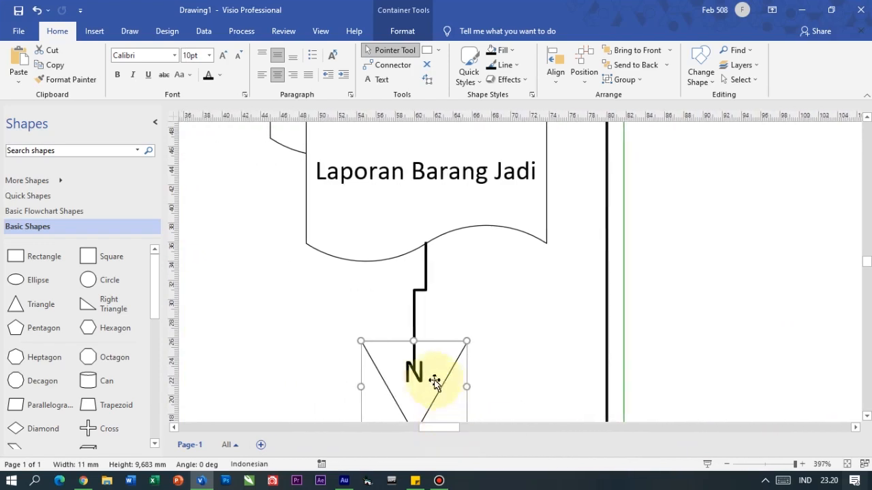
scroll(435, 381, "up", 2)
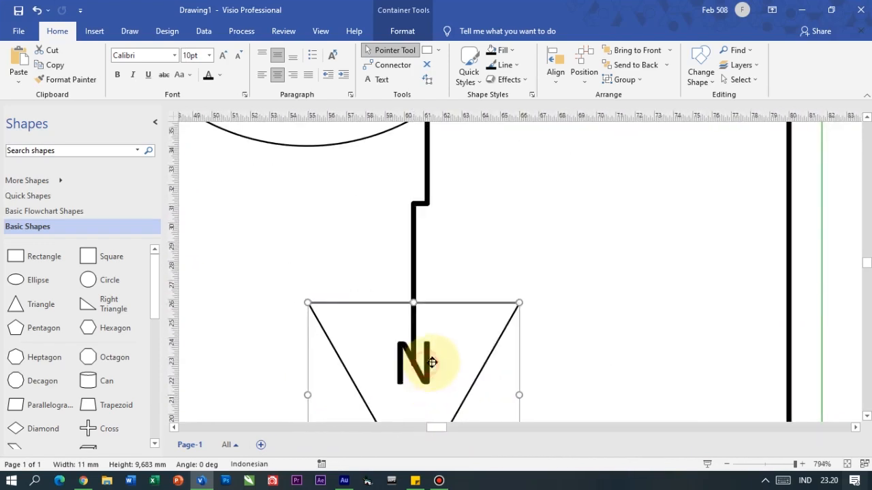
left_click_drag(432, 362, 433, 361)
left_click(467, 240)
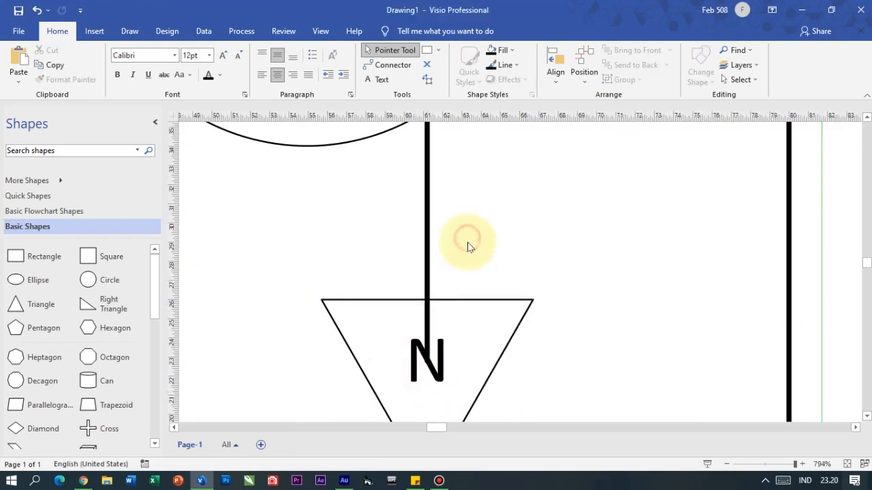
Step: Move the lower end of the Laporan Barang Jadi connector from the N triangle's centre to the midpoint of its top edge
left_click(427, 331)
scroll(428, 351, "up", 1)
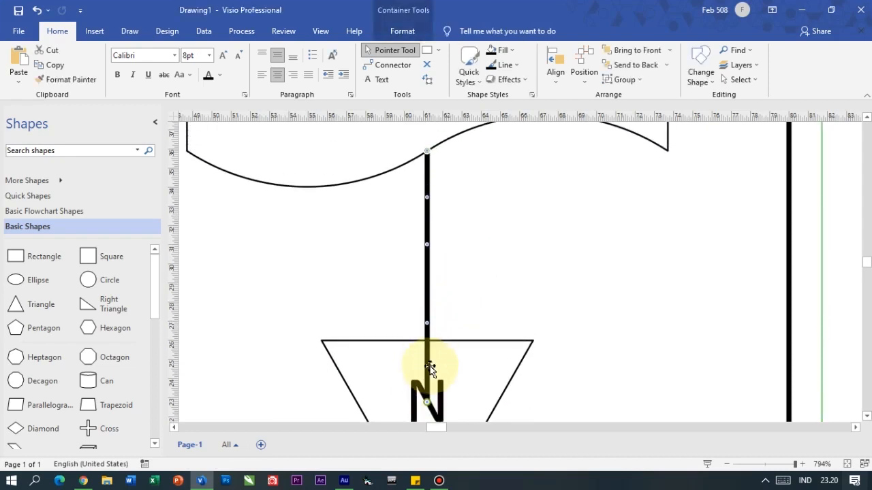
left_click_drag(427, 399, 427, 338)
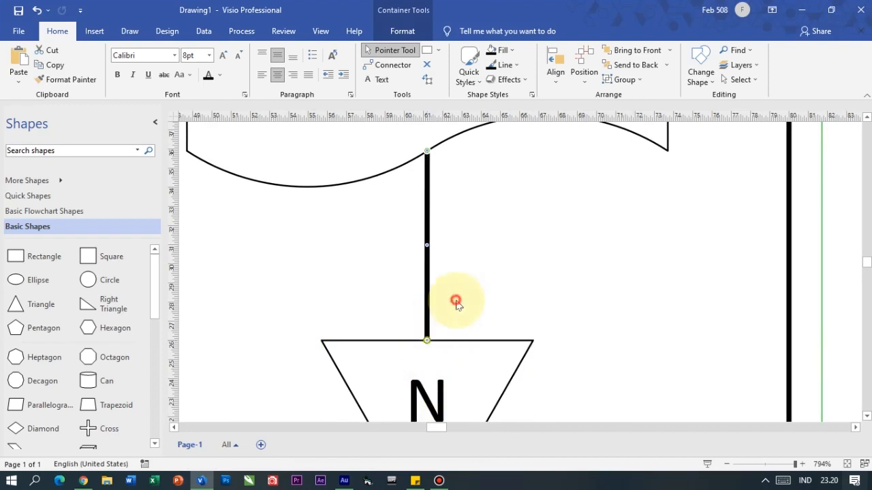
left_click(455, 302)
Step: Add a filled end arrowhead to the connector running from Laporan Barang Jadi to the N triangle
left_click(427, 319)
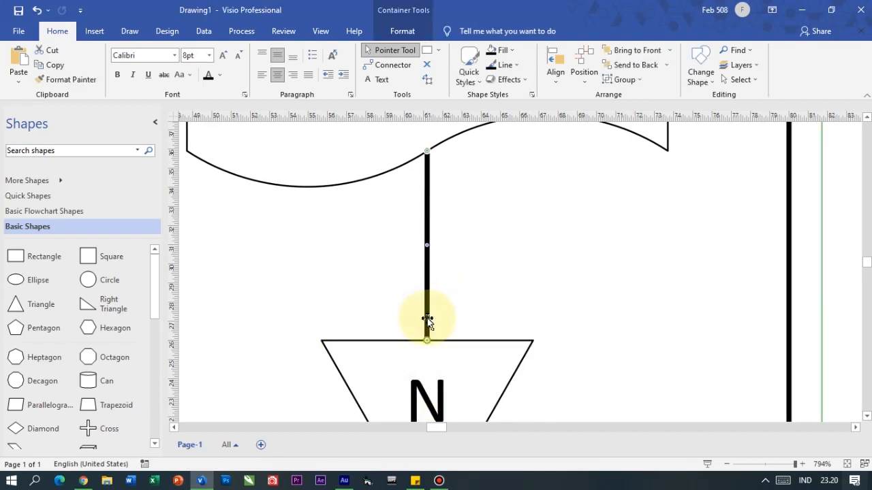
right_click(427, 319)
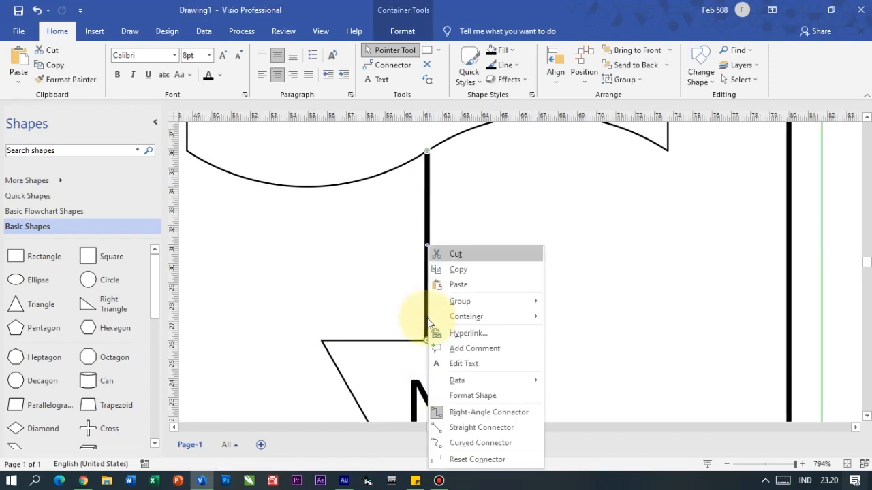
left_click(476, 396)
scroll(817, 375, "down", 1)
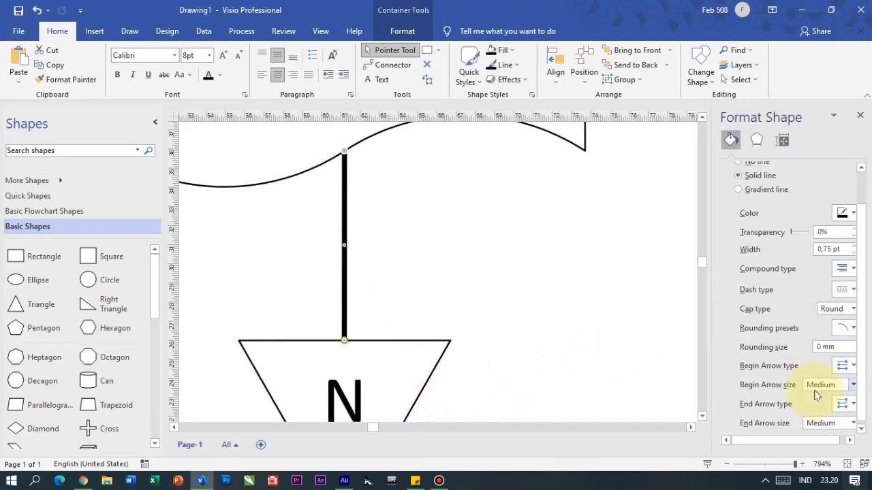
left_click(843, 404)
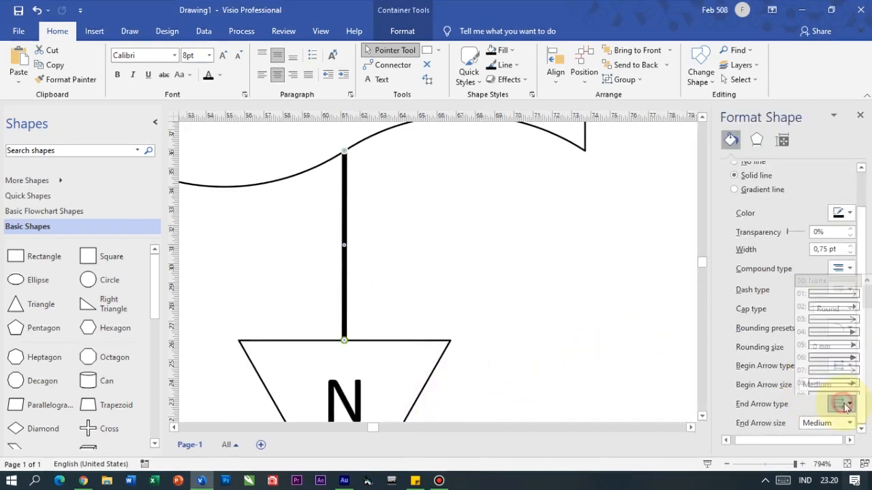
left_click(830, 325)
left_click(859, 116)
left_click(612, 278)
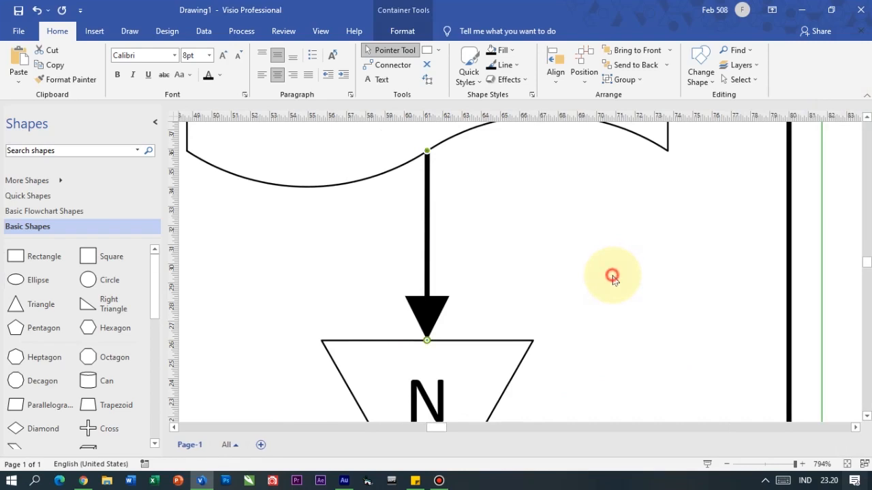
Step: Review the Admin column's flow from the N triangle back up to Mulai and the Surat Order Penjualan documents
scroll(613, 279, "down", 5)
scroll(612, 279, "down", 4)
scroll(611, 279, "up", 5)
scroll(612, 275, "down", 3)
scroll(612, 276, "up", 6)
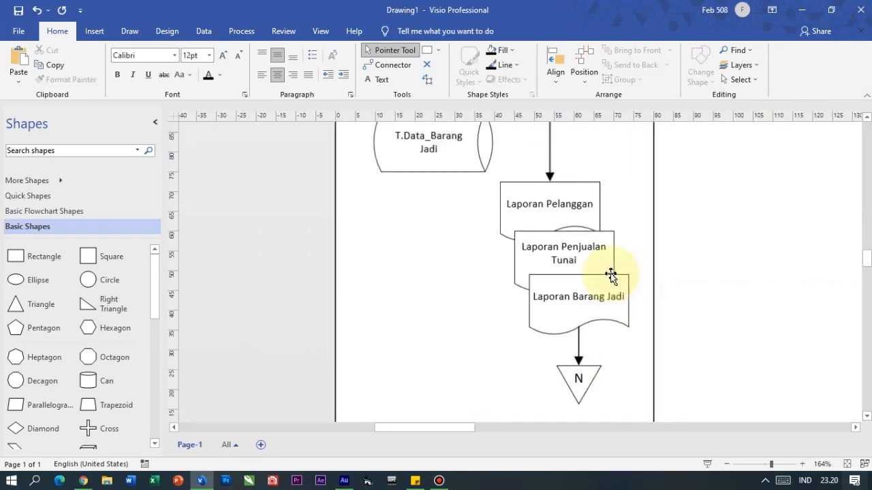
scroll(612, 276, "down", 4)
scroll(612, 276, "up", 6)
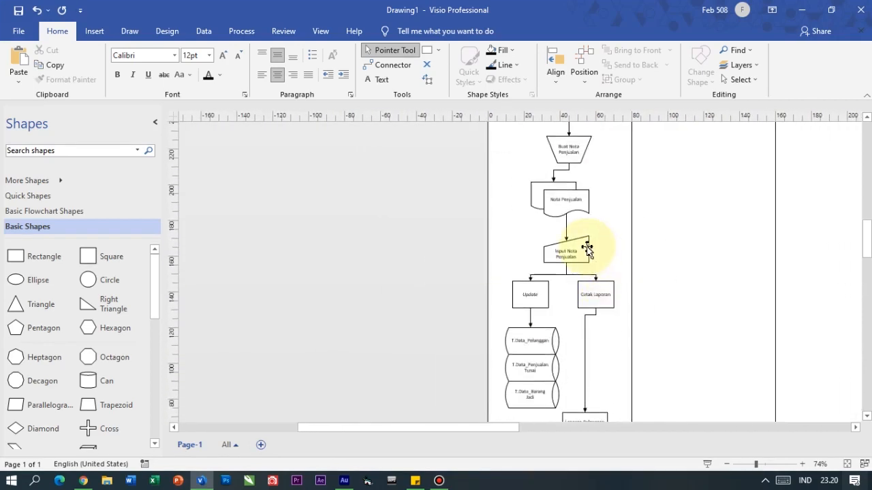
scroll(566, 310, "up", 5)
scroll(543, 277, "up", 6)
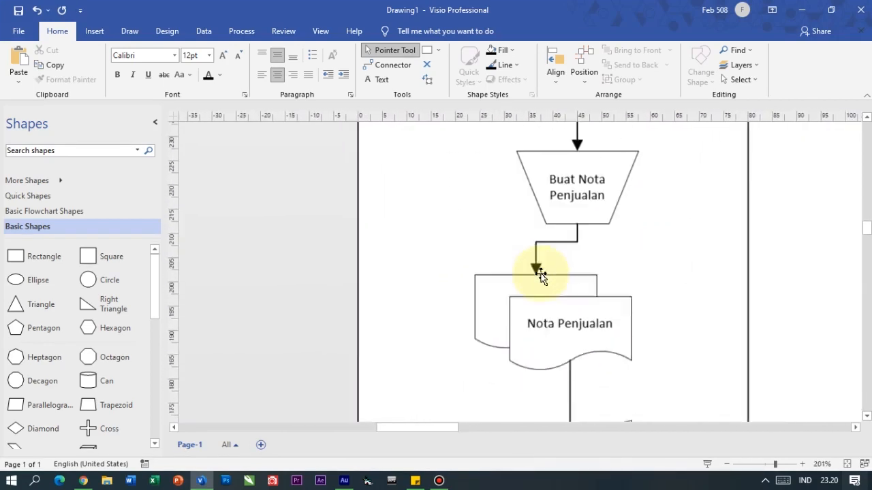
scroll(584, 337, "up", 2)
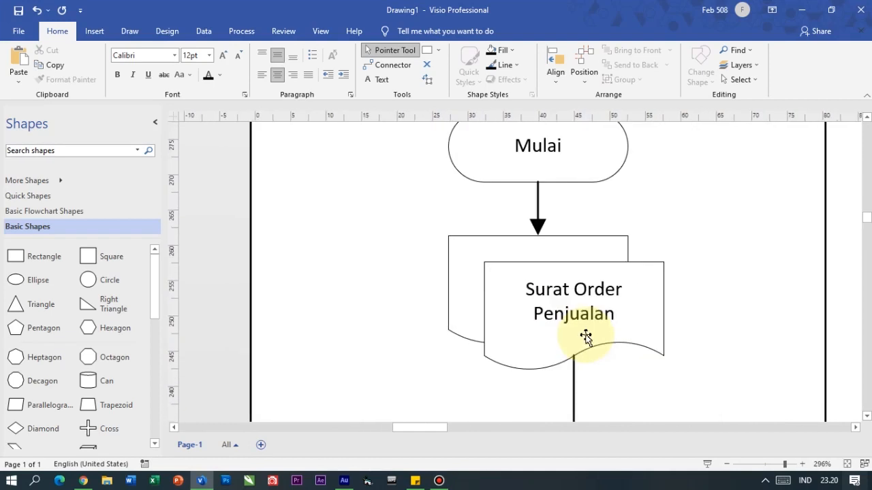
scroll(572, 330, "up", 1)
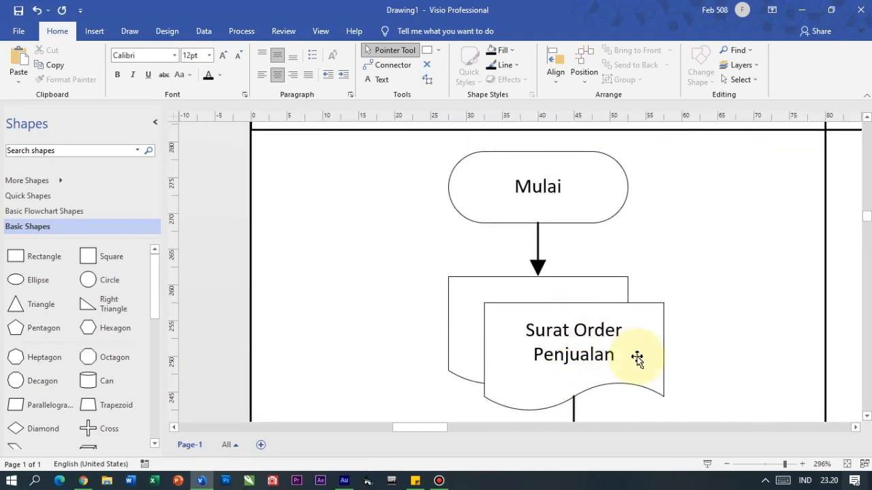
scroll(636, 358, "up", 1)
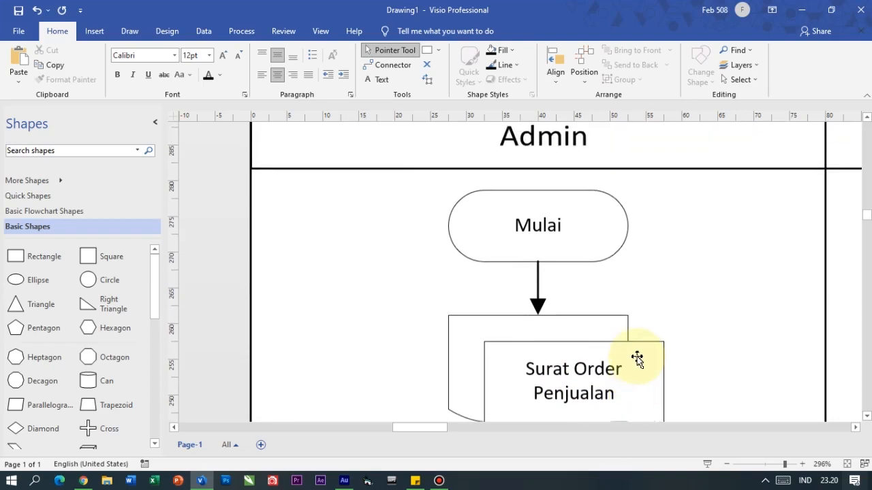
scroll(636, 357, "down", 1)
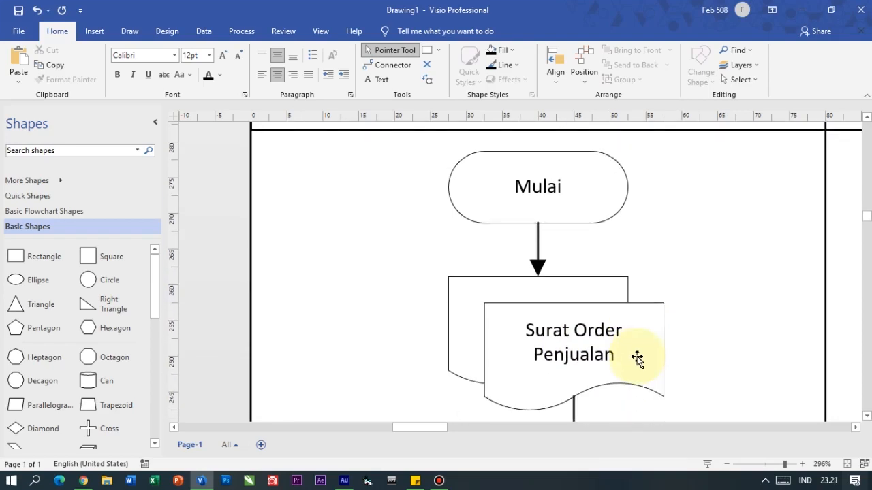
scroll(617, 341, "down", 1)
scroll(471, 323, "down", 2)
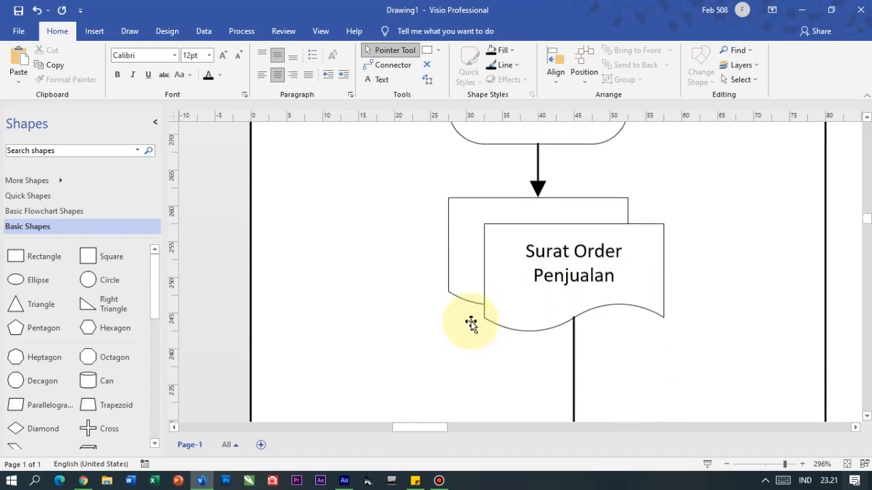
scroll(474, 293, "down", 4)
scroll(484, 413, "up", 6)
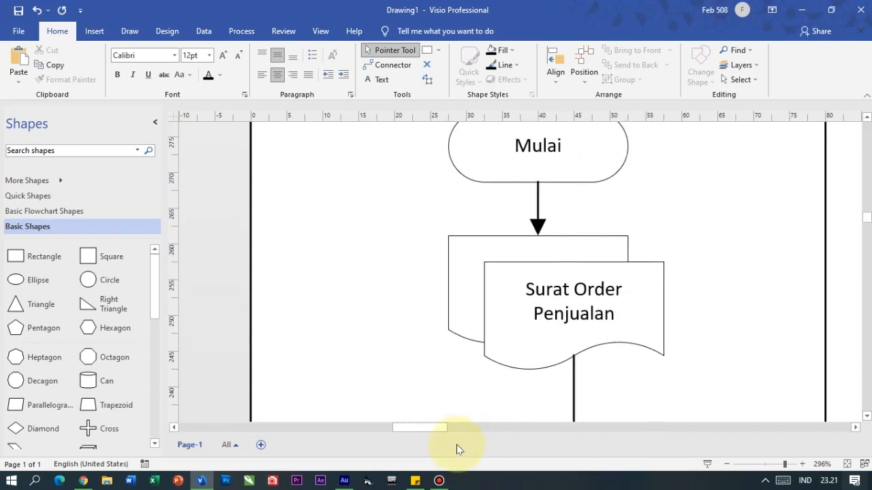
scroll(551, 364, "down", 4, "ctrl")
scroll(753, 286, "down", 2)
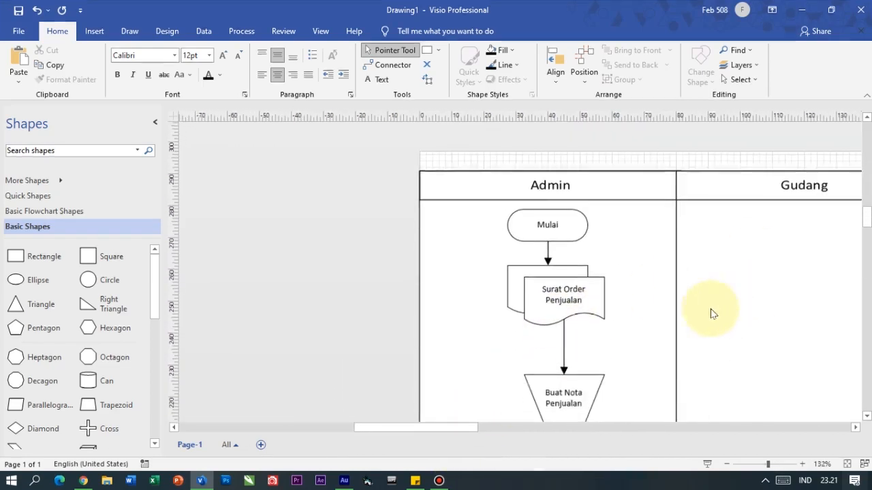
scroll(517, 269, "up", 4, "ctrl")
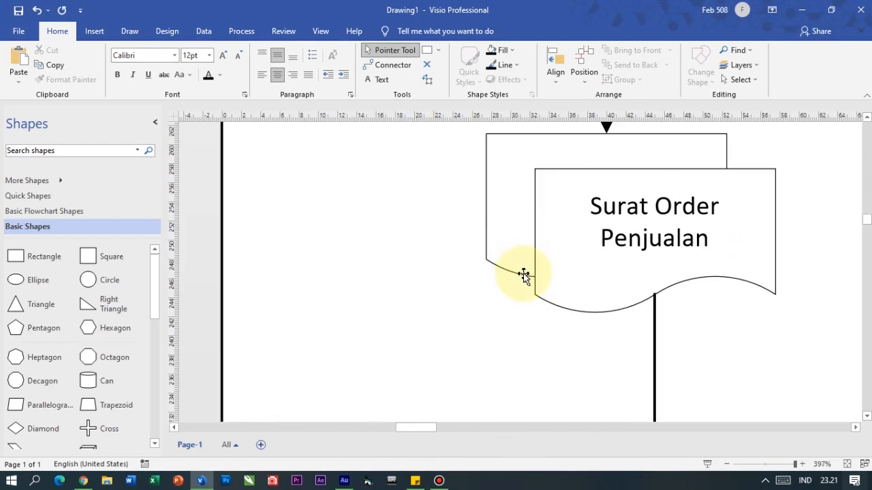
Step: Place an On-page reference circle, 9 mm wide and high, in the Admin column below and left of the Surat Order Penjualan documents
left_click(38, 212)
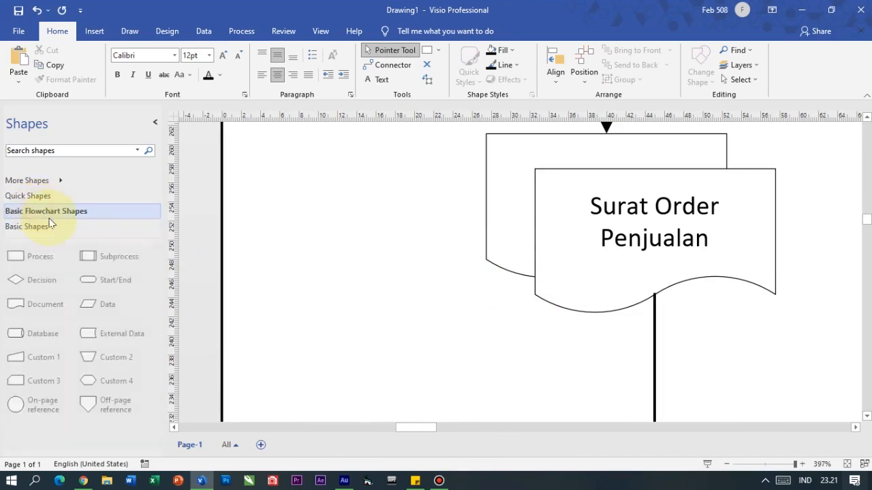
scroll(372, 266, "down", 3)
scroll(372, 266, "up", 3)
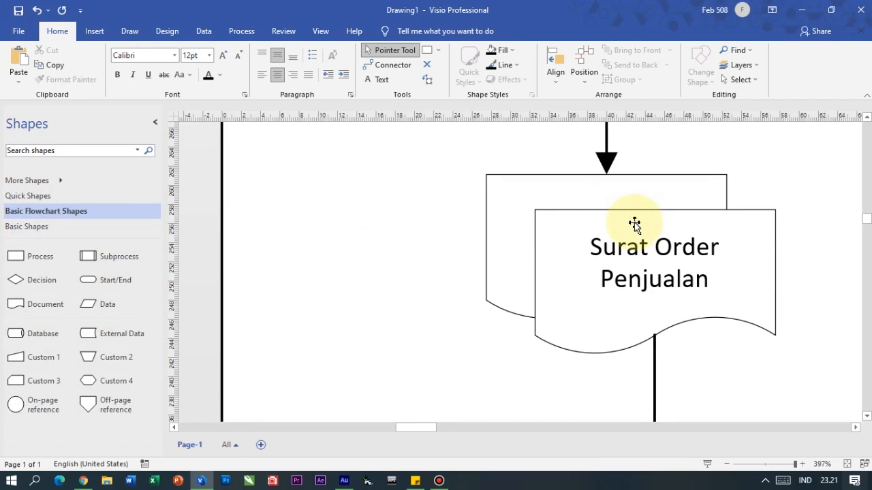
scroll(573, 235, "down", 3)
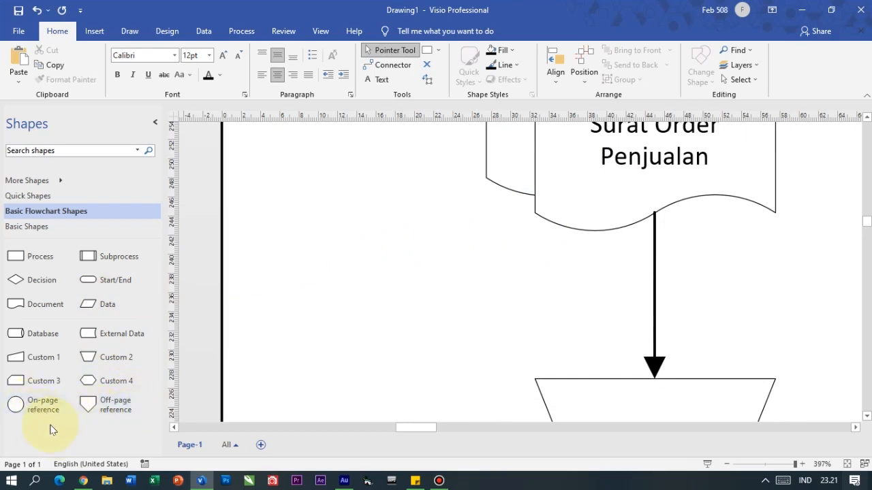
left_click_drag(213, 428, 379, 289)
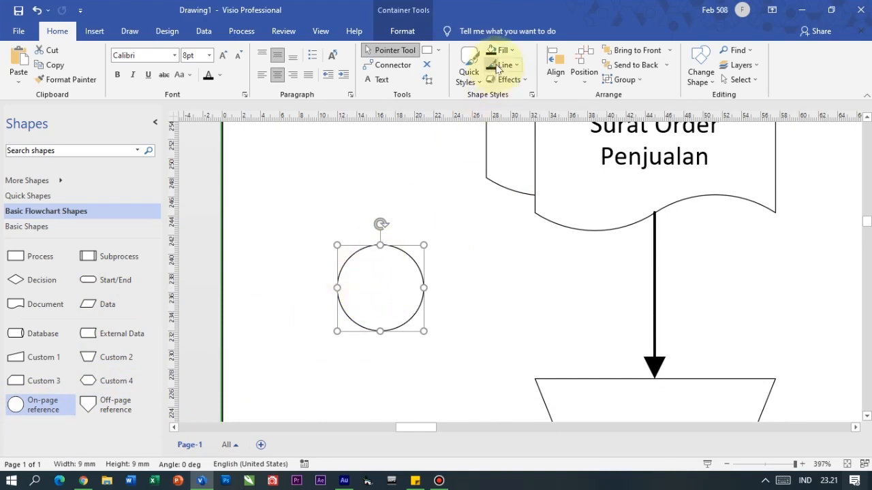
Step: Draw a right-angle connector from the left side of the rear Surat Order Penjualan document to the top of the reference circle
left_click(392, 68)
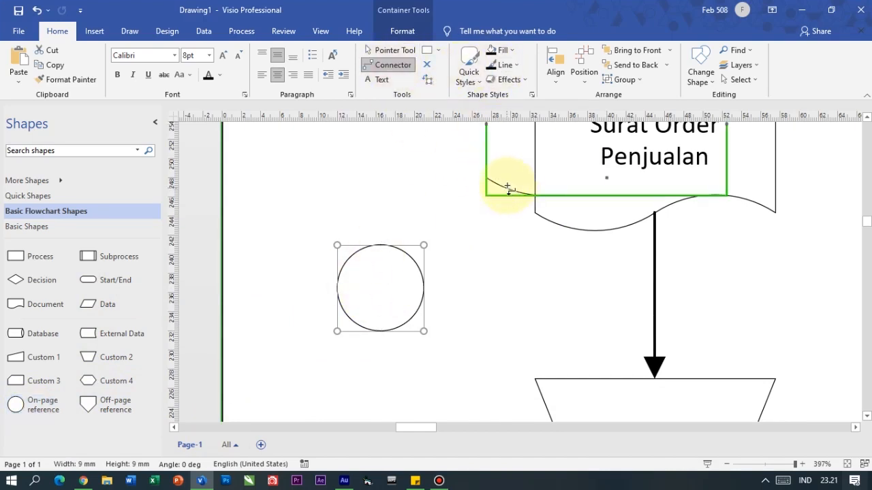
scroll(506, 188, "up", 2)
left_click_drag(488, 203, 380, 327)
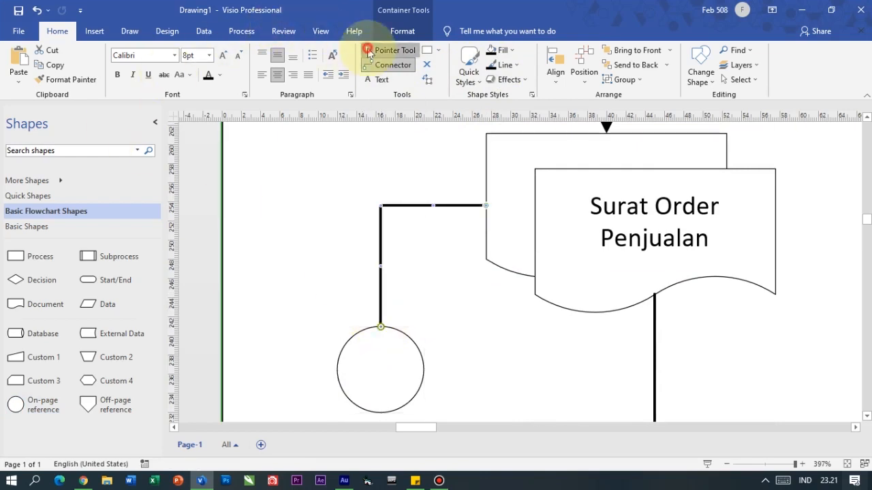
left_click(368, 52)
Step: Add a filled end arrowhead to the connector entering the reference circle and label the circle 1
right_click(378, 237)
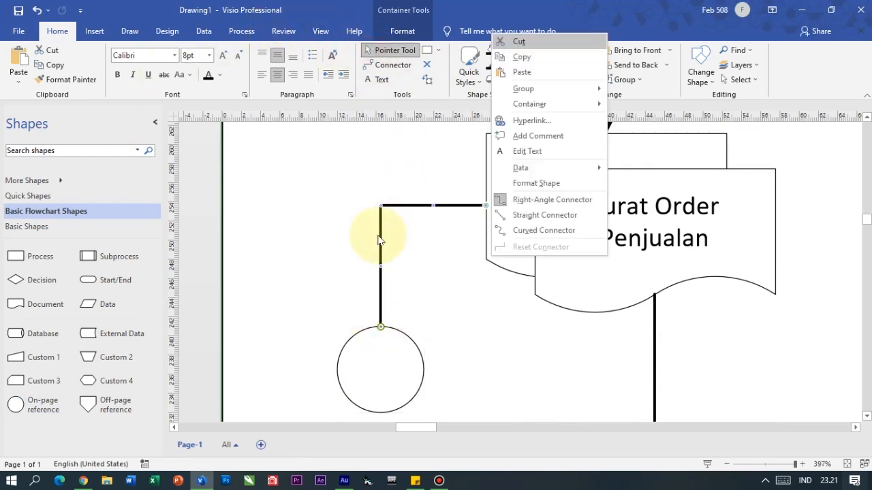
left_click(518, 181)
scroll(827, 361, "down", 1)
left_click(843, 403)
left_click(843, 329)
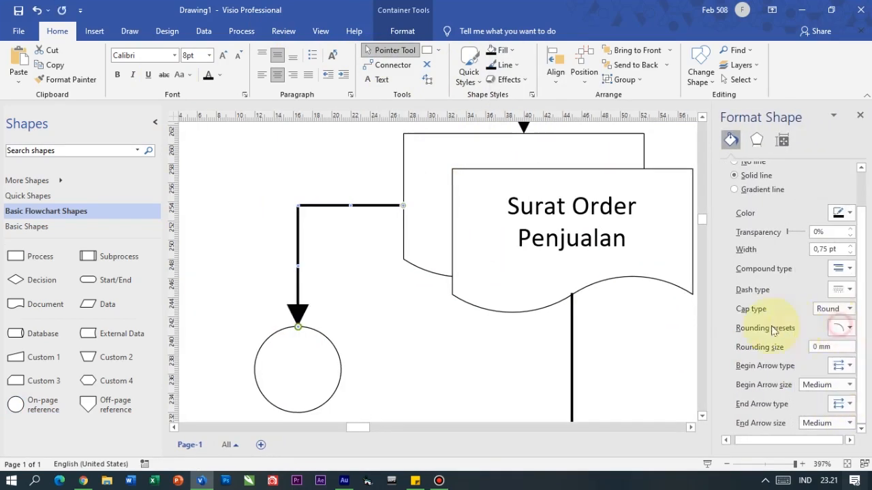
left_click(361, 344)
double_click(301, 371)
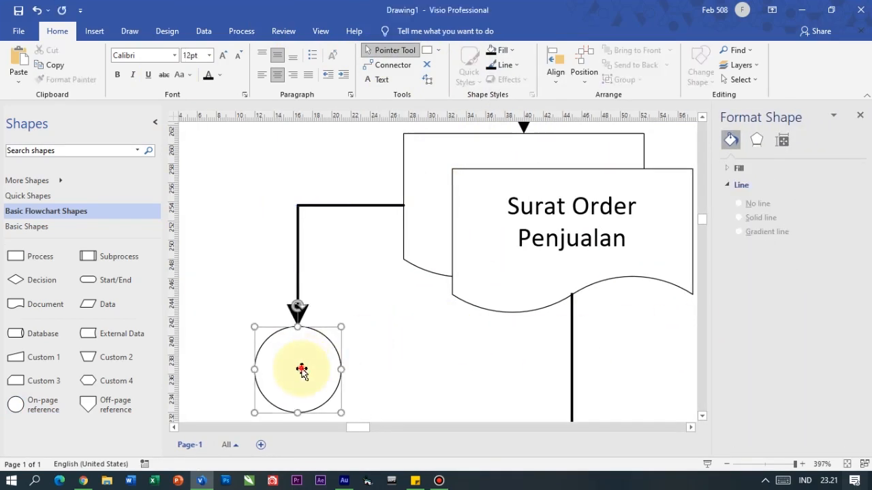
left_click(360, 298)
Step: Examine the Admin flow around the Nota Penjualan documents, from reference circle 1 down to Update and Cetak Laporan
scroll(363, 303, "down", 5)
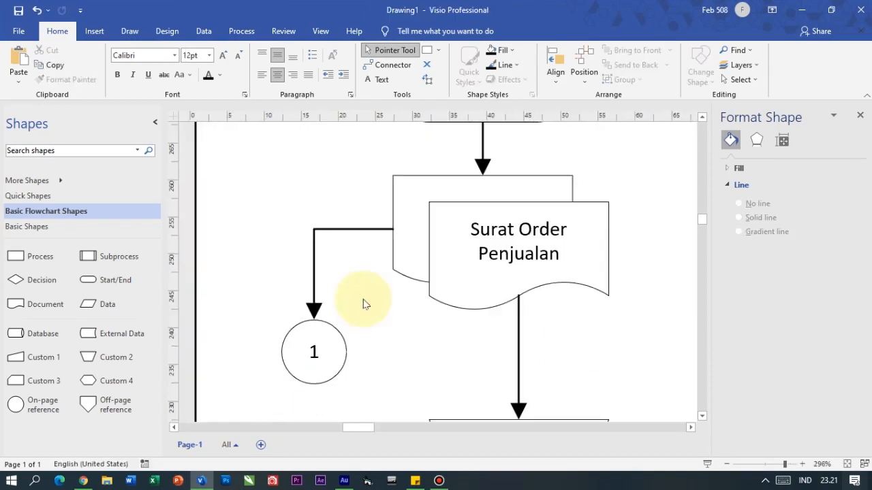
scroll(364, 303, "down", 5)
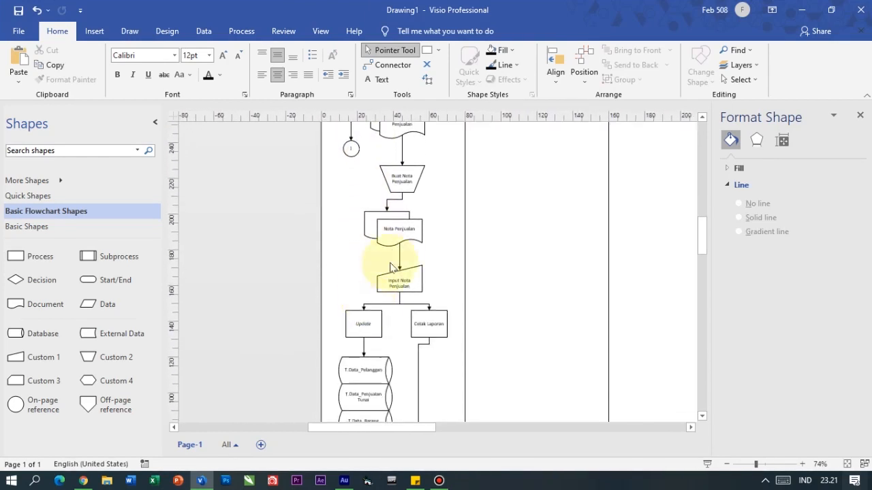
scroll(398, 251, "up", 4)
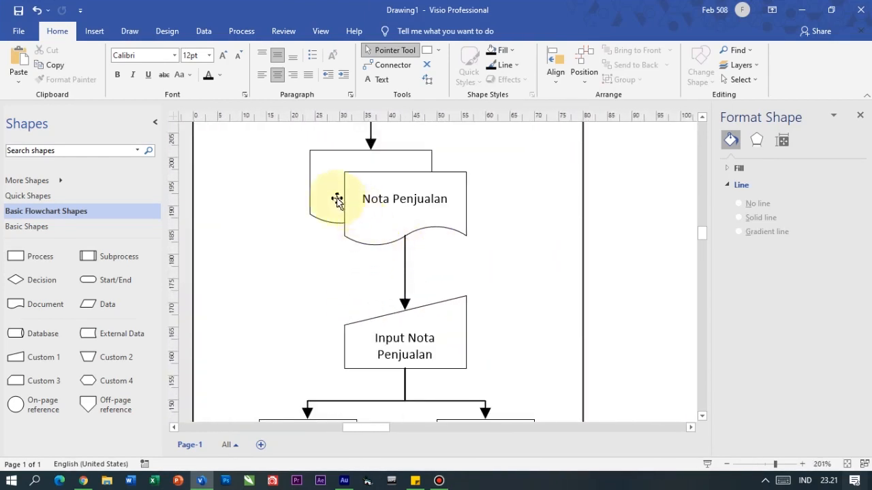
scroll(323, 232, "up", 2)
scroll(316, 232, "down", 2)
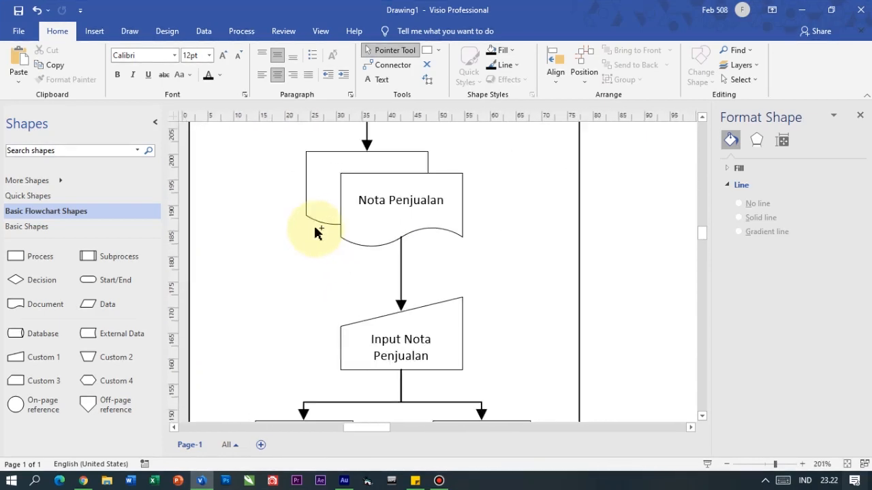
scroll(332, 190, "down", 3)
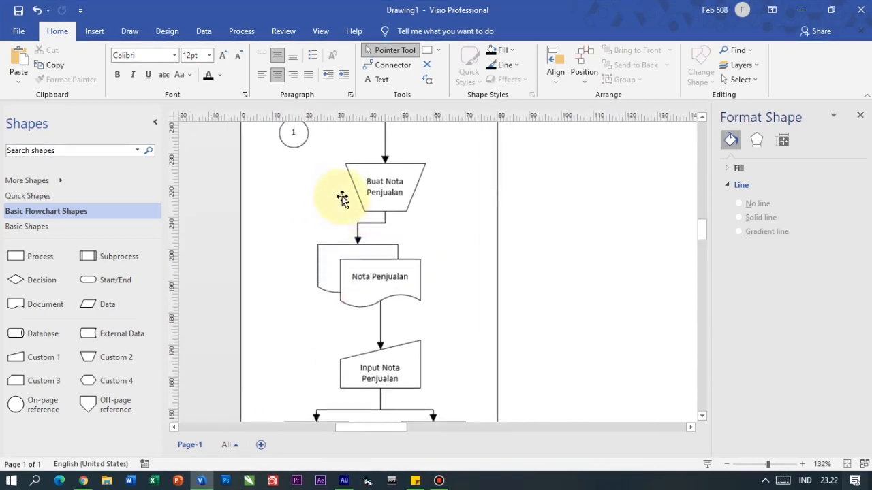
scroll(343, 195, "up", 3)
scroll(428, 271, "down", 2)
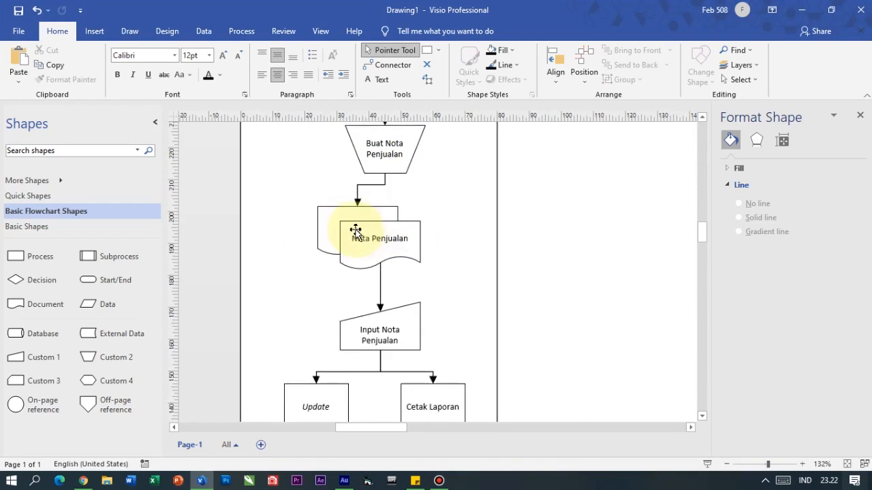
scroll(334, 248, "down", 2)
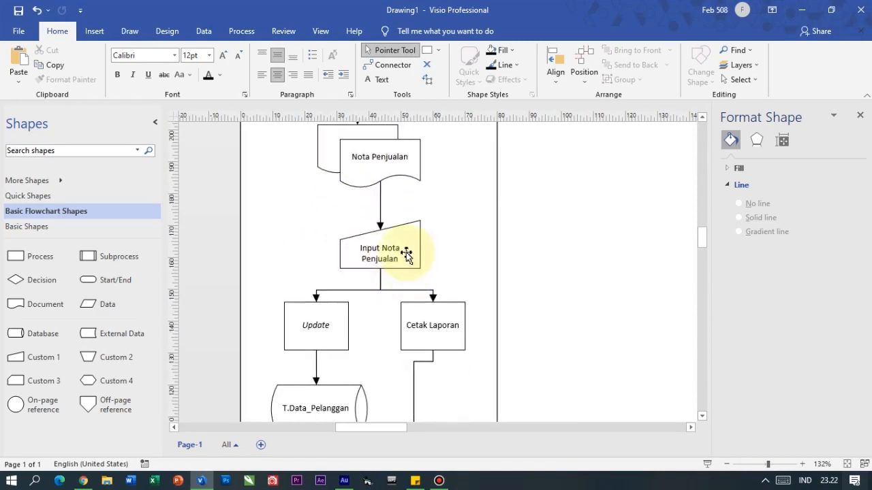
scroll(390, 264, "up", 2)
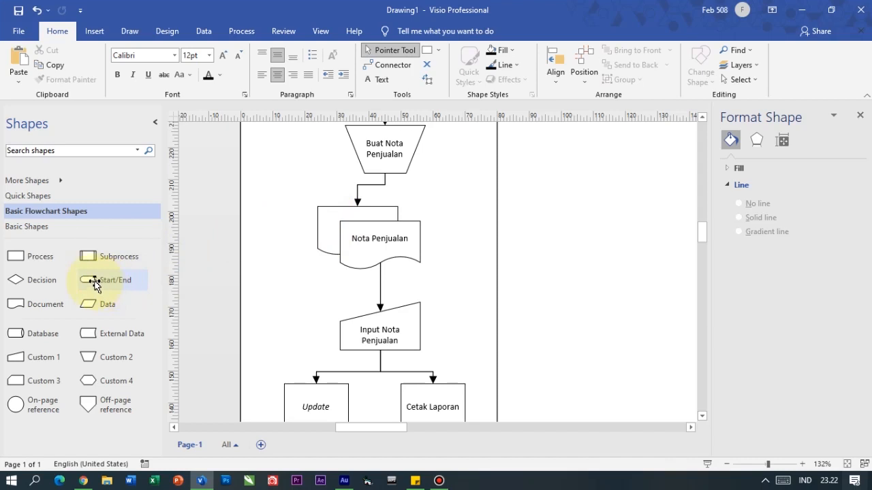
Step: Place a Start/End shape labelled Pelanggan in the Admin column, below and left of the Nota Penjualan documents
left_click_drag(95, 283, 290, 293)
double_click(290, 293)
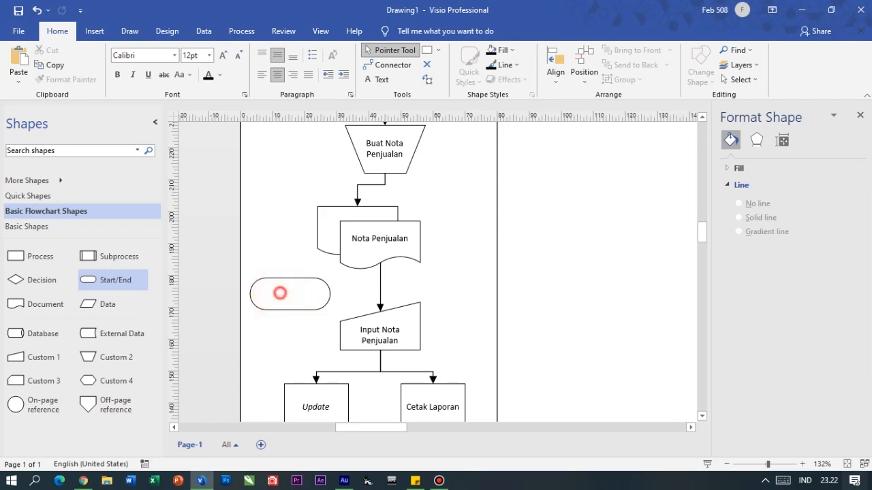
type("Pelanggan")
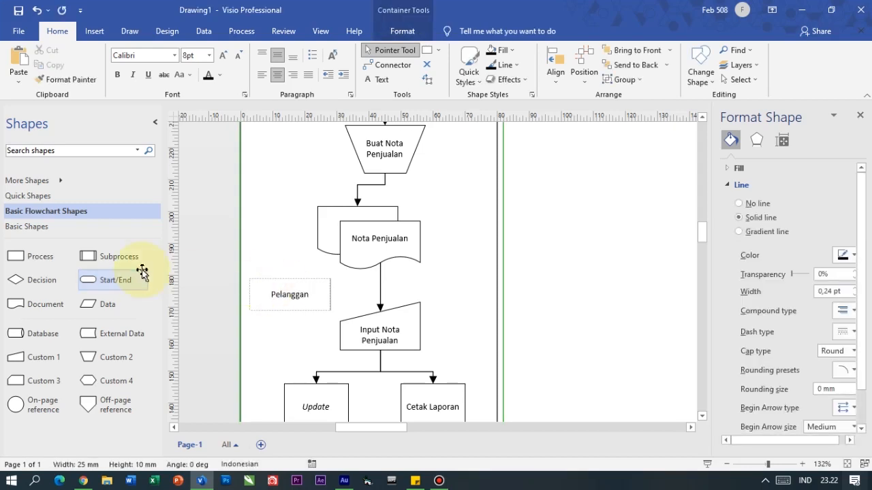
left_click(227, 249)
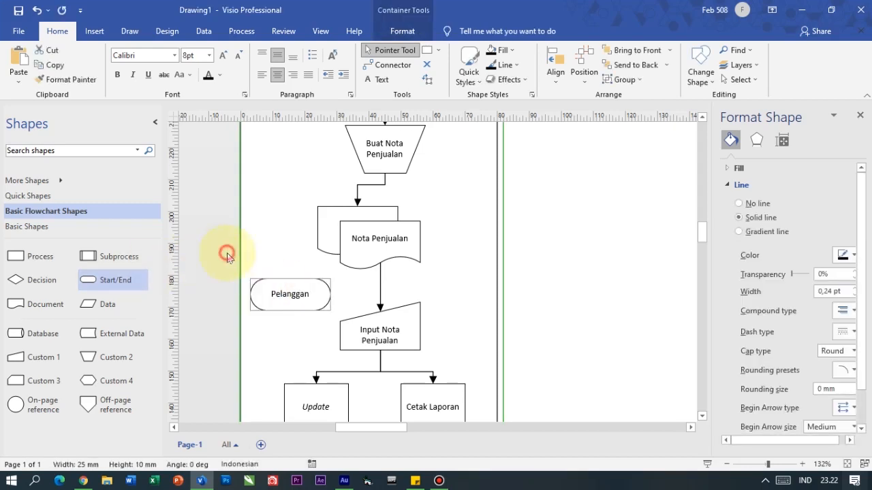
Step: Connect the left side of the rear Nota Penjualan document to the top of Pelanggan with a right-angle connector ending in a filled arrowhead
left_click(372, 65)
left_click_drag(317, 230, 290, 278)
scroll(837, 408, "down", 2)
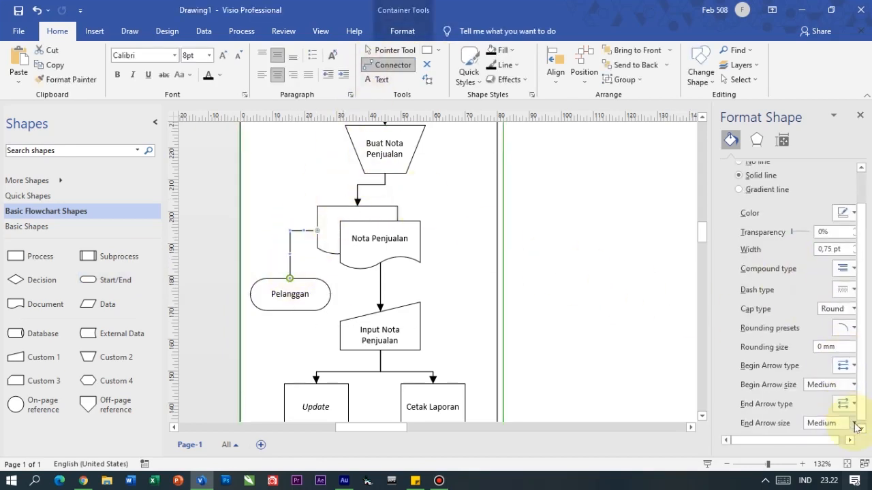
left_click(840, 403)
left_click(838, 338)
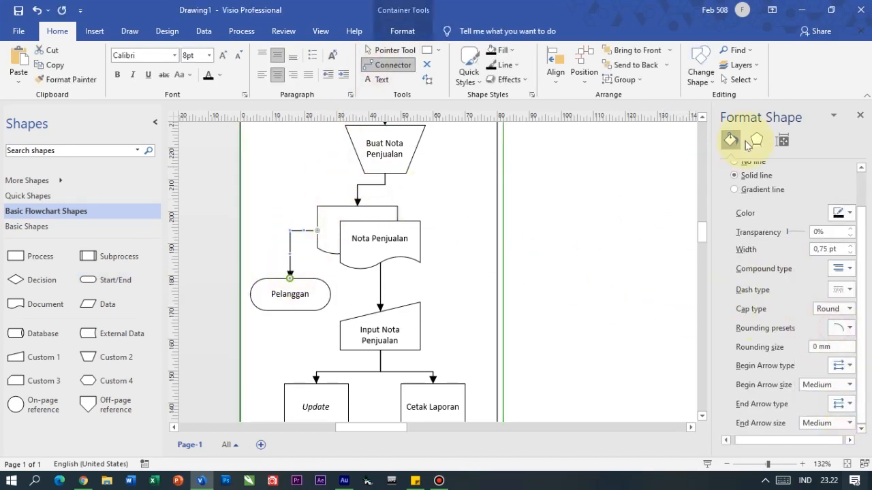
left_click(858, 119)
left_click(284, 218)
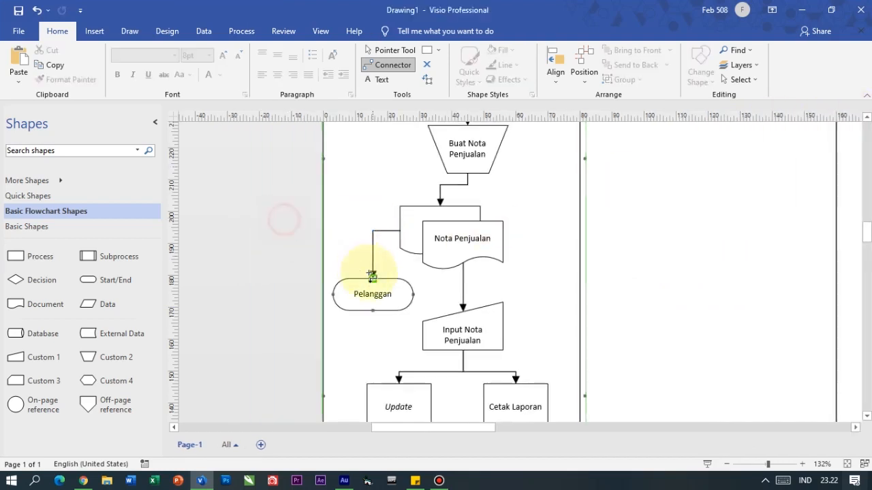
scroll(413, 289, "up", 2)
left_click(372, 51)
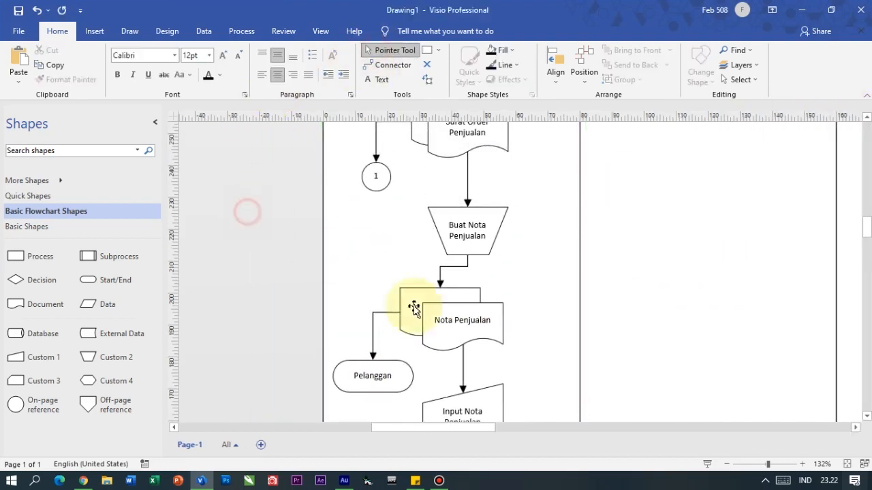
Step: Examine the Admin column's flow from Mulai down to Laporan Pelanggan and the empty Gudang column beside it
scroll(418, 310, "up", 6)
scroll(427, 312, "down", 8)
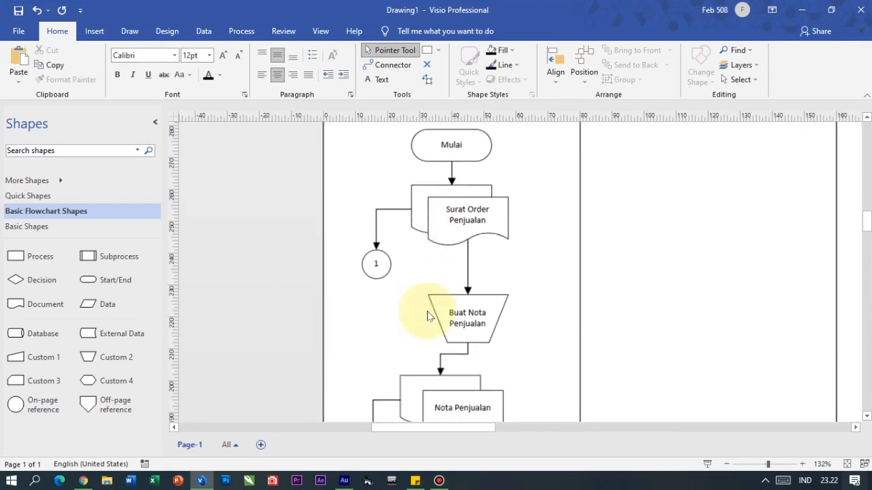
scroll(427, 312, "down", 9)
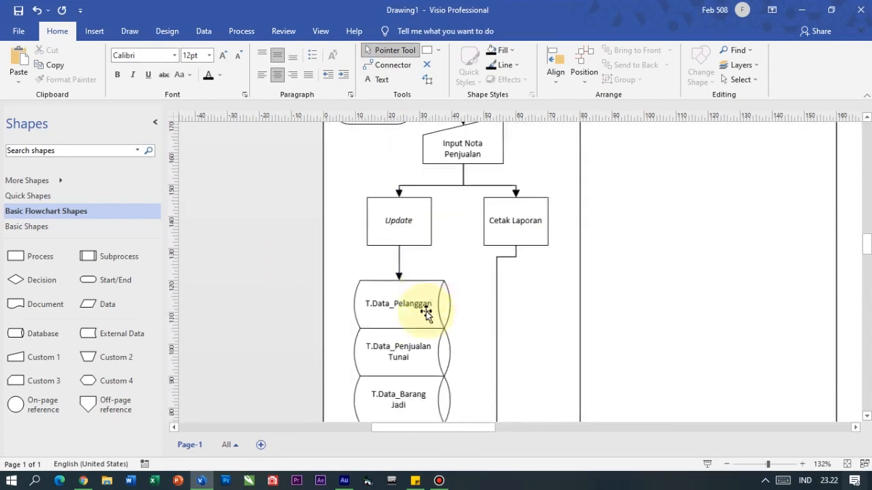
scroll(593, 363, "down", 2)
scroll(660, 368, "up", 14)
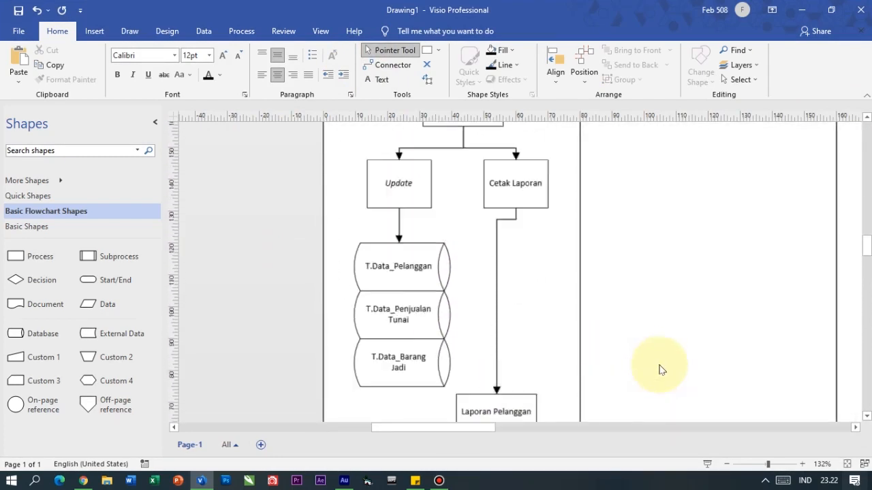
scroll(681, 361, "up", 3)
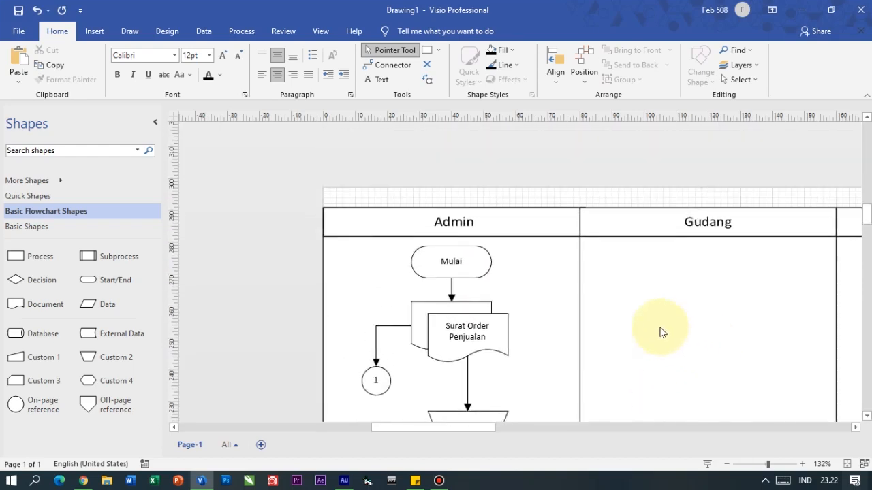
scroll(660, 335, "down", 1)
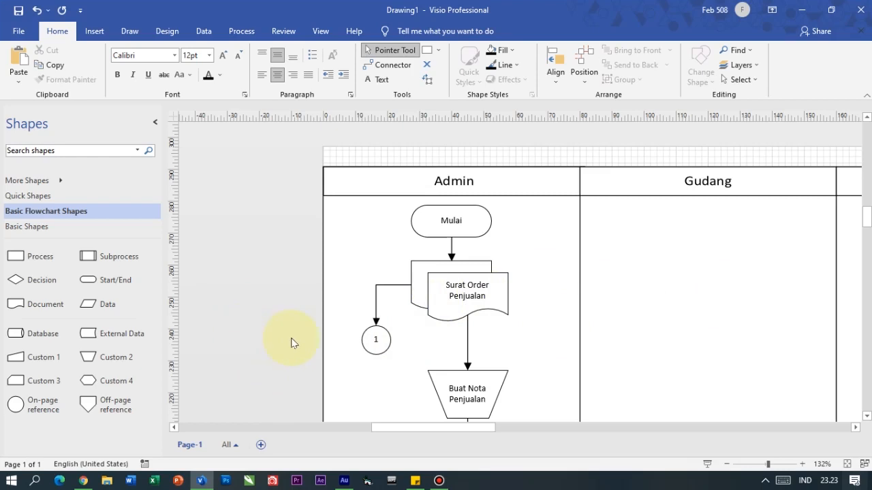
Step: Copy reference circle 1 from the Admin column and place the copy centred just below the Gudang heading
left_click(381, 346)
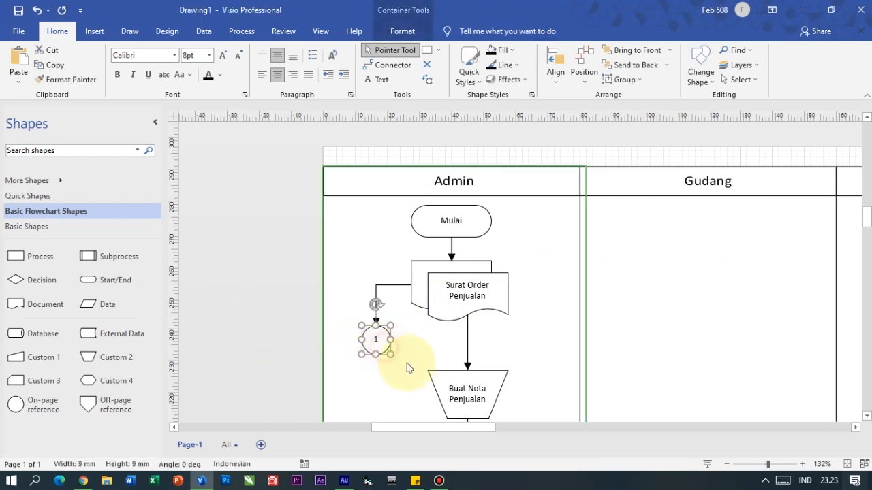
key("ctrl+c")
key("ctrl+v")
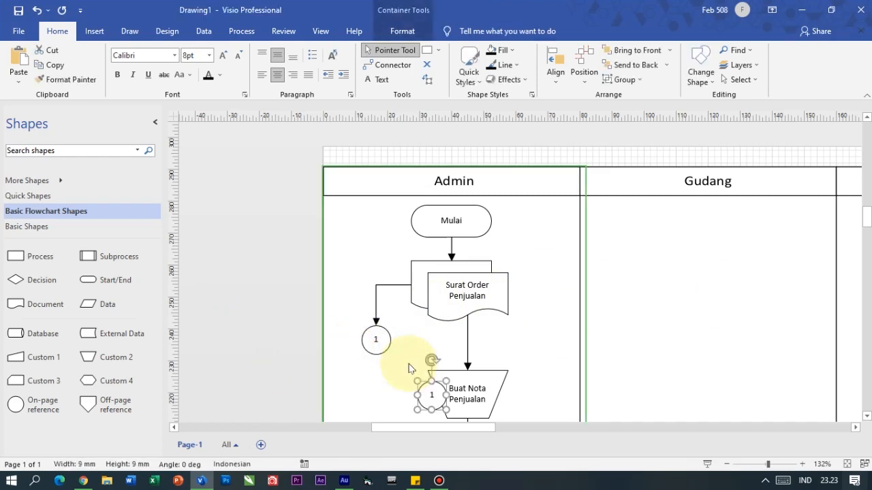
left_click_drag(426, 395, 702, 229)
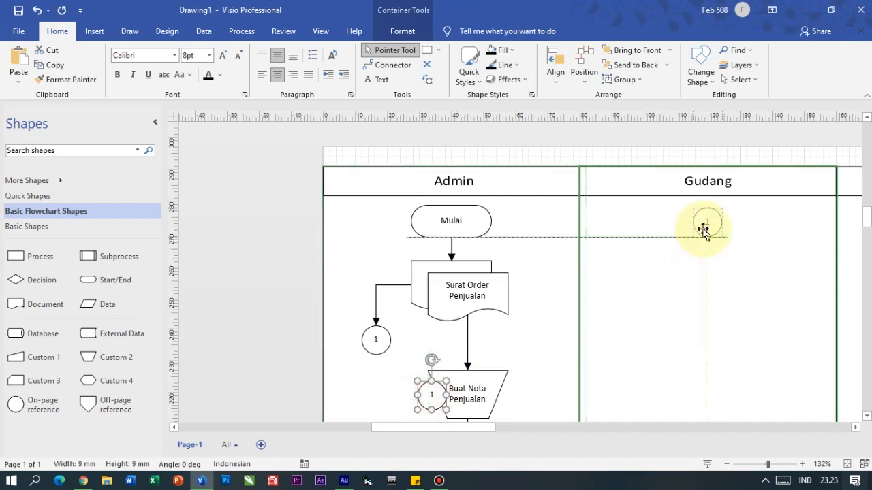
left_click(242, 284)
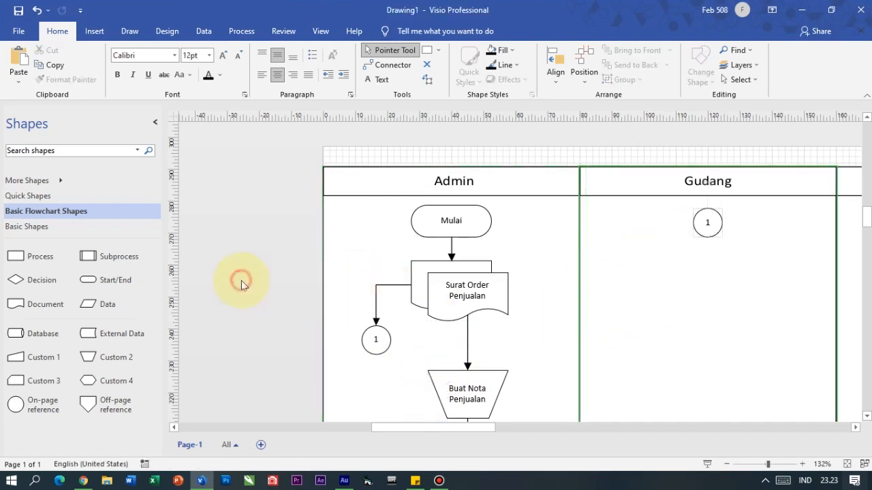
Step: Copy the front Surat Order Penjualan document and place the copy centred under reference circle 1 in the Gudang column
left_click(461, 303)
key("ctrl+c")
key("ctrl+v")
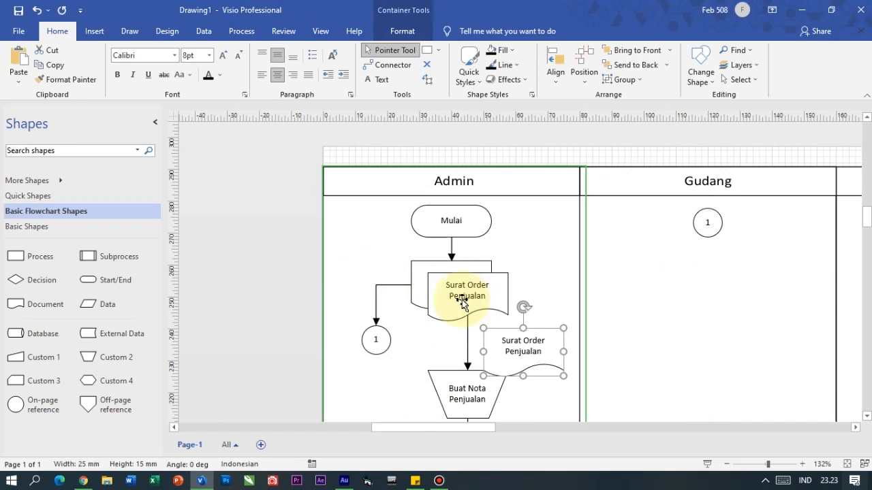
left_click_drag(523, 347, 691, 295)
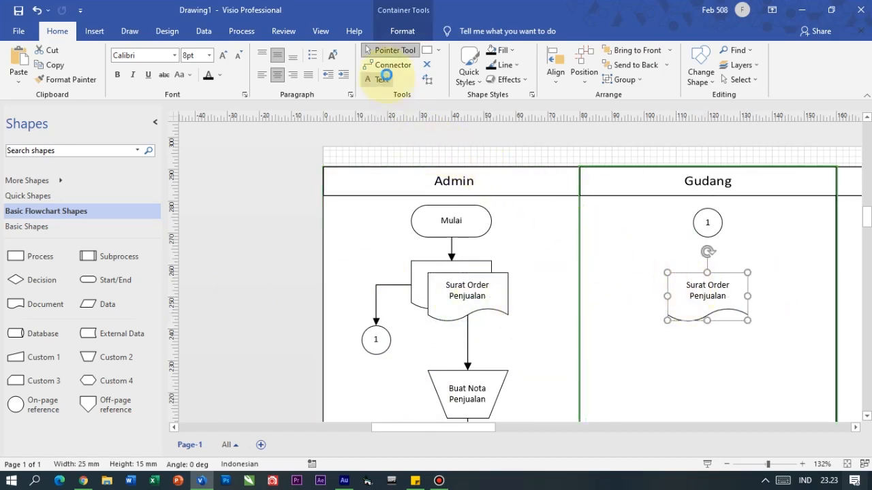
Step: Connect Gudang's reference circle 1 to the top of its Surat Order Penjualan document with a connector ending in a filled arrowhead
left_click(385, 69)
left_click_drag(705, 244, 681, 272)
key("Menu")
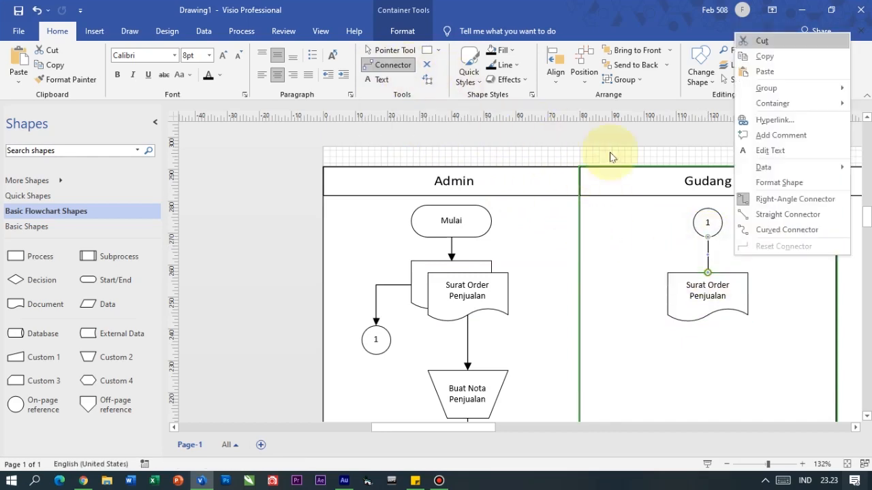
left_click(776, 185)
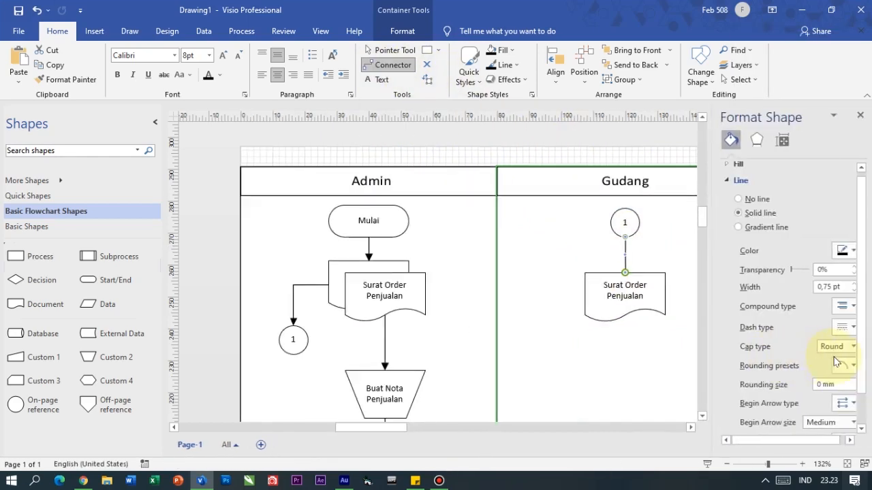
left_click(851, 407)
left_click(840, 323)
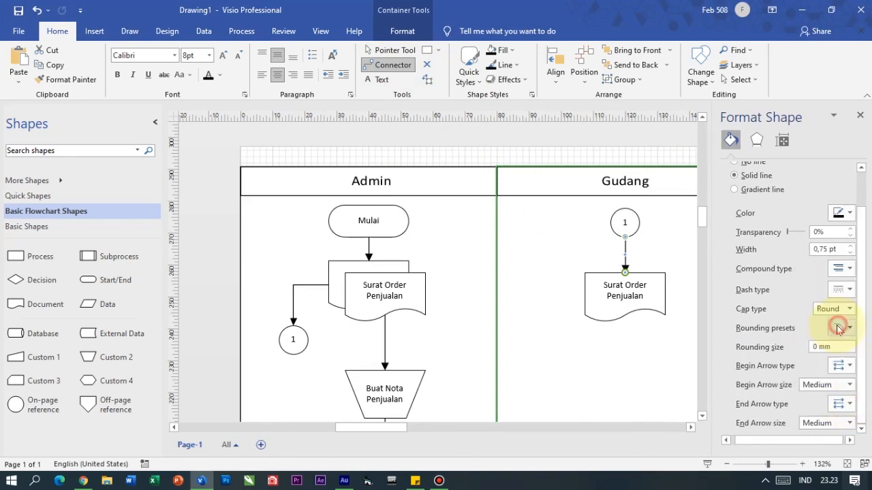
left_click(859, 115)
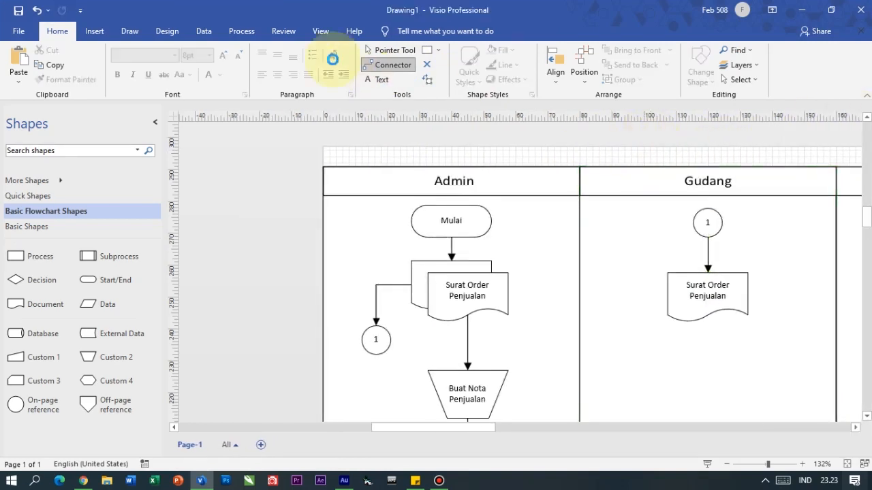
left_click(391, 53)
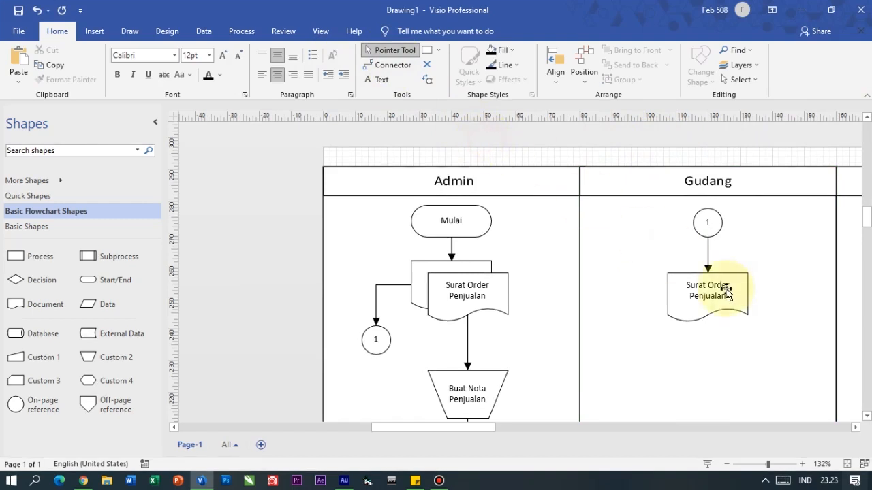
Step: Examine the Admin flow around Nota Penjualan and the free space in the Gudang and Pemasaran columns
scroll(726, 290, "down", 3)
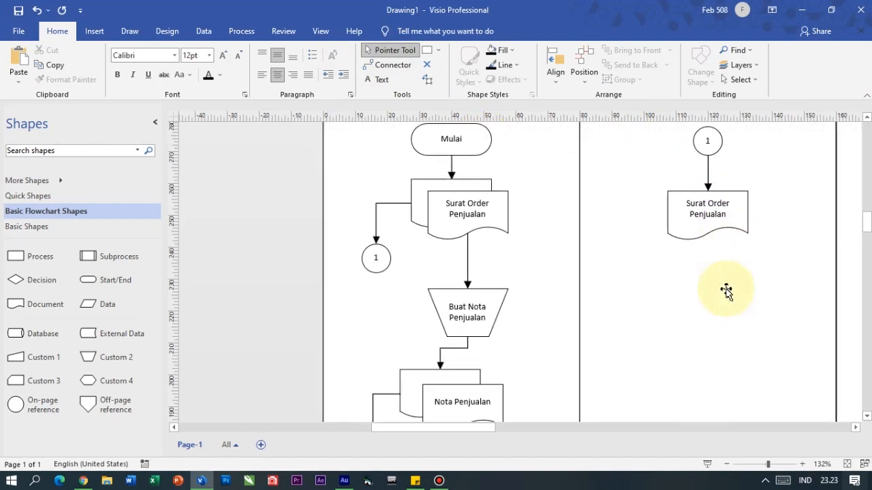
scroll(726, 291, "down", 3)
scroll(726, 290, "up", 1)
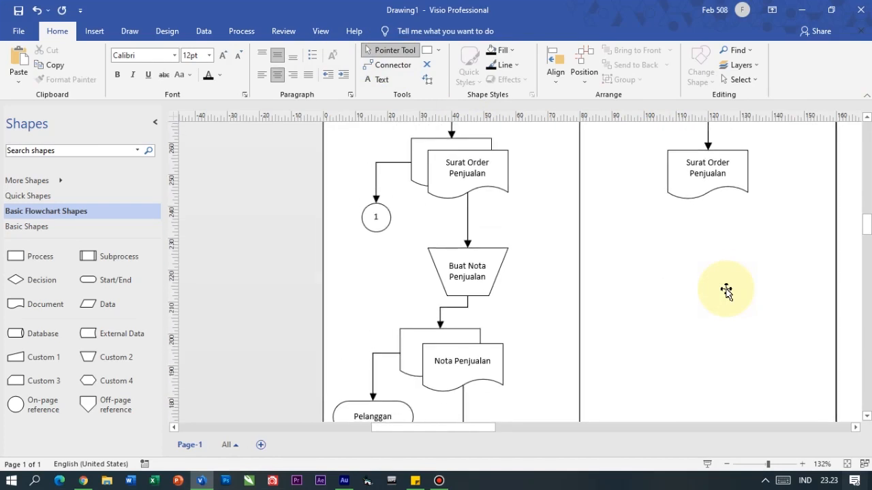
scroll(702, 277, "down", 1)
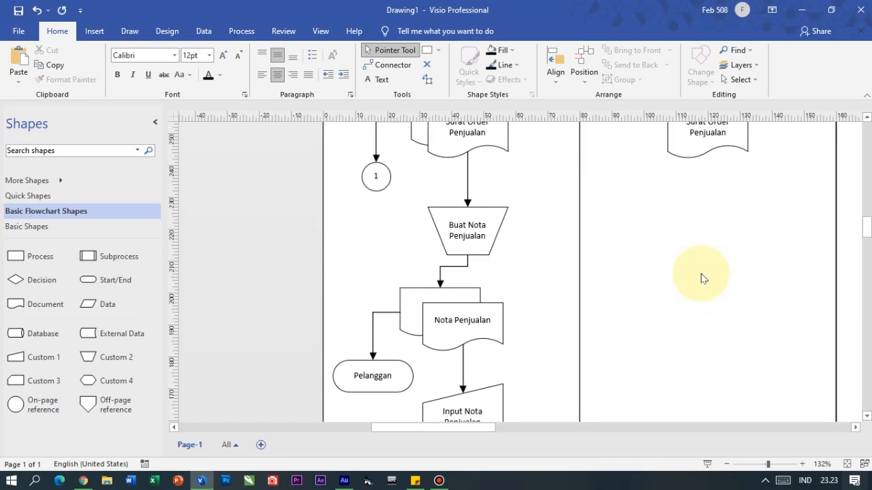
scroll(701, 275, "down", 1)
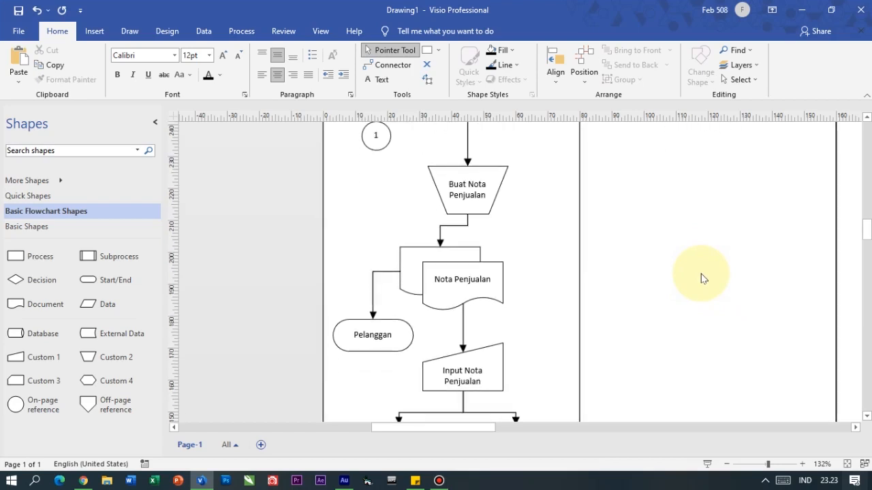
scroll(701, 276, "up", 3)
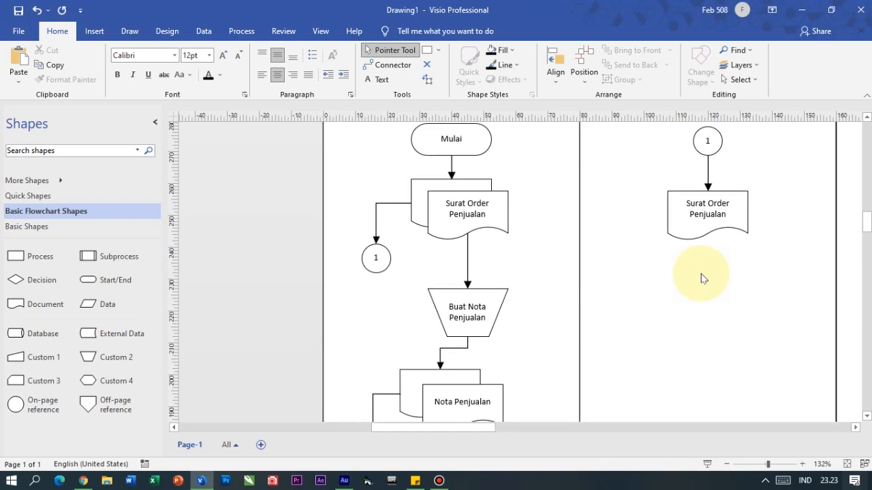
left_click_drag(480, 429, 507, 448)
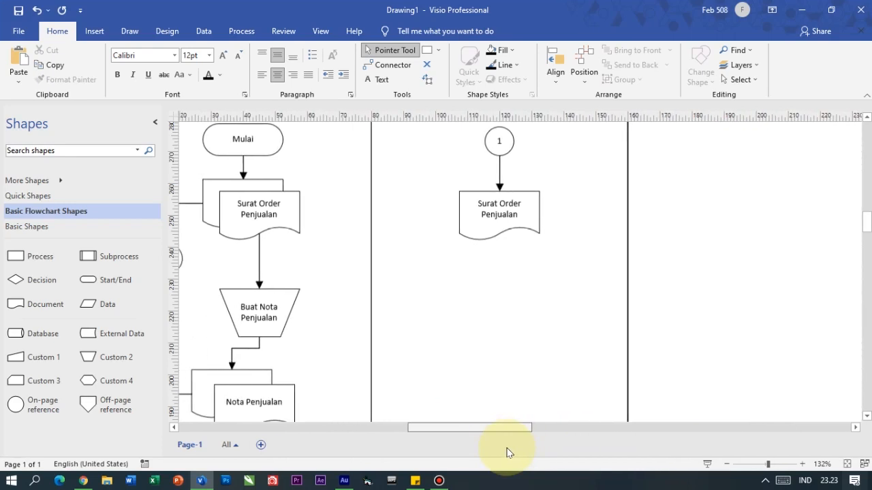
scroll(563, 374, "down", 2)
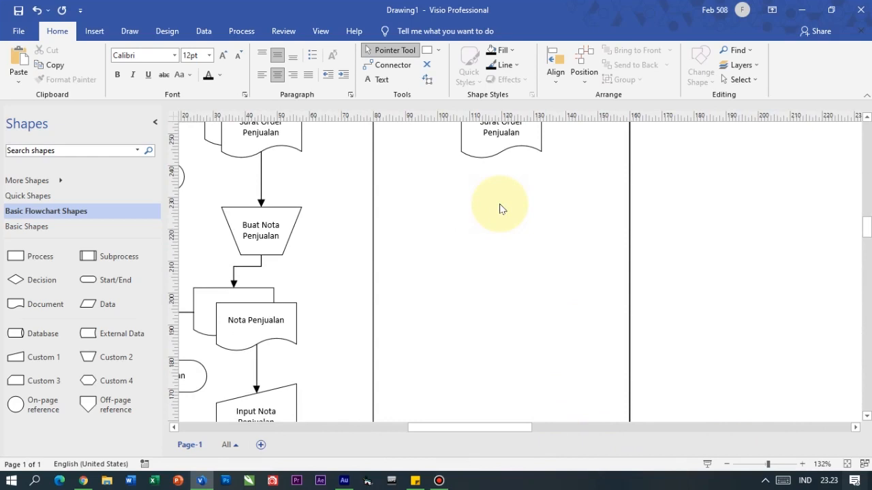
scroll(499, 208, "up", 4)
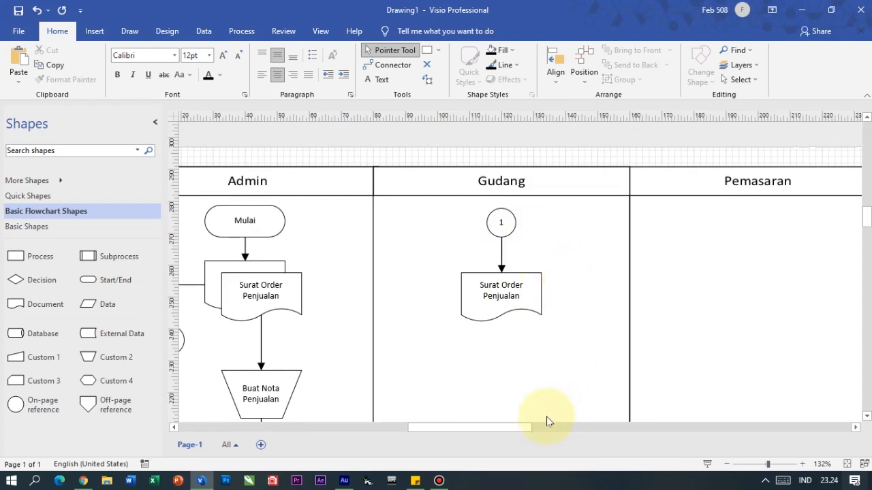
left_click_drag(514, 424, 534, 429)
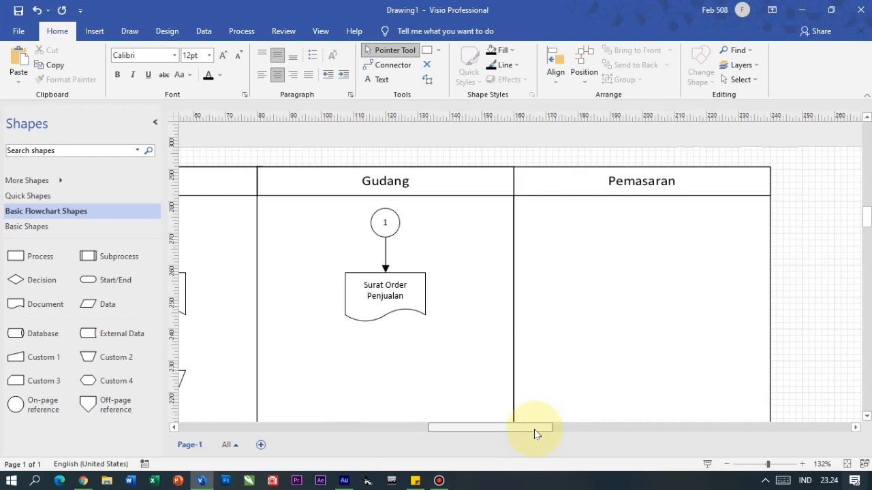
left_click_drag(534, 430, 531, 430)
Step: Add a Custom 2 shape centred below Gudang's Surat Order Penjualan document and label it "Cek Barang Jadi"
scroll(517, 391, "down", 1)
scroll(517, 391, "down", 1)
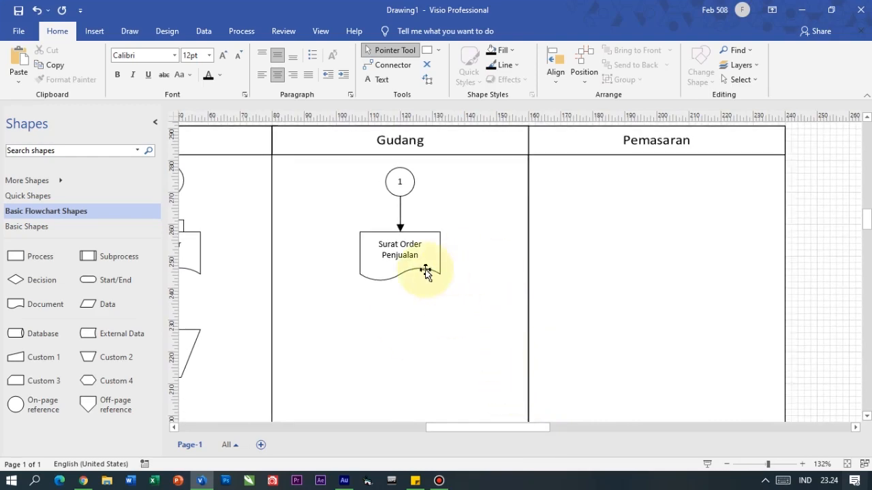
scroll(419, 267, "down", 3)
scroll(331, 304, "down", 3)
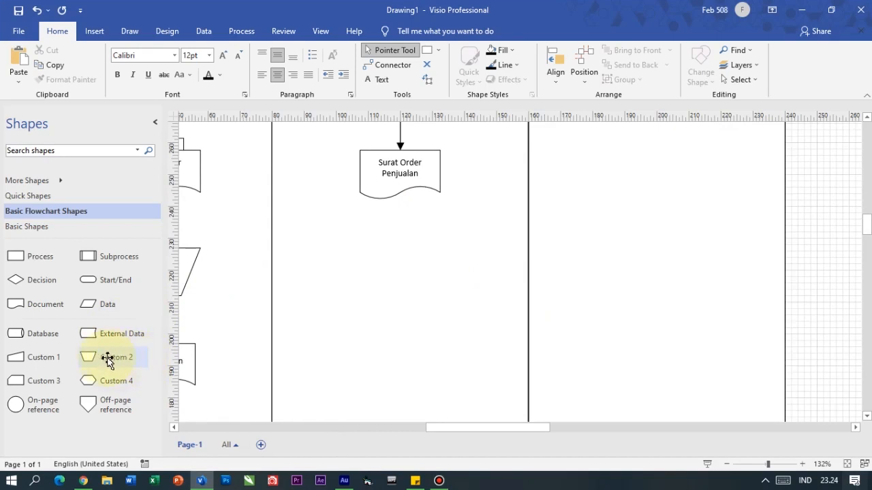
left_click_drag(96, 361, 405, 265)
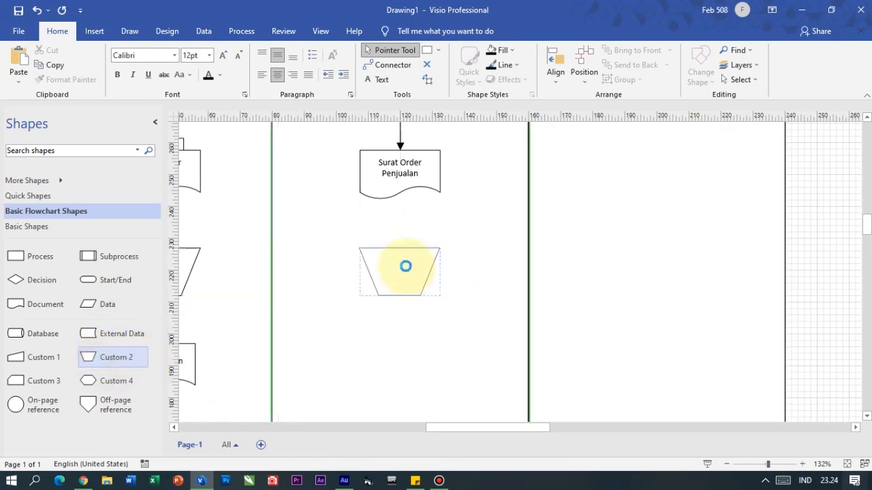
double_click(391, 279)
type("Cek Barang")
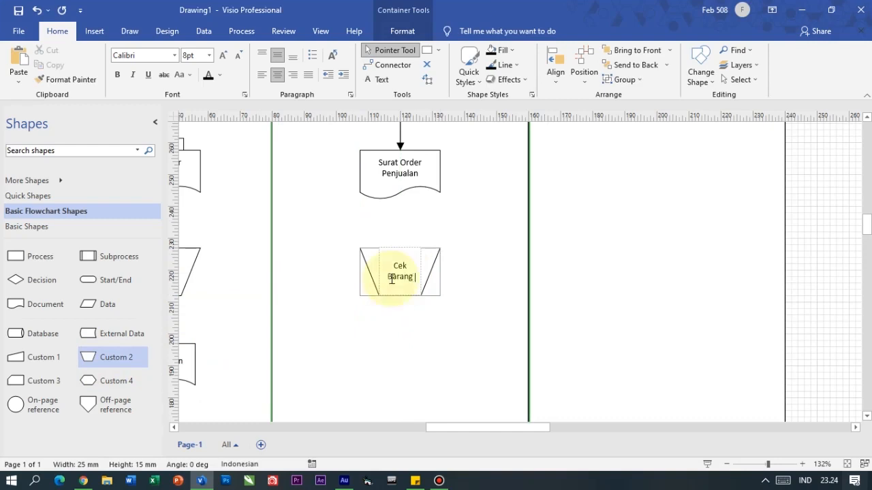
left_click(391, 316)
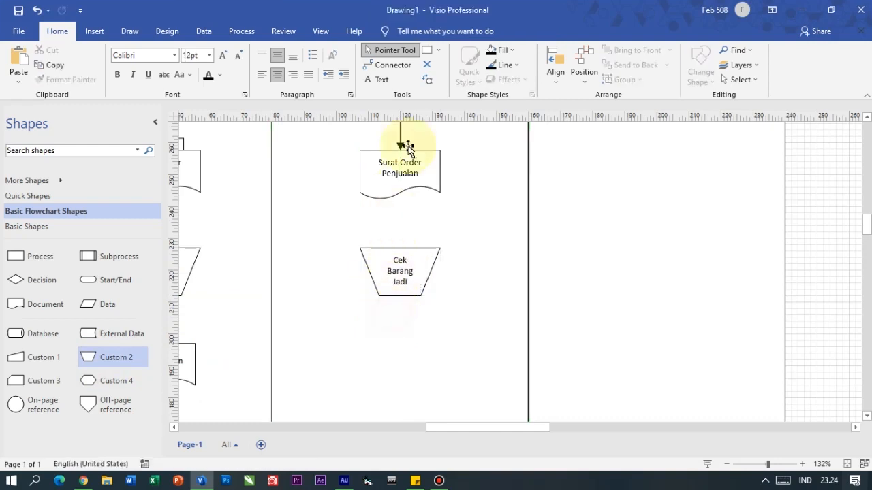
Step: Connect the bottom of Gudang's Surat Order Penjualan document to the top of Cek Barang Jadi with a connector ending in a filled arrowhead
left_click(381, 65)
left_click_drag(399, 191, 400, 248)
right_click(427, 221)
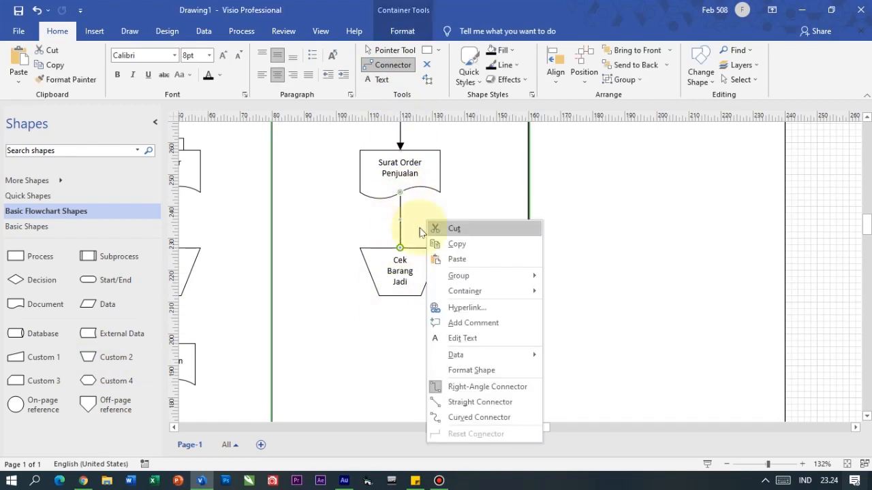
left_click(485, 371)
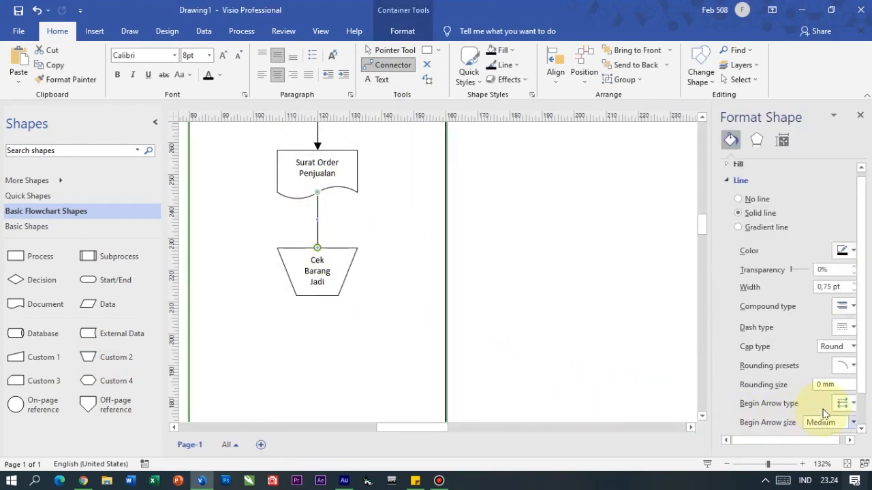
left_click(843, 405)
left_click(837, 326)
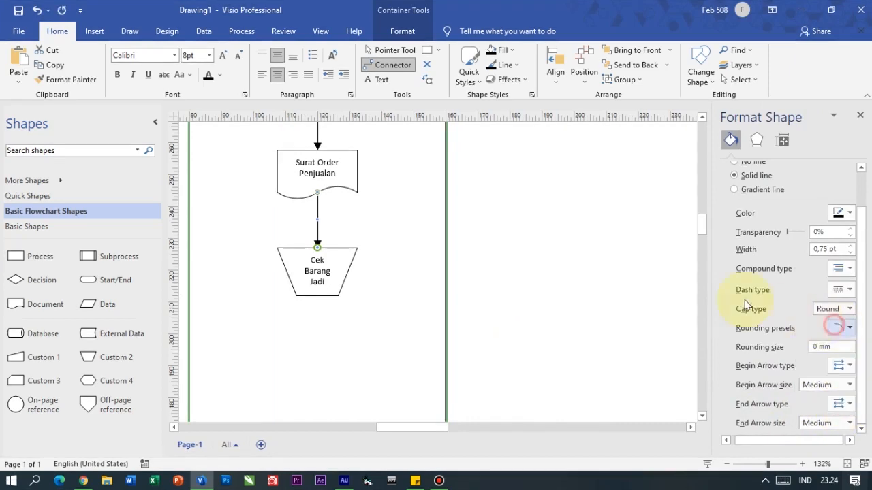
left_click(391, 51)
Step: Add an External Data shape centred below Cek Barang Jadi and label it "Barang Jadi Diorder"
scroll(386, 249, "down", 3)
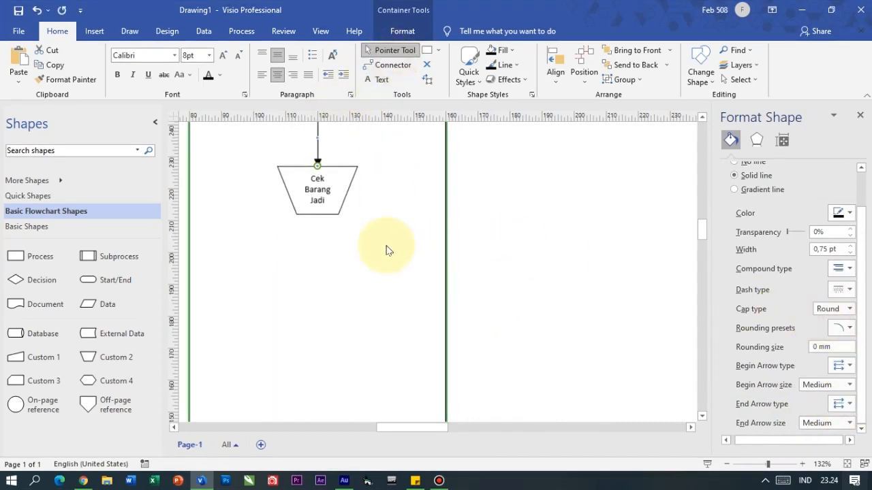
left_click_drag(136, 333, 322, 240)
double_click(322, 240)
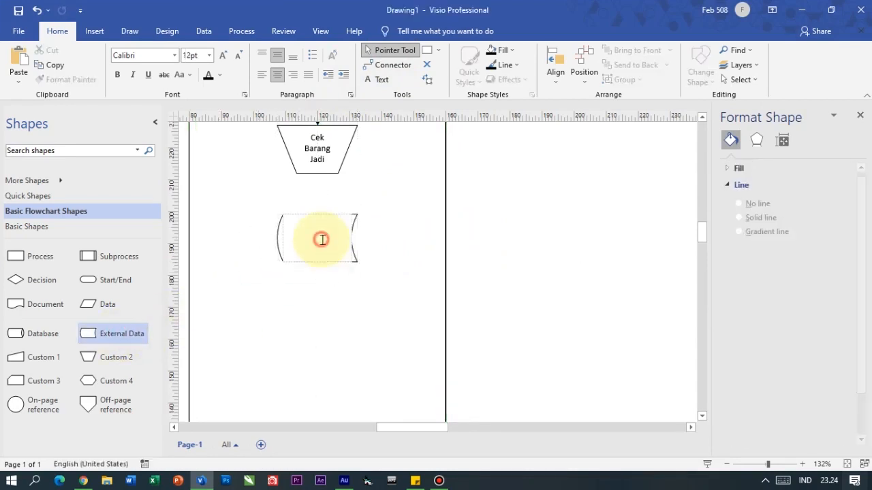
type("Barang JAdi Diorder")
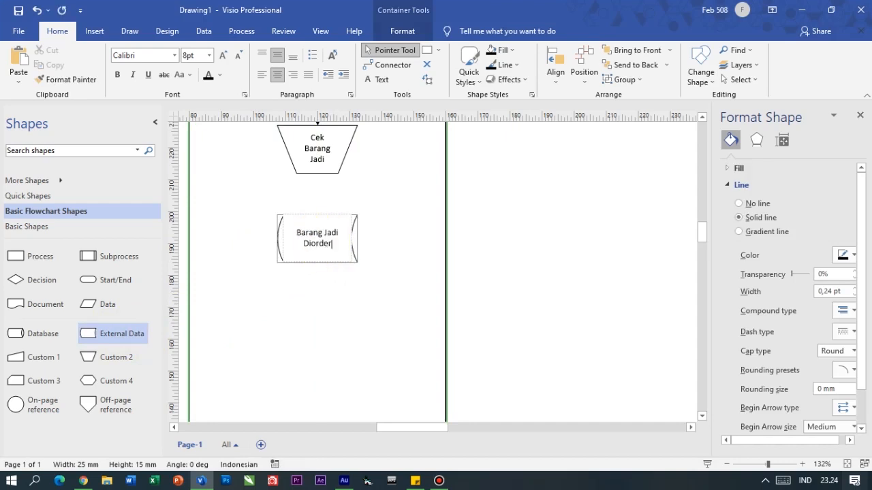
left_click(331, 302)
Step: Connect the bottom of Cek Barang Jadi to the top of Barang Jadi Diorder with a connector using filled end arrow type 04
scroll(347, 164, "up", 3)
left_click(370, 65)
left_click_drag(316, 255, 317, 297)
scroll(850, 426, "down", 2)
left_click(844, 404)
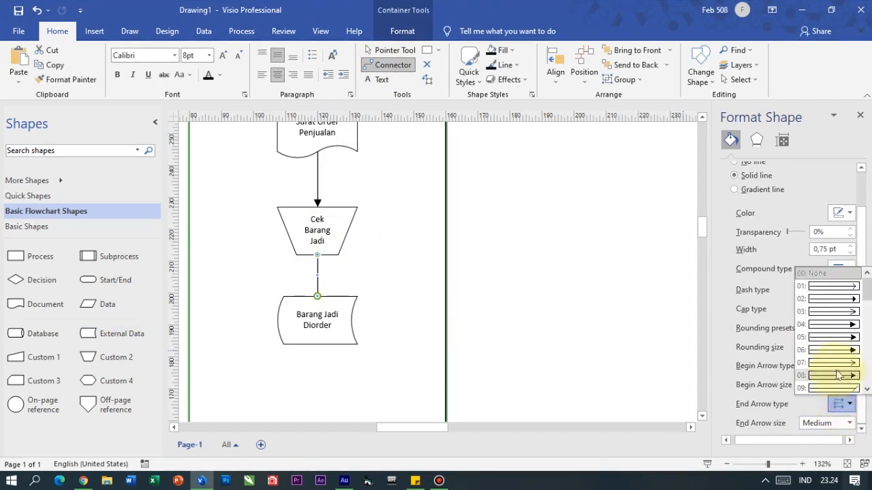
left_click(828, 325)
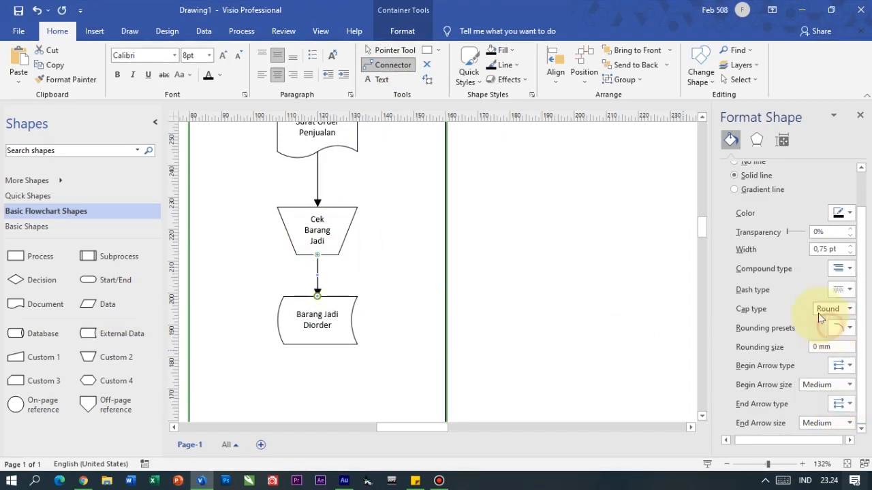
left_click(860, 117)
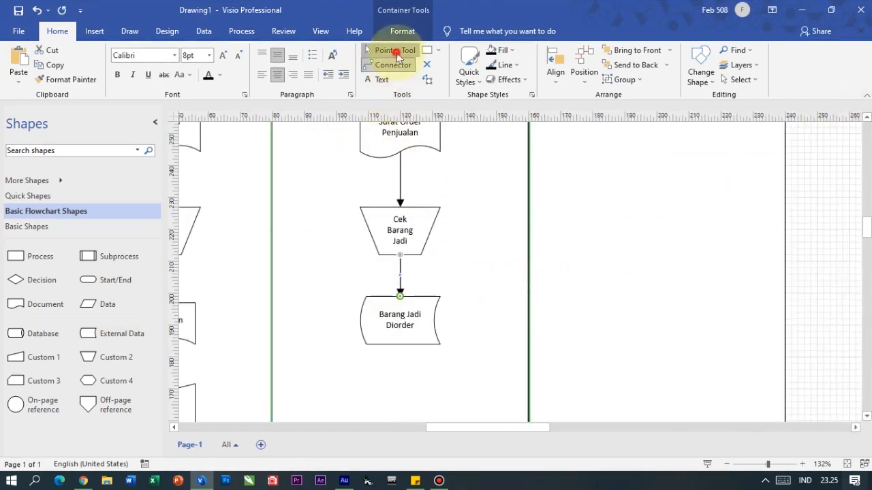
left_click(395, 52)
Step: Examine the Gudang flow from reference circle 1 down to Barang Jadi Diorder
scroll(443, 272, "down", 4)
scroll(441, 273, "up", 4)
scroll(446, 280, "down", 4)
scroll(451, 286, "up", 10)
scroll(573, 312, "down", 5)
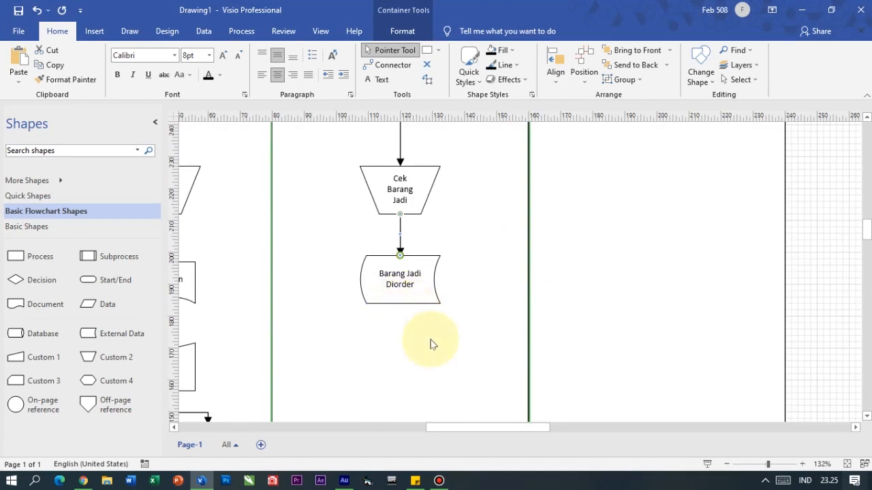
scroll(545, 286, "up", 3)
scroll(606, 213, "up", 1)
scroll(502, 327, "down", 2)
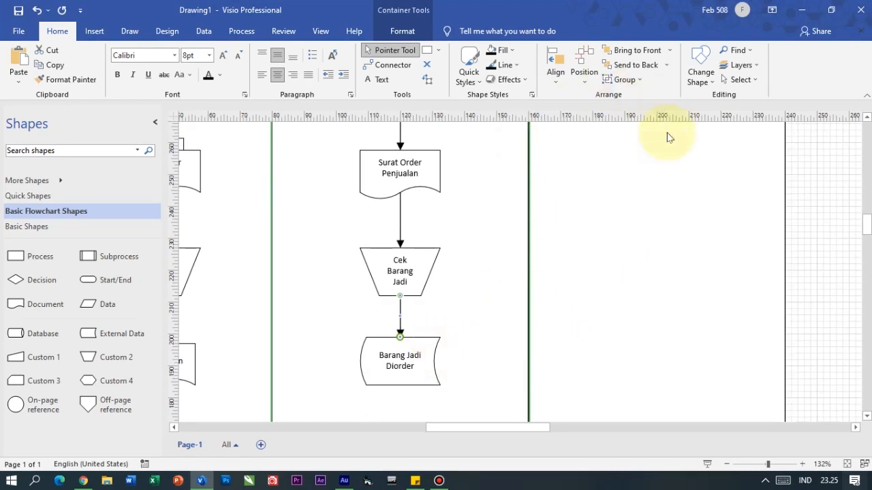
Step: Add an on-page reference circle centred below Barang Jadi Diorder in the Gudang column and label it 2
scroll(600, 227, "down", 2)
scroll(529, 273, "down", 5)
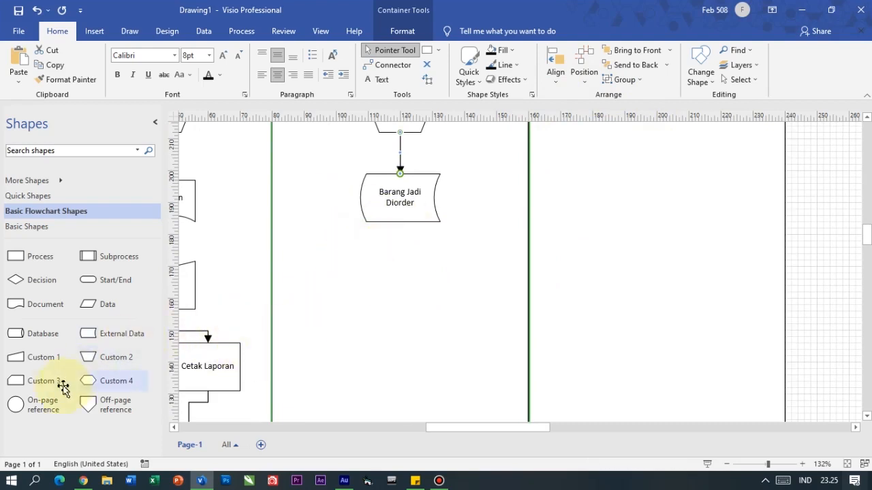
left_click_drag(141, 415, 399, 275)
double_click(398, 275)
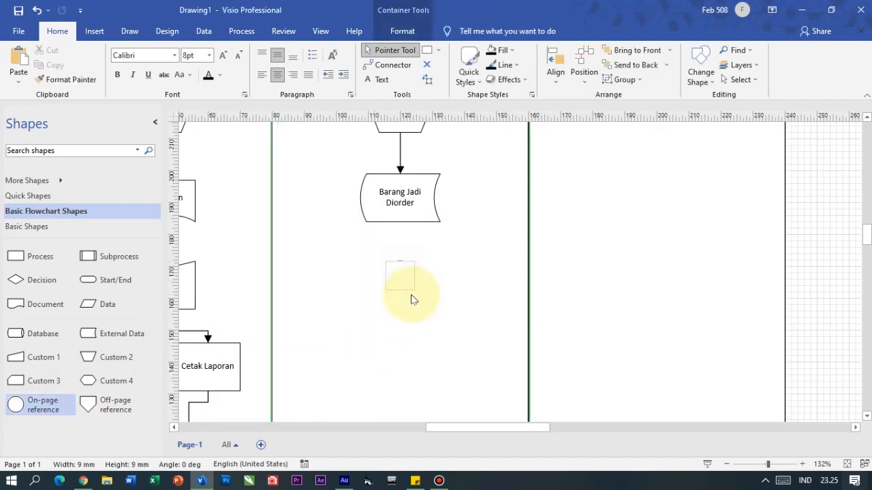
left_click(420, 262)
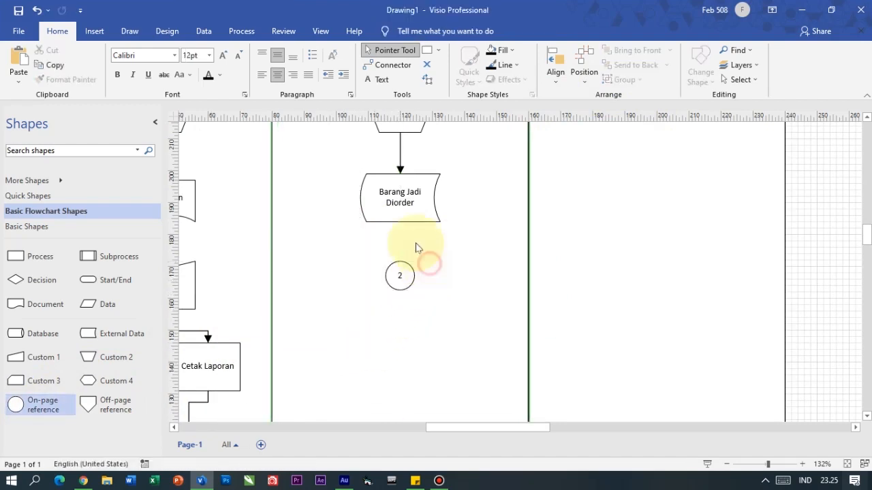
Step: Connect the bottom of Barang Jadi Diorder to the top of reference circle 2 with a connector ending in a filled arrowhead
left_click(394, 68)
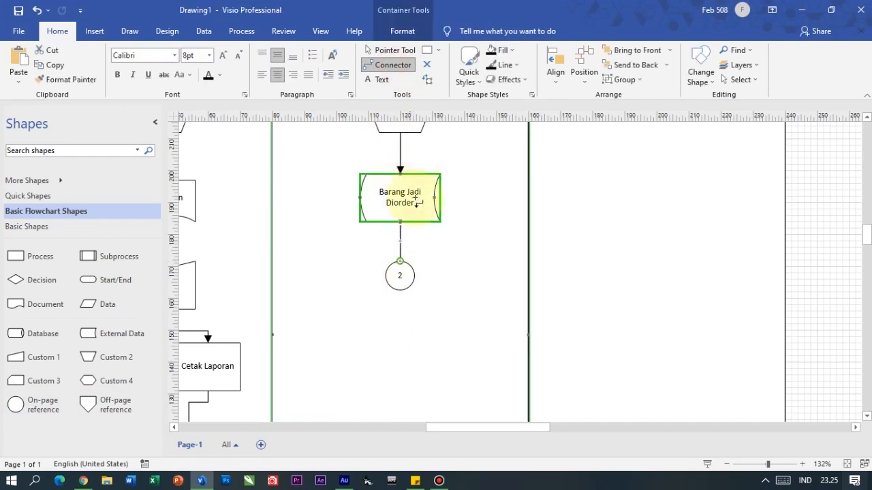
right_click(419, 229)
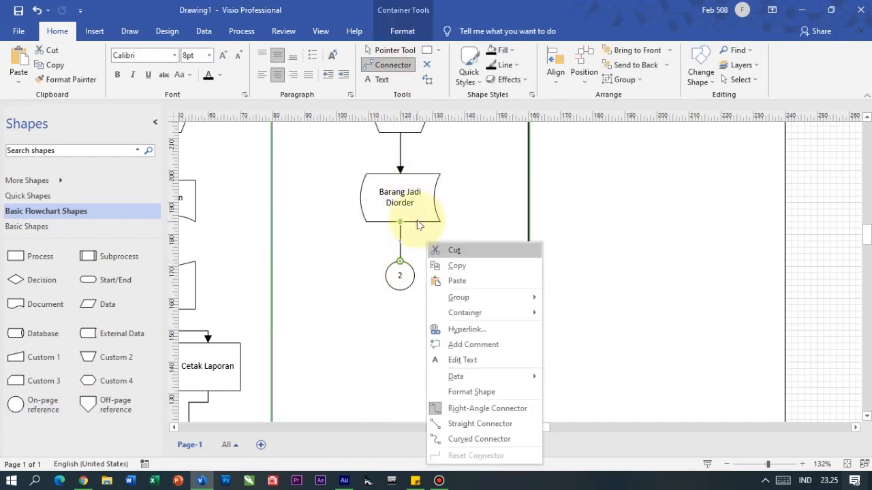
left_click(490, 385)
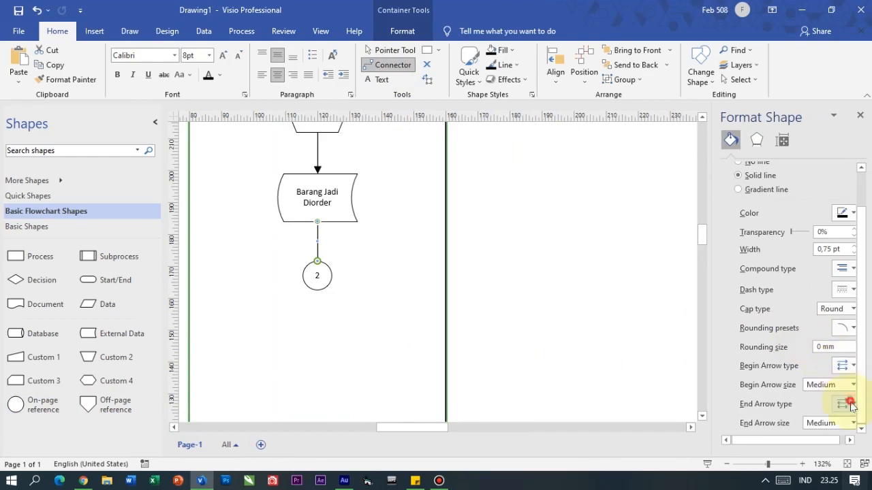
left_click(849, 404)
left_click(841, 327)
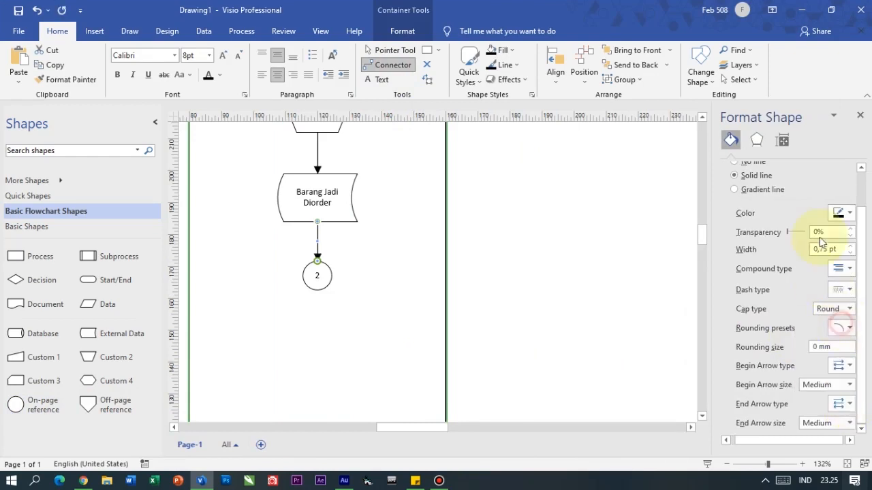
left_click(861, 117)
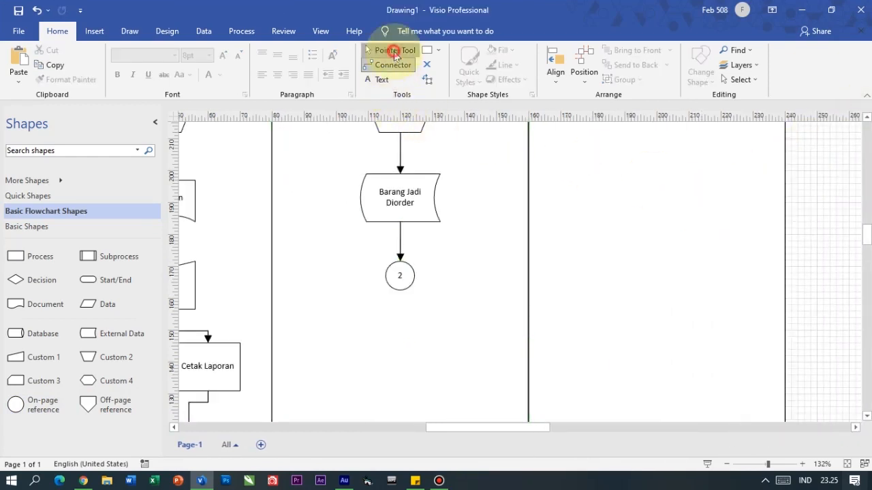
left_click(394, 54)
Step: Examine the whole Gudang flow down to reference circle 2 and the empty Pemasaran column beside it
scroll(640, 263, "up", 5)
scroll(588, 278, "up", 2)
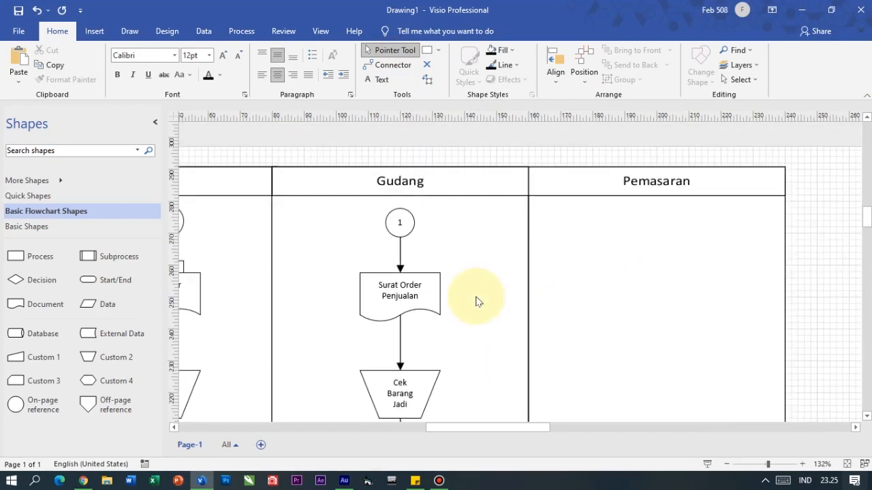
scroll(518, 311, "down", 1)
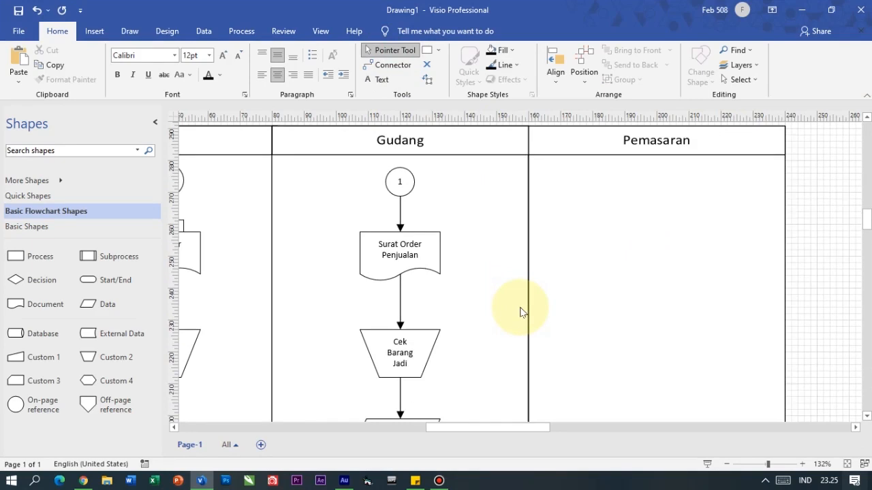
scroll(520, 312, "down", 4)
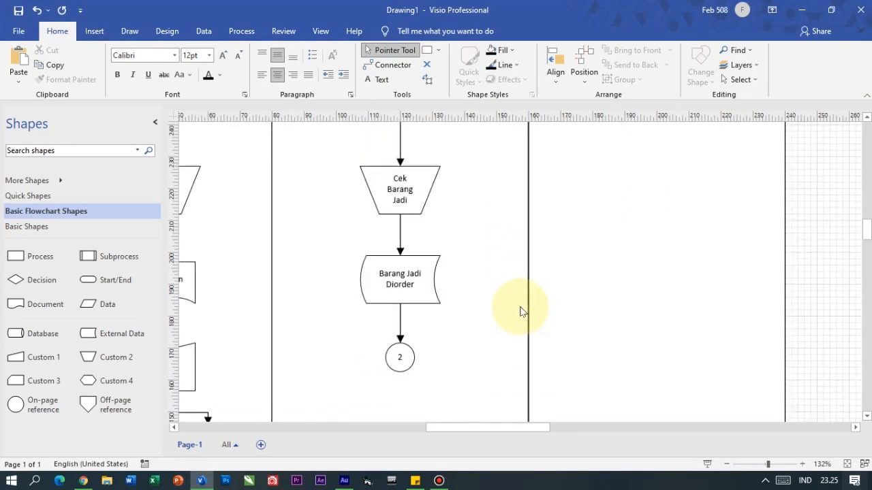
scroll(677, 214, "up", 6)
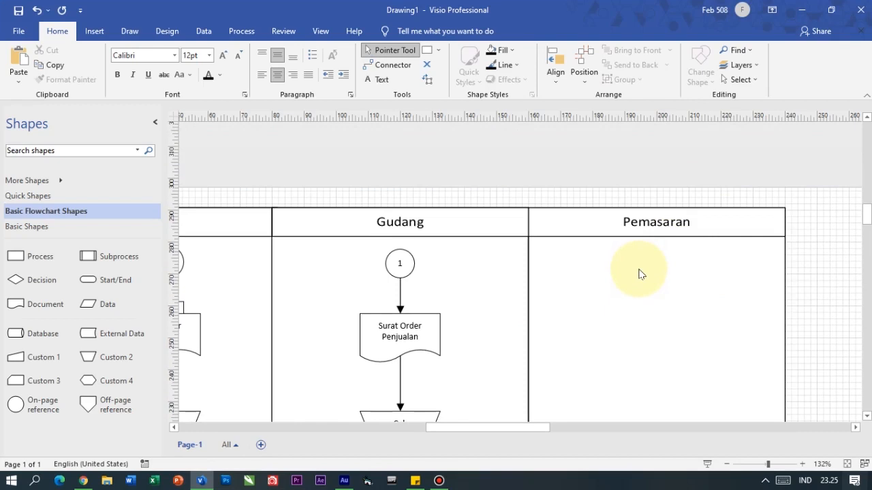
scroll(639, 274, "down", 9)
scroll(639, 274, "up", 4)
scroll(639, 273, "up", 3)
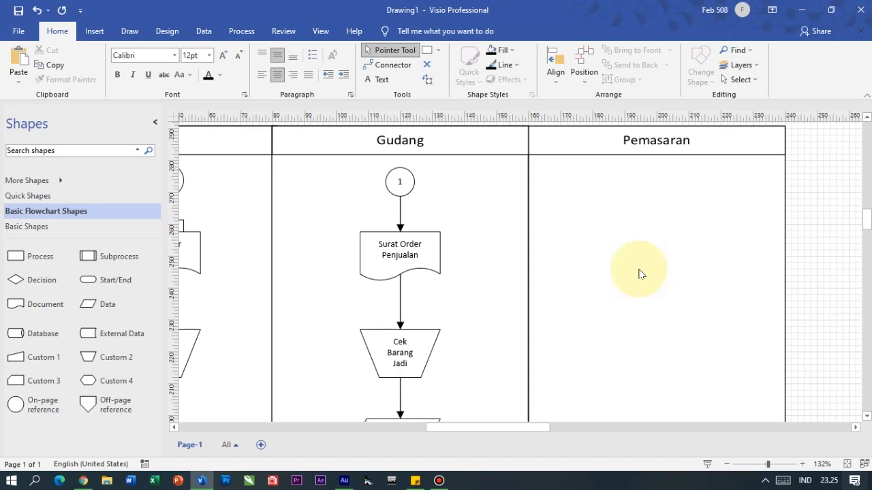
scroll(641, 245, "down", 2)
scroll(639, 245, "down", 3)
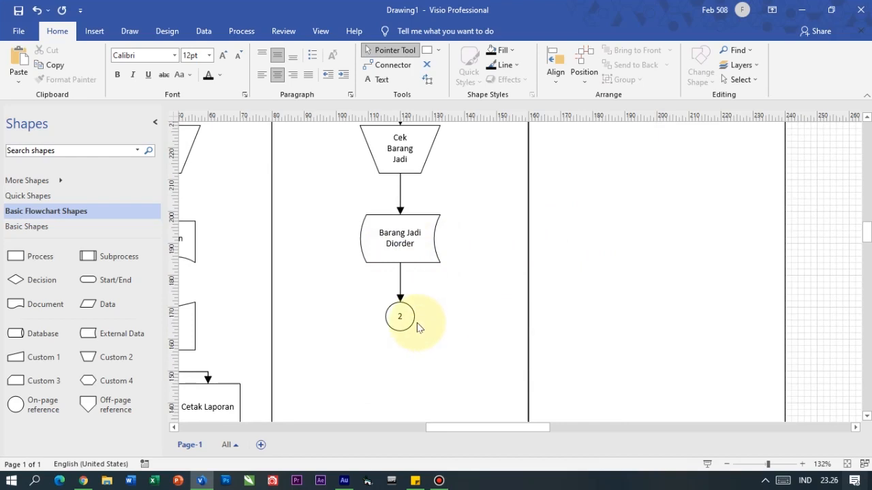
scroll(477, 269, "up", 3)
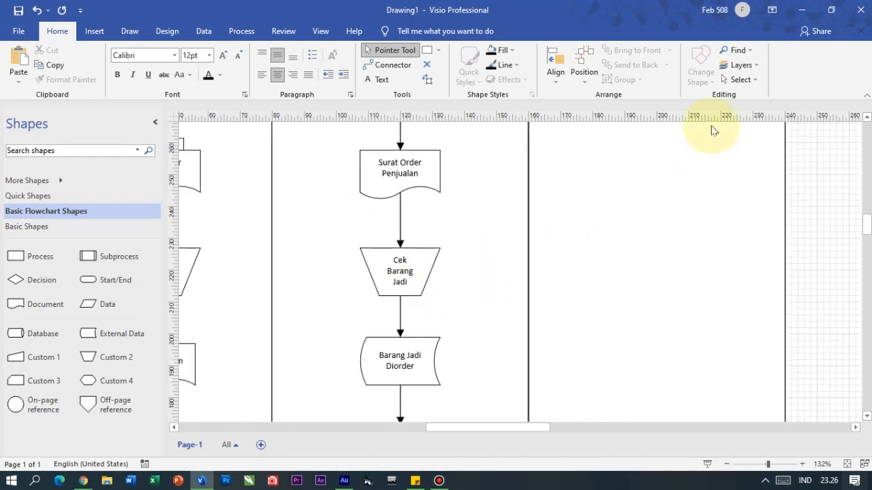
scroll(566, 275, "down", 4)
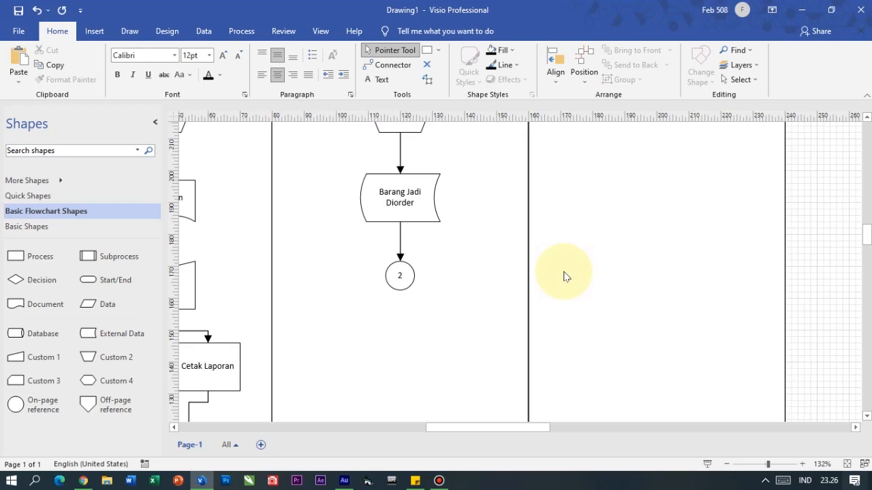
Step: Copy reference circle 2 from the Gudang column and place the copy centred just below the Pemasaran heading
scroll(564, 276, "up", 3)
scroll(561, 273, "down", 2)
left_click(401, 322)
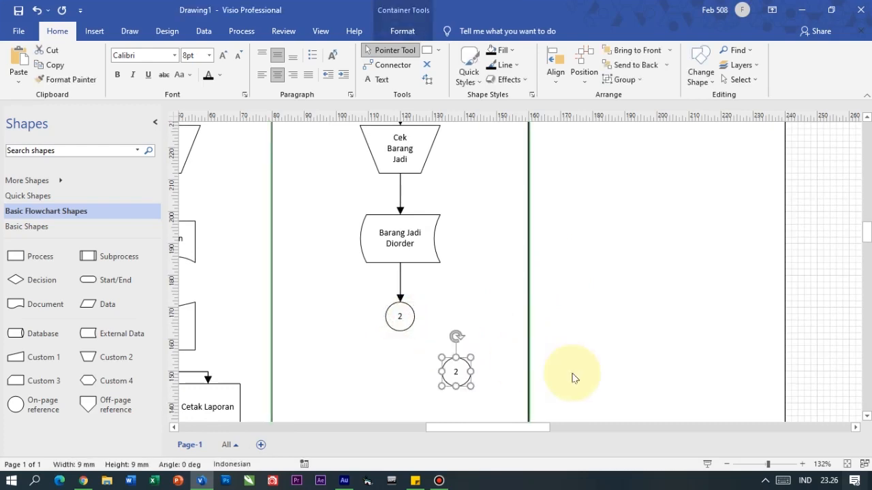
left_click_drag(462, 373, 629, 195)
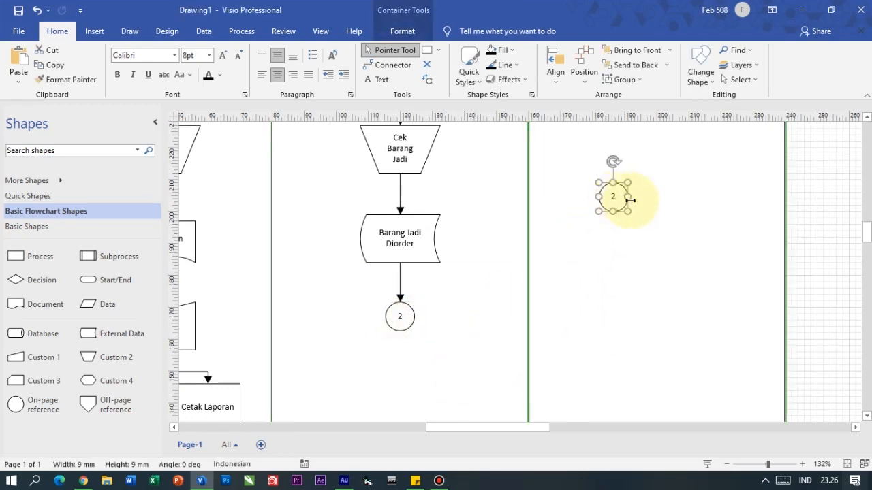
scroll(641, 258, "up", 4)
left_click_drag(620, 358, 663, 171)
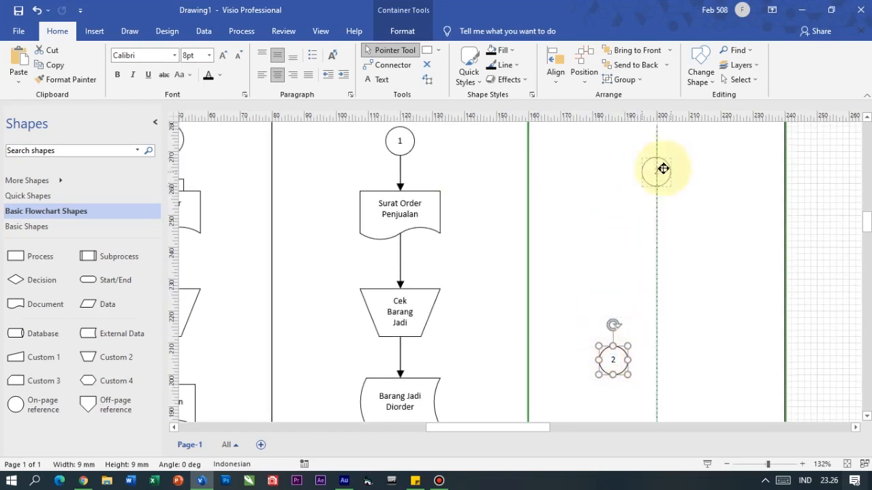
scroll(677, 235, "up", 2)
left_click_drag(663, 249, 654, 222)
Step: Copy the Barang Jadi Diorder shape from Gudang and place the copy centred under reference circle 2 in the Pemasaran column
scroll(681, 284, "down", 6)
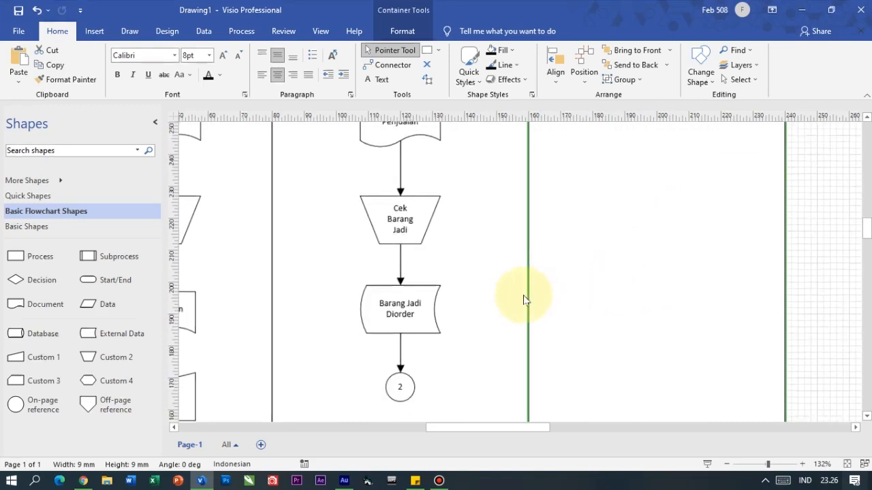
left_click(399, 241)
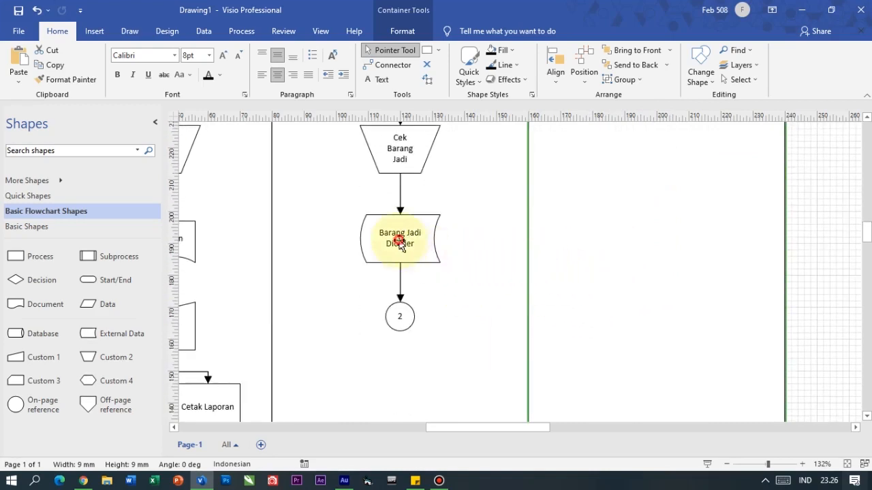
left_click_drag(401, 245, 643, 165)
scroll(654, 225, "up", 5)
scroll(674, 278, "up", 1)
left_click_drag(653, 403, 656, 307)
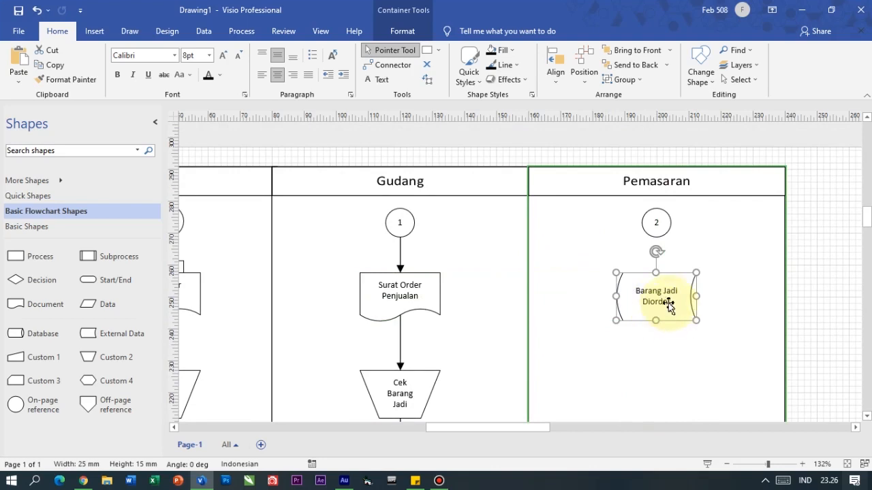
Step: Connect Pemasaran's reference circle 2 to the Barang Jadi Diorder shape below it
left_click(392, 63)
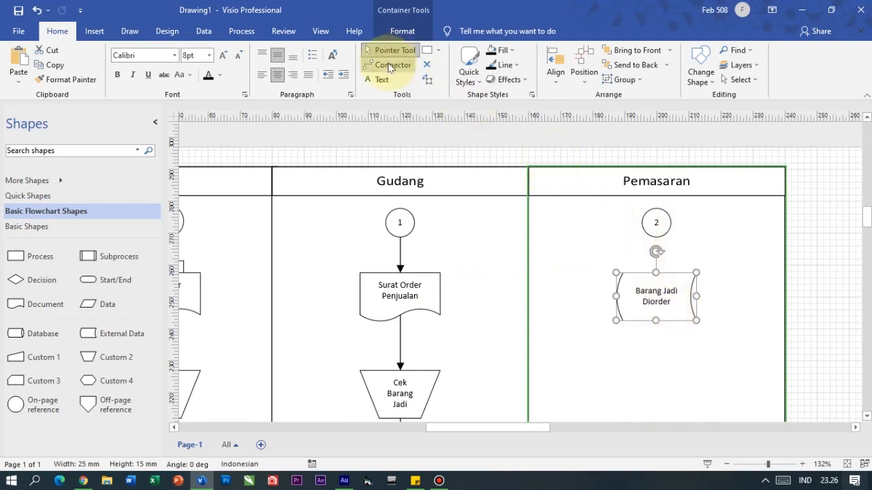